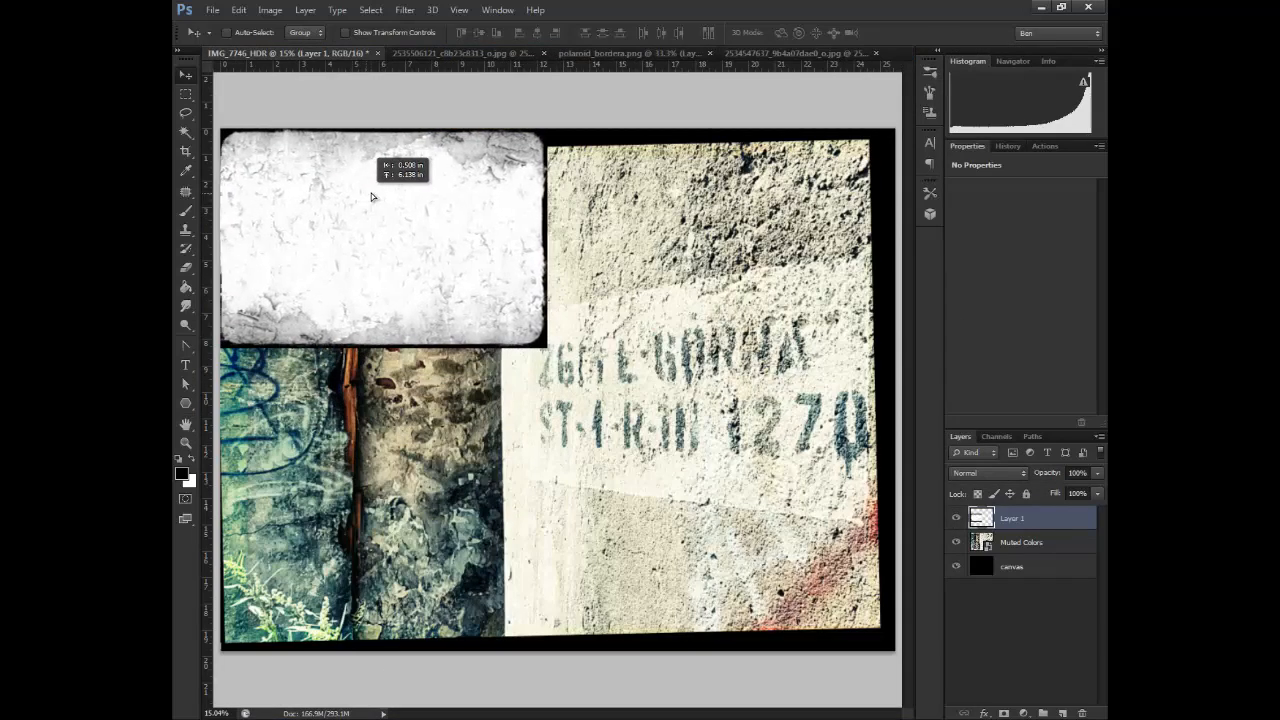
# Scale the textured border on Layer 1 so that it covers the whole canvas
pyautogui.hotkey('ctrl', '-')
pyautogui.hotkey('ctrl', 't')
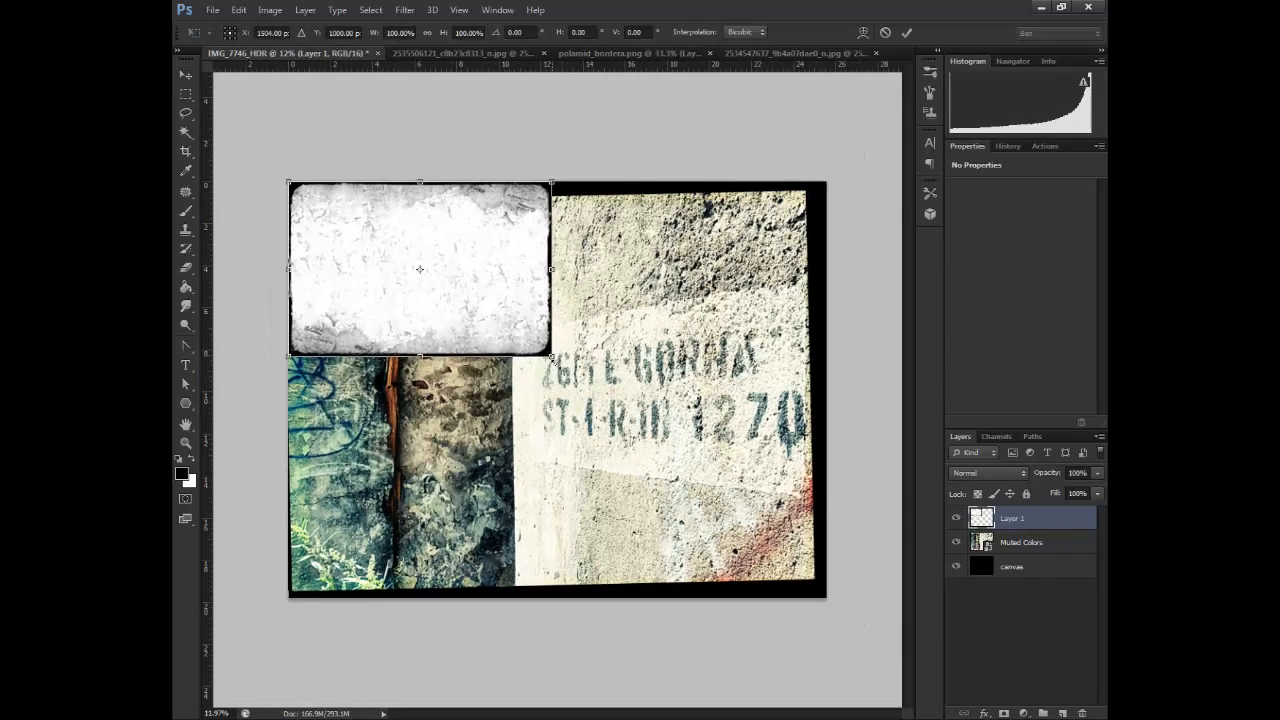
pyautogui.moveTo(552, 356); pyautogui.dragTo(829, 598)
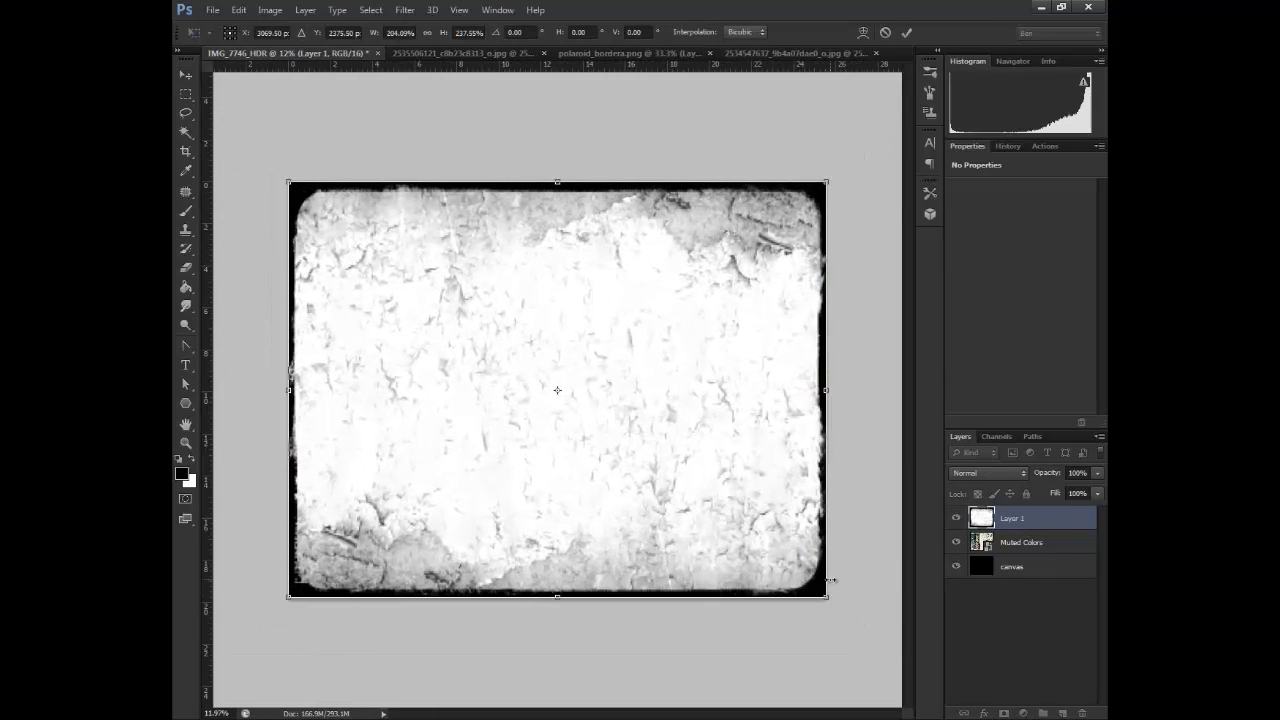
pyautogui.press('Return')
# Hide the canvas layer, duplicate Layer 1 and hide the original Layer 1
pyautogui.click(956, 519)
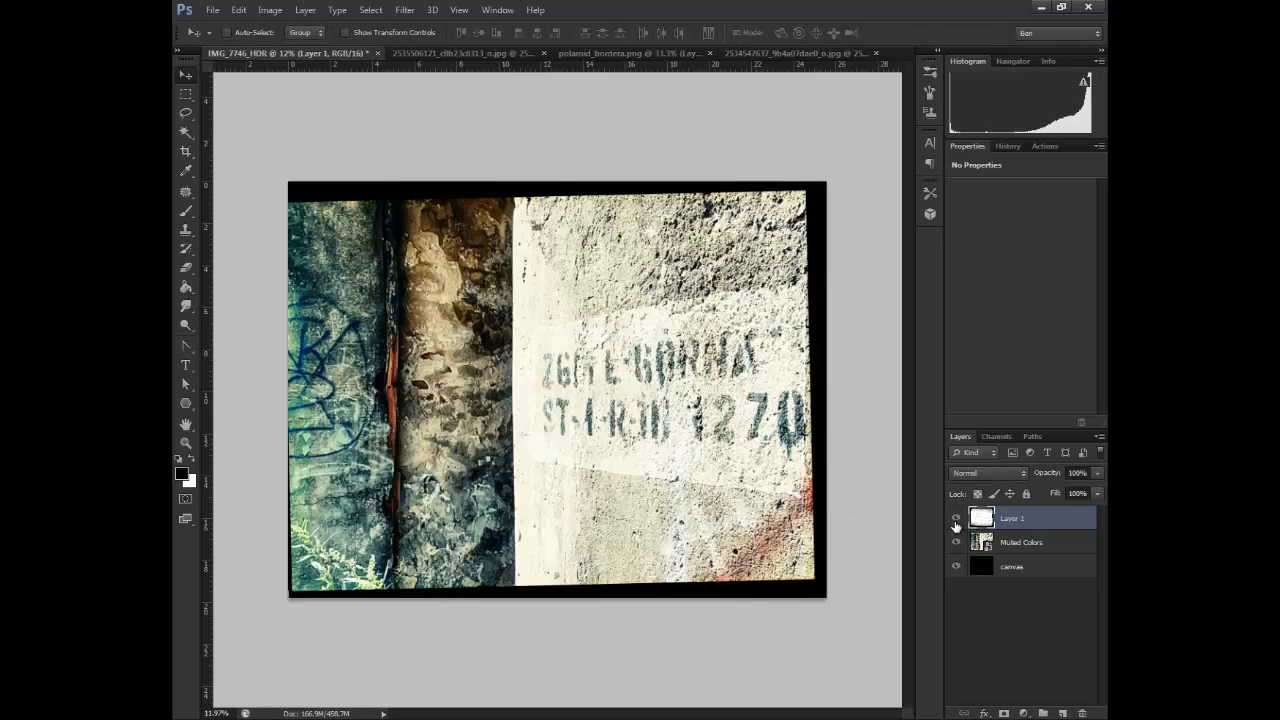
pyautogui.click(956, 566)
pyautogui.click(956, 519)
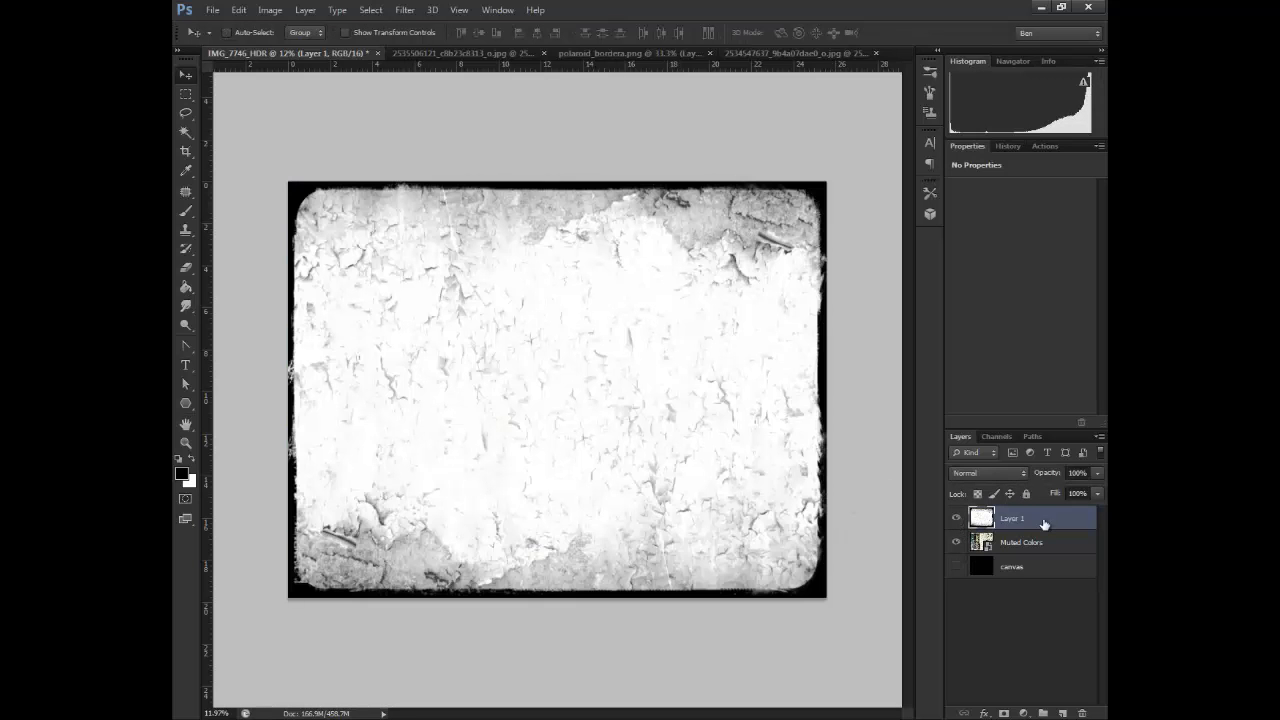
pyautogui.moveTo(1043, 522); pyautogui.dragTo(1063, 713)
pyautogui.click(957, 543)
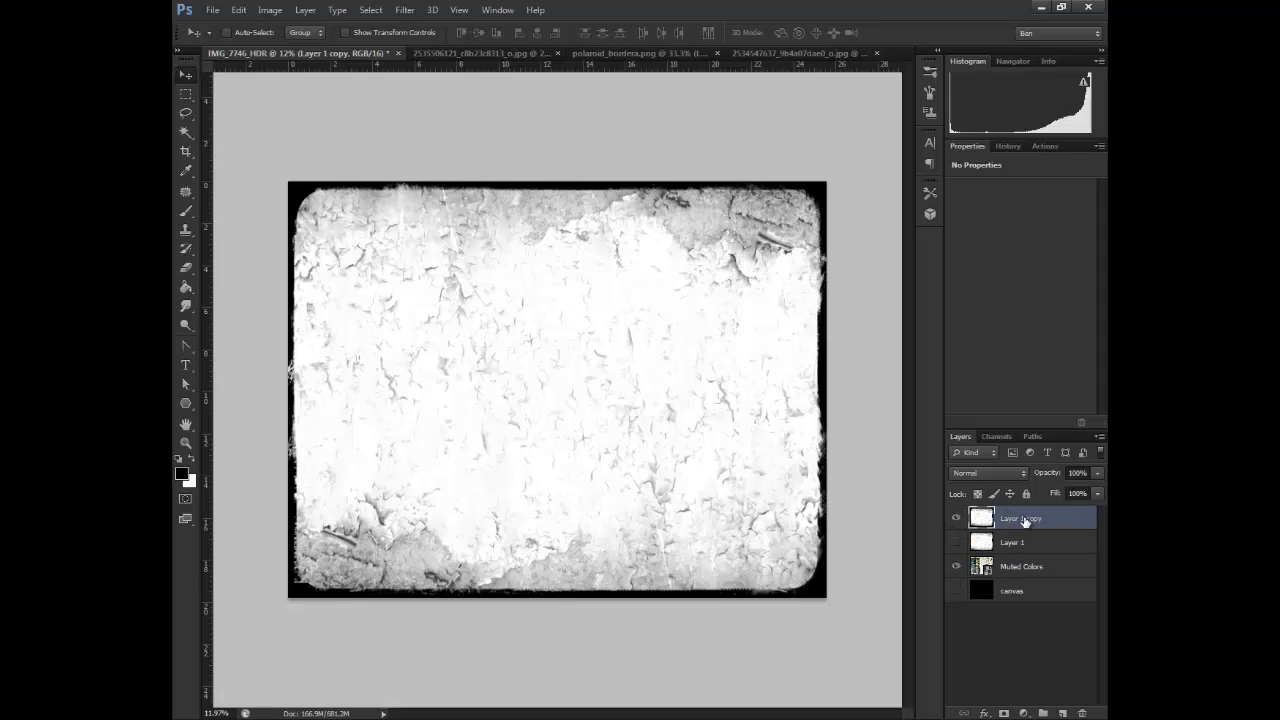
# Copy the full texture from the duplicate of Layer 1 and delete that duplicate layer
pyautogui.hotkey('ctrl', 'a')
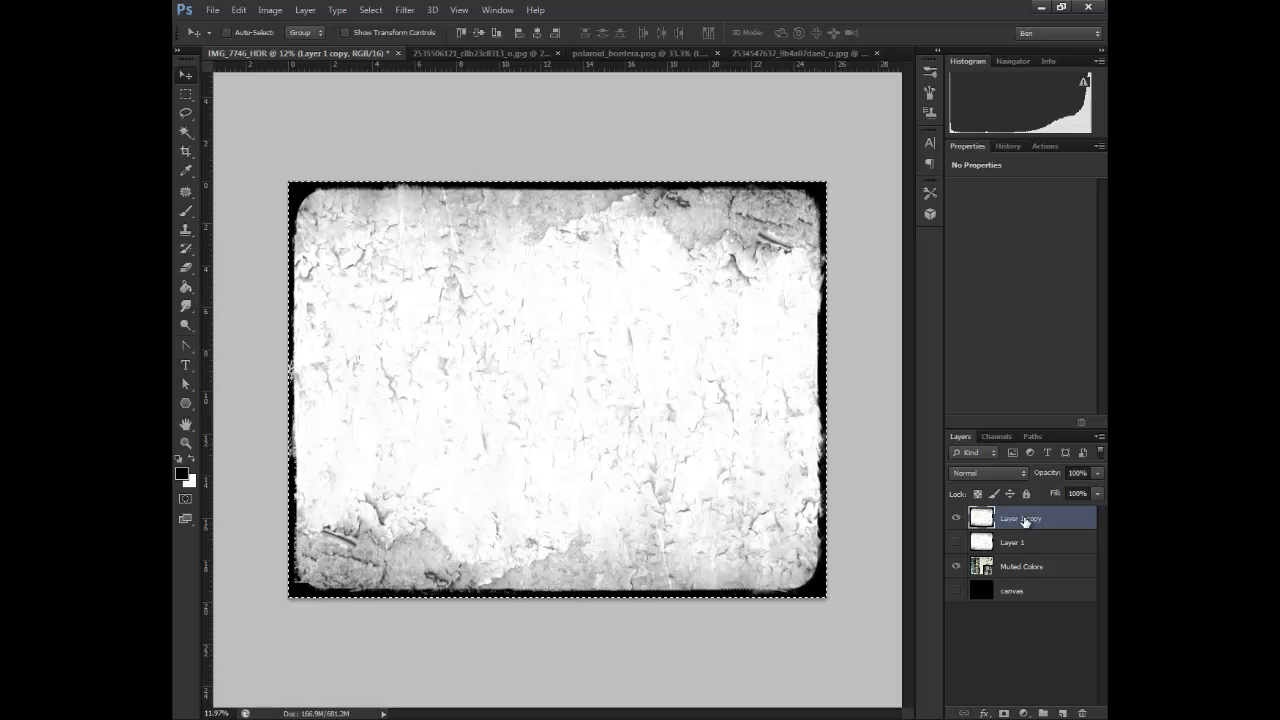
pyautogui.press('Delete')
pyautogui.moveTo(1020, 520); pyautogui.dragTo(1082, 713)
# Create a new alpha channel with default options and paste the copied texture into it
pyautogui.click(994, 437)
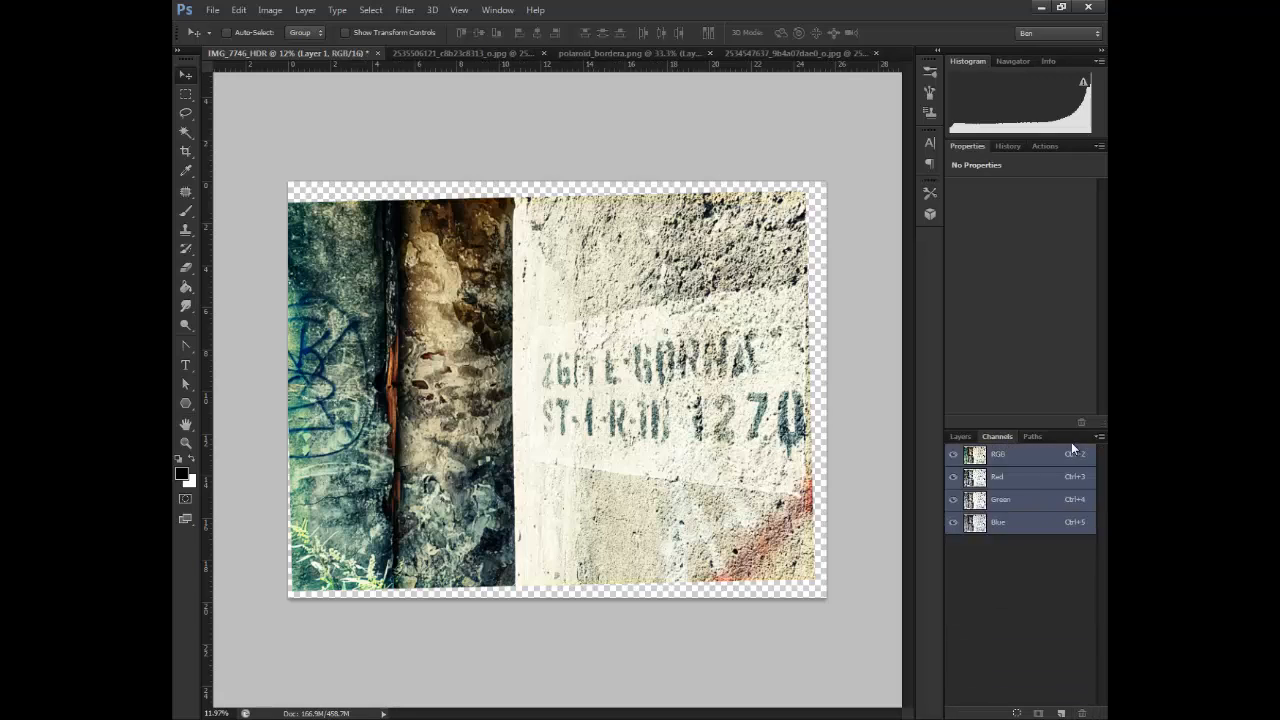
pyautogui.click(1100, 437)
pyautogui.click(1030, 444)
pyautogui.click(728, 216)
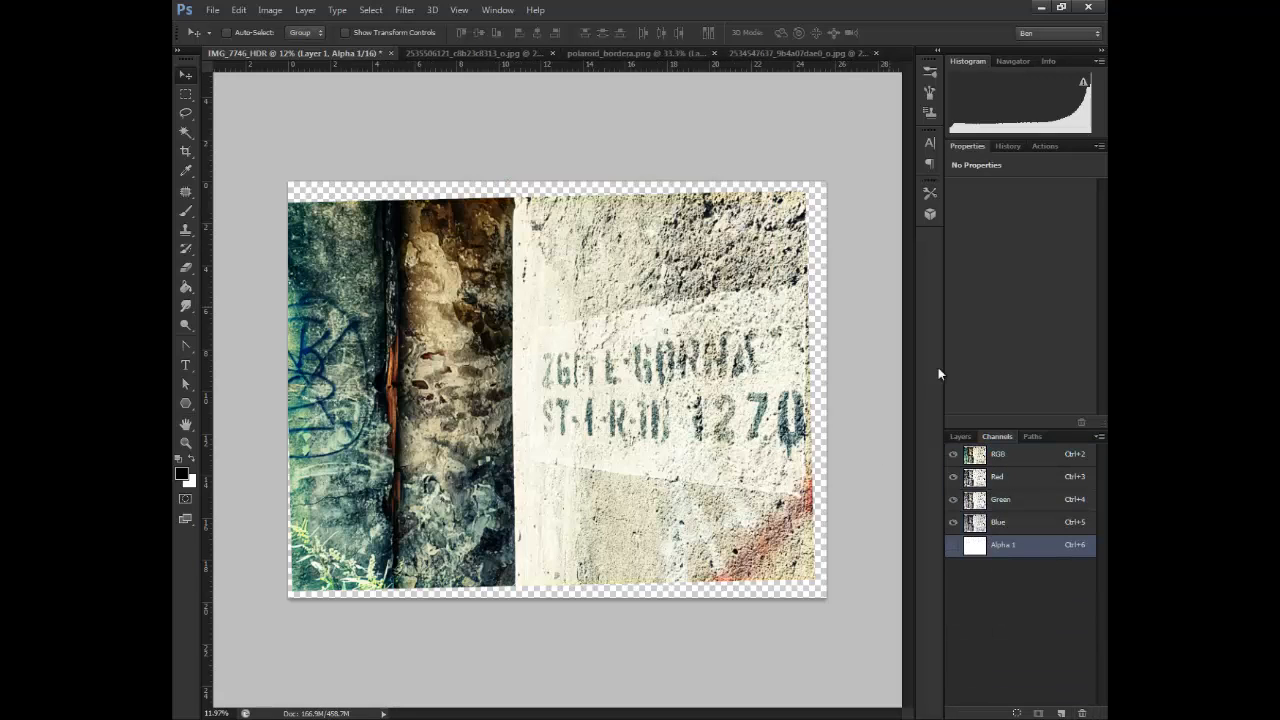
pyautogui.click(953, 454)
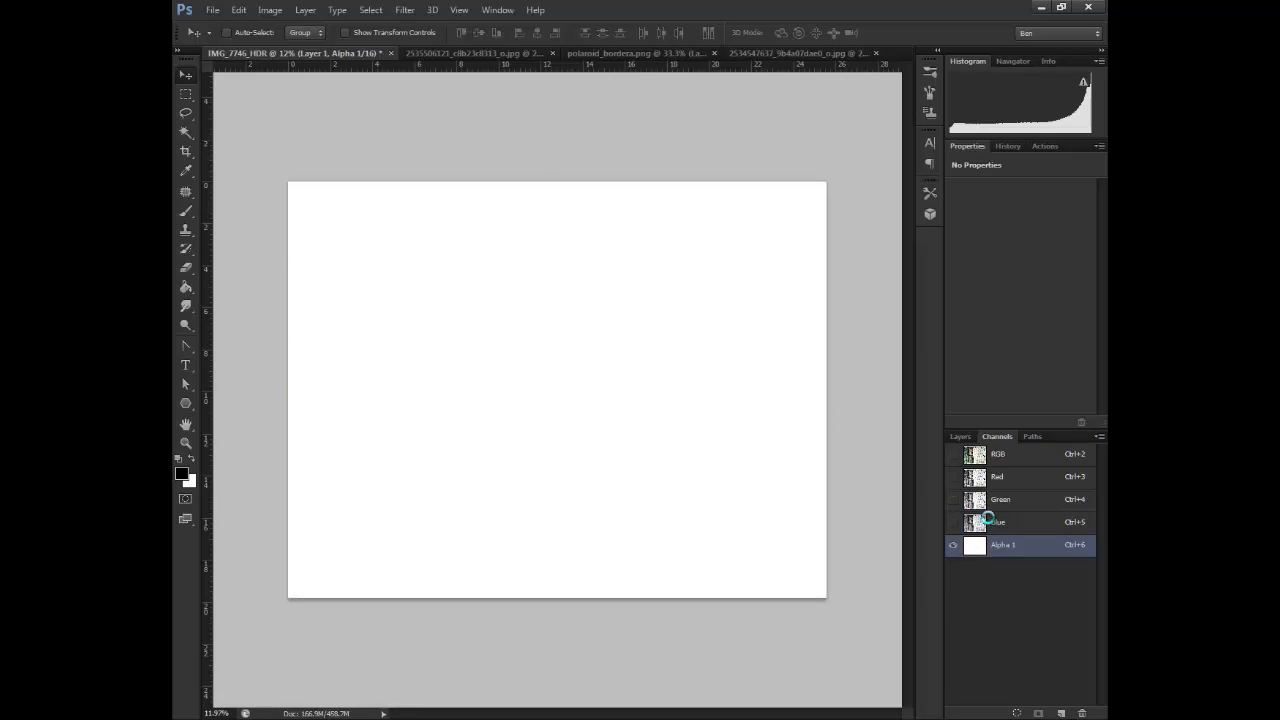
pyautogui.hotkey('ctrl', 'v')
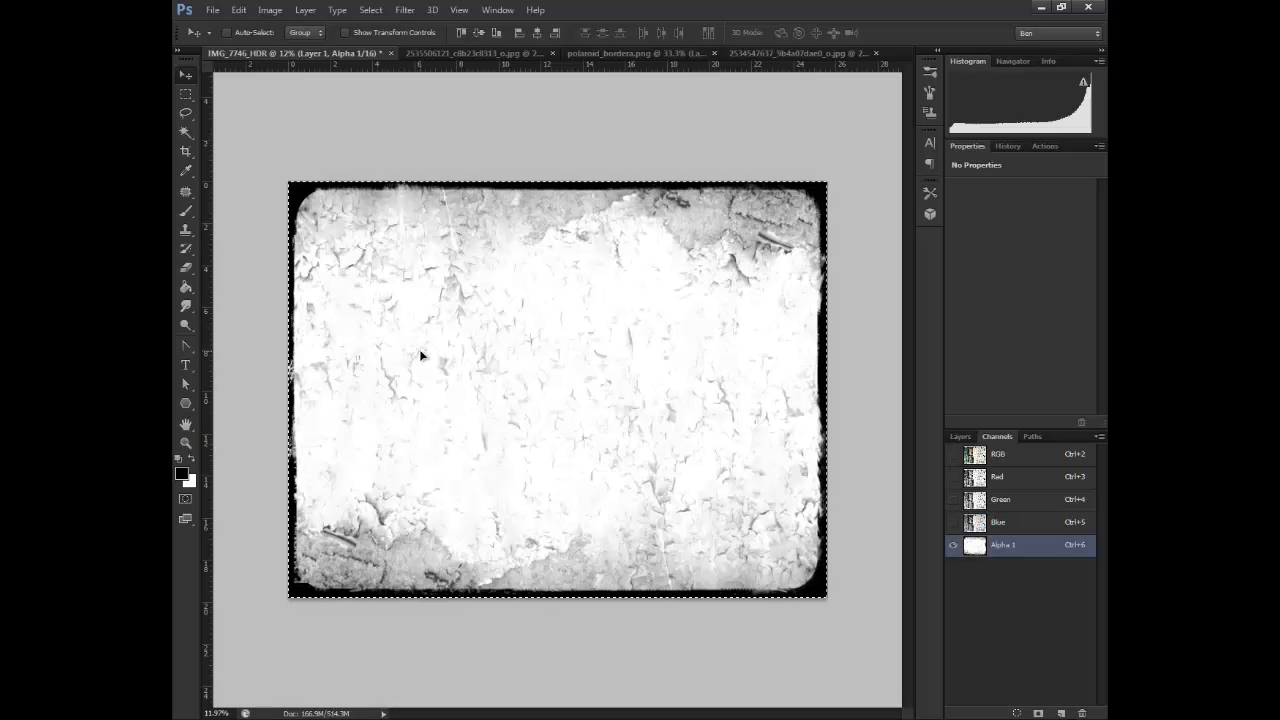
# Load the alpha channel as a selection, return to the RGB view and add a new layer above Layer 1
pyautogui.keyDown('ctrl'); pyautogui.click(972, 546); pyautogui.keyUp('ctrl')
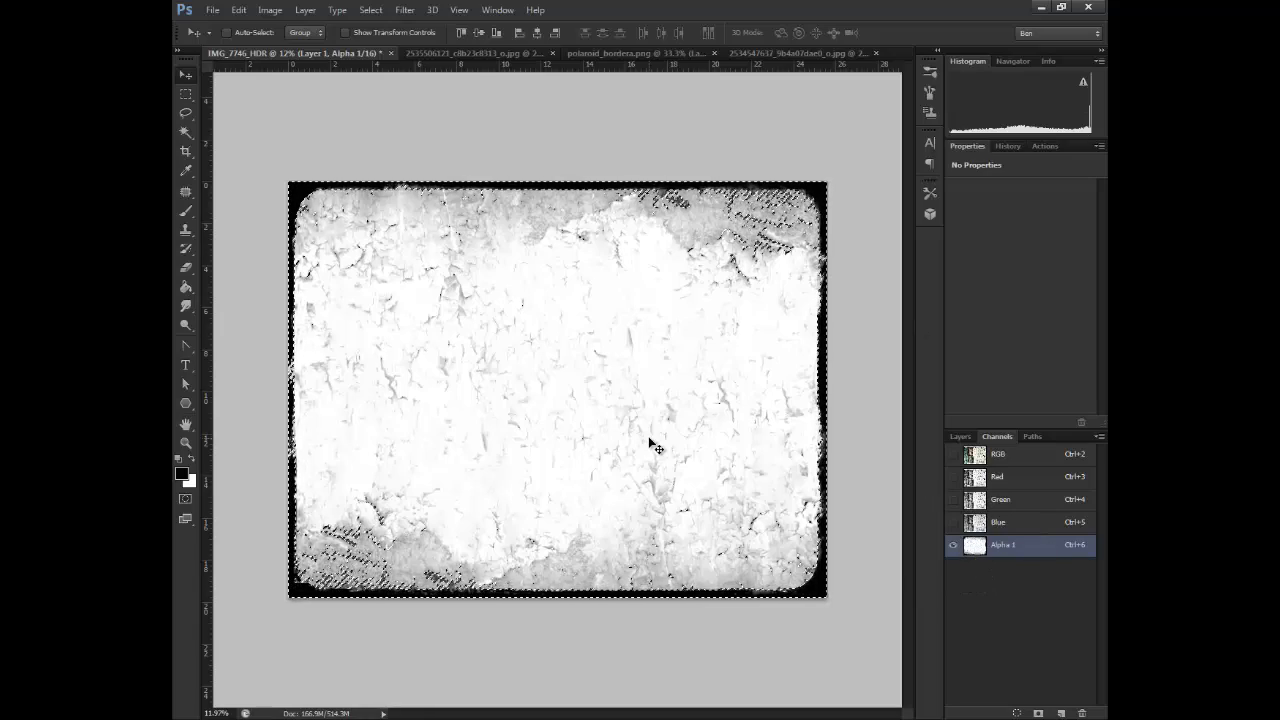
pyautogui.click(953, 455)
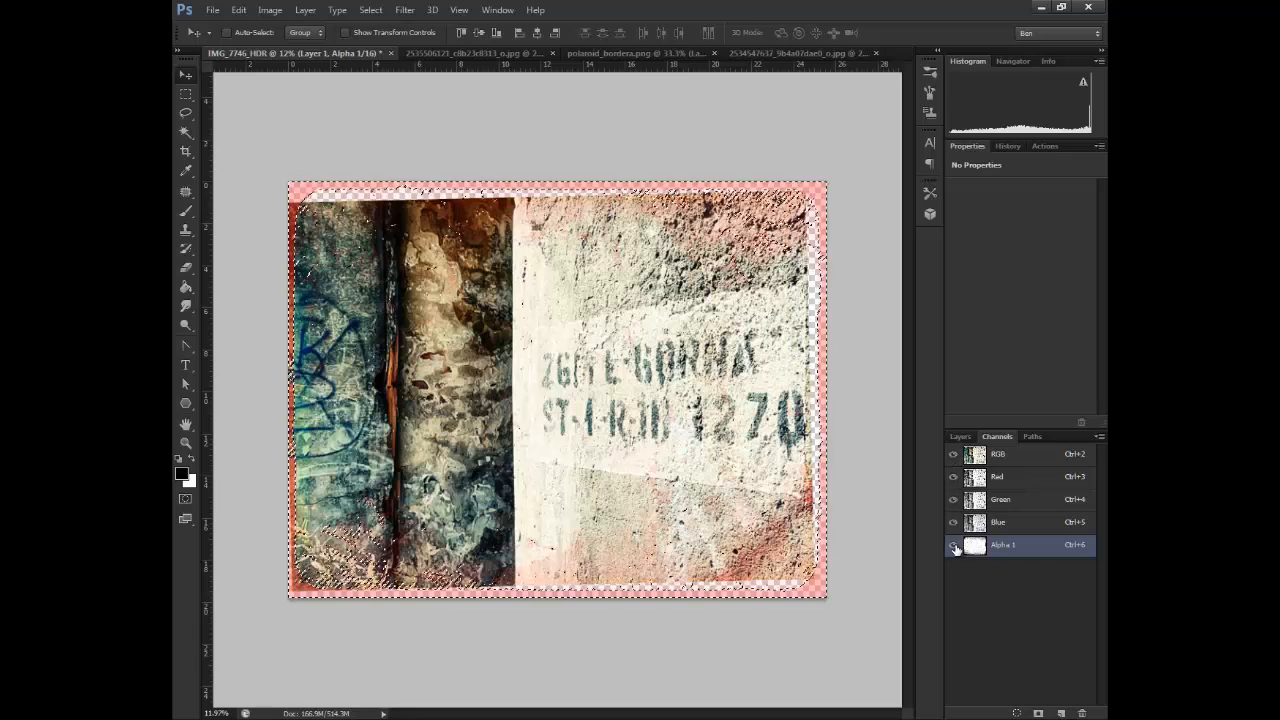
pyautogui.click(953, 545)
pyautogui.click(961, 437)
pyautogui.click(1063, 713)
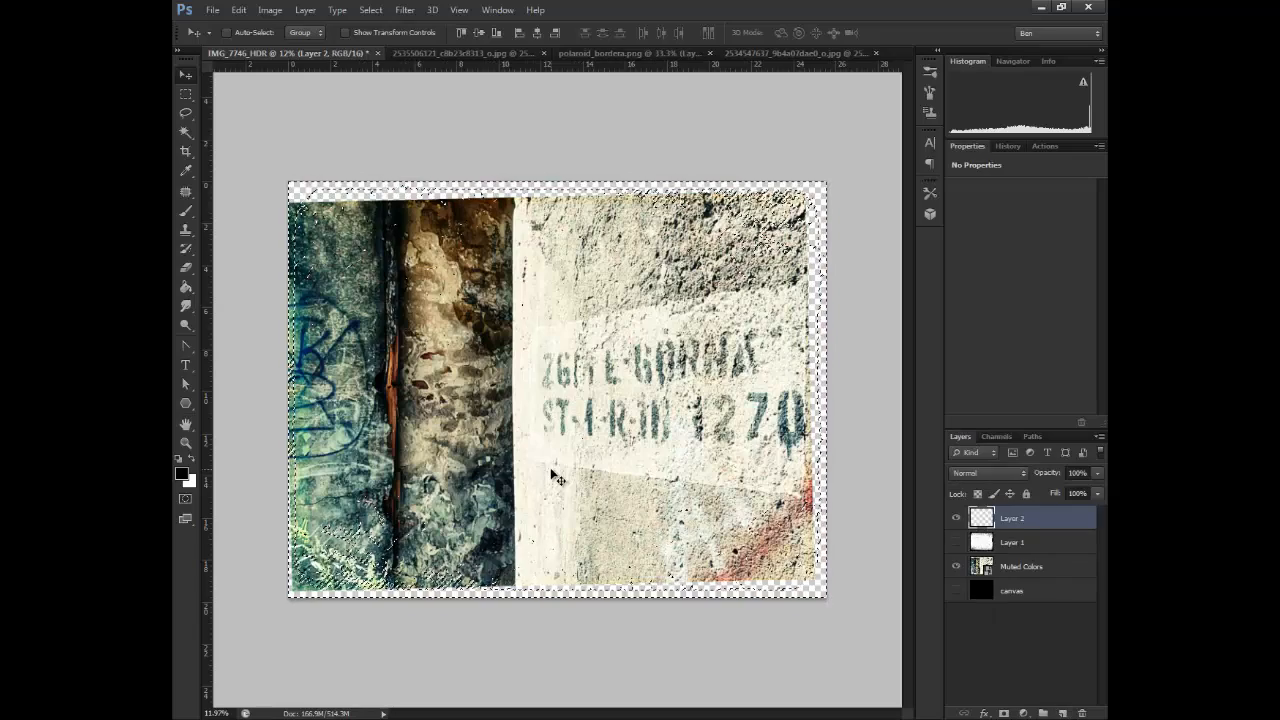
# Invert the texture selection, fill it with black on Layer 2 and deselect
pyautogui.click(187, 289)
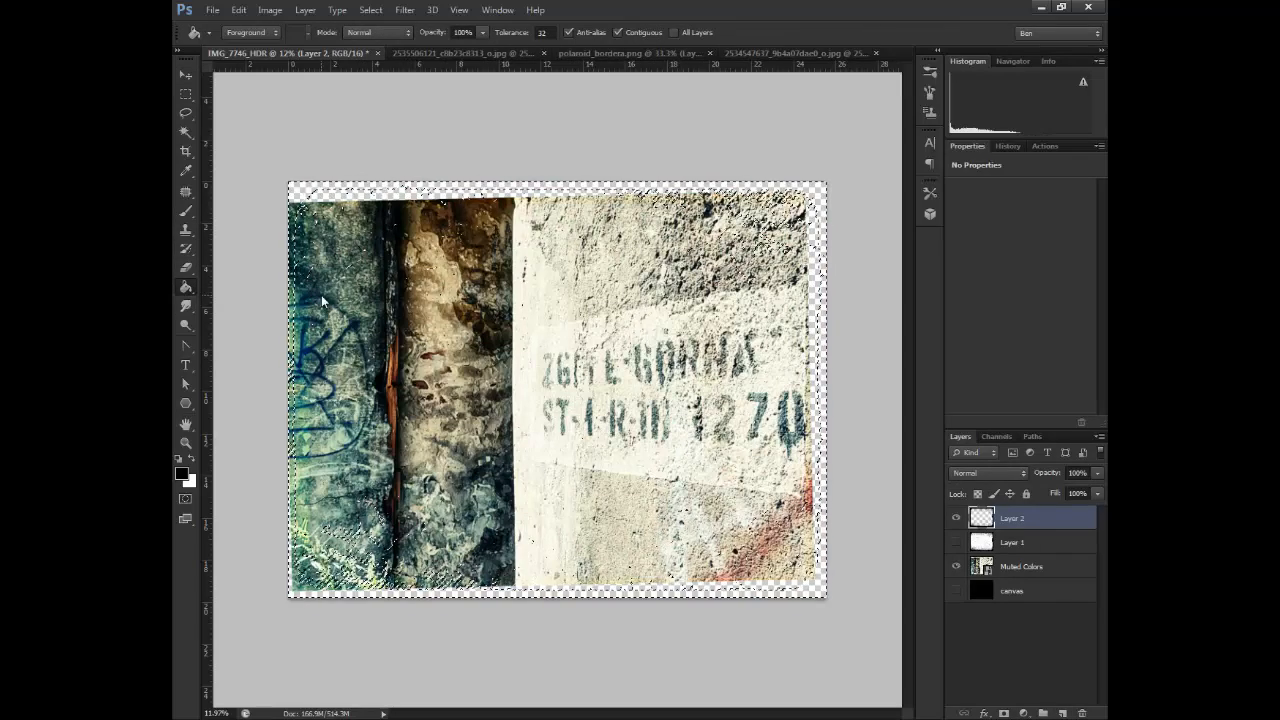
pyautogui.click(324, 296)
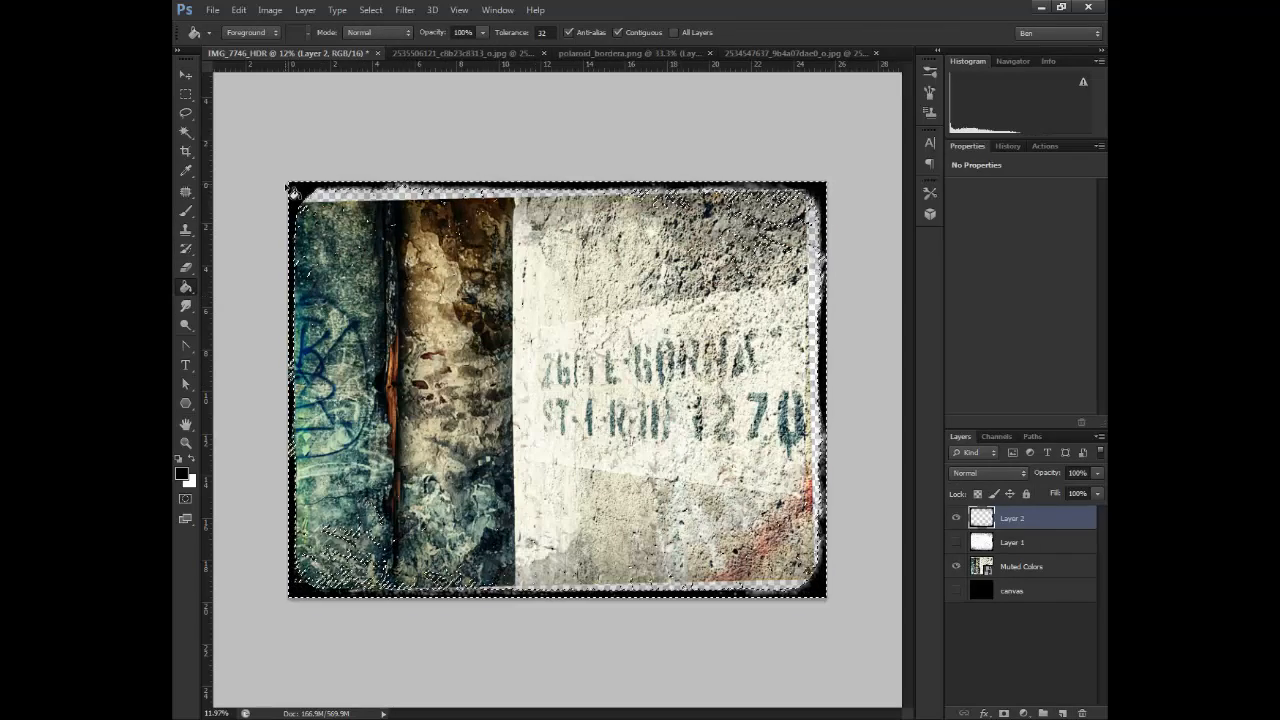
pyautogui.hotkey('ctrl', 'z')
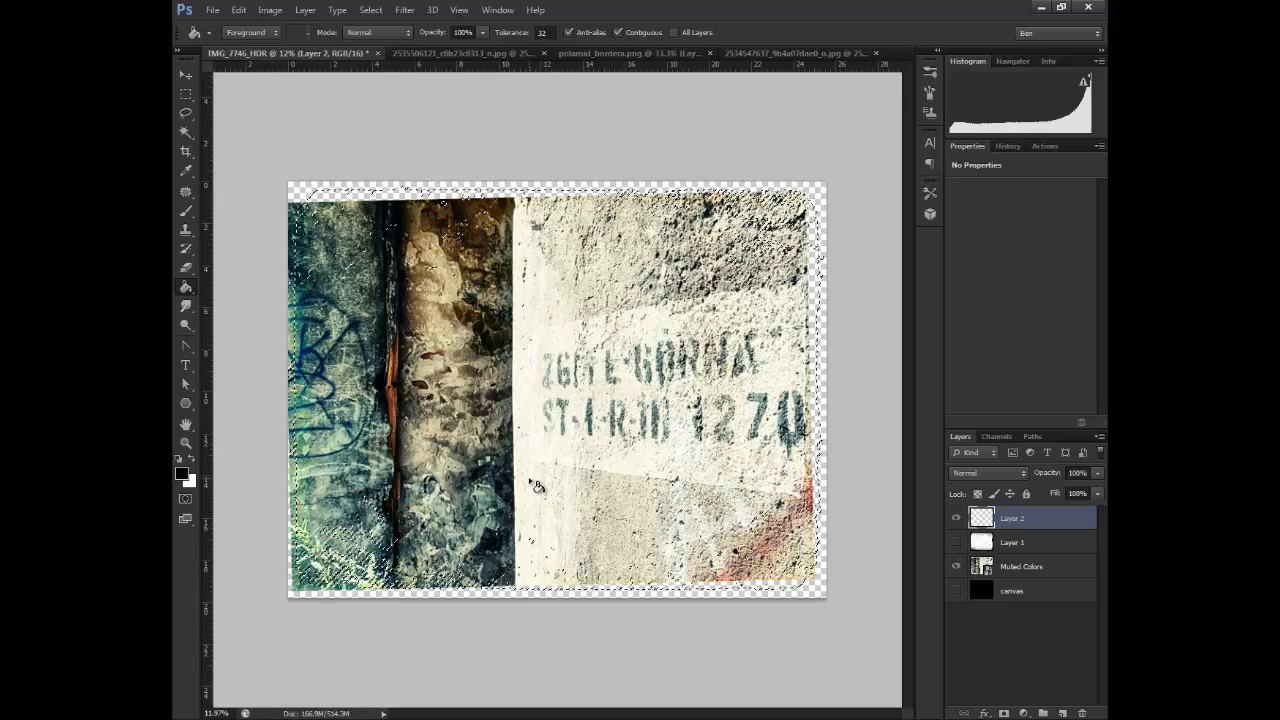
pyautogui.hotkey('ctrl', 'd')
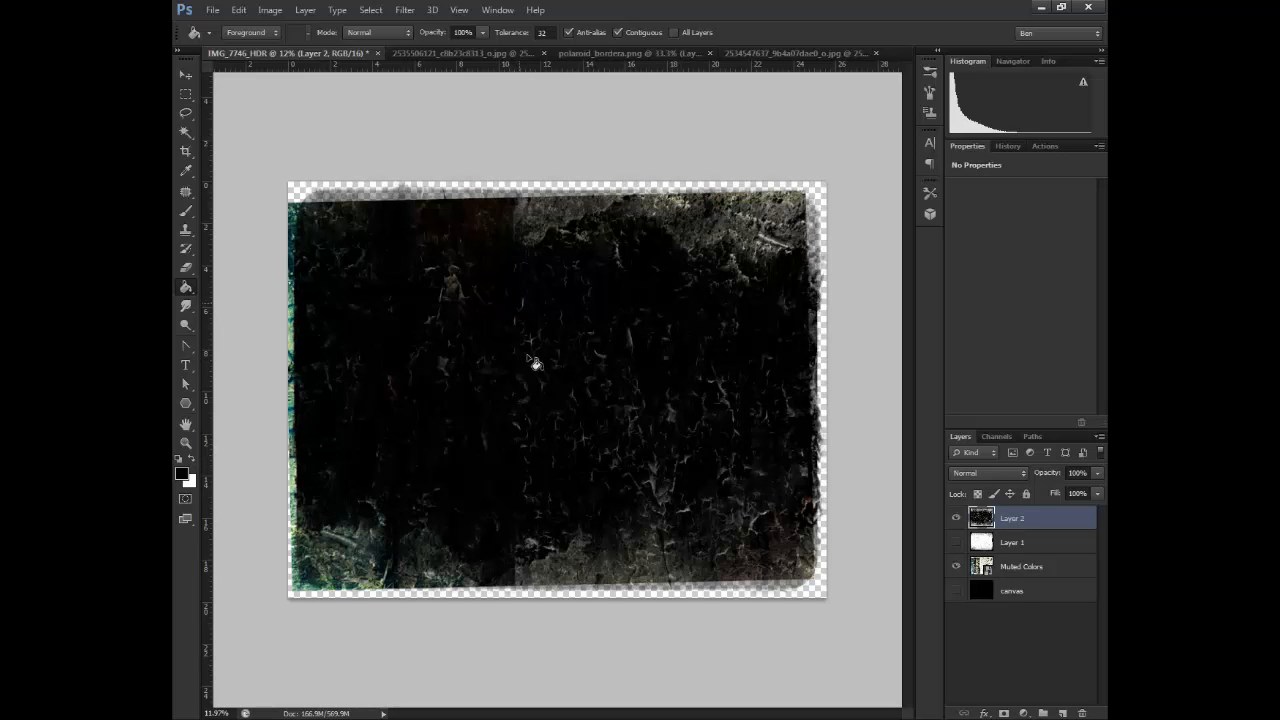
# Compare the black texture on Layer 2 with the white Layer 1 texture by toggling their visibility
pyautogui.click(957, 542)
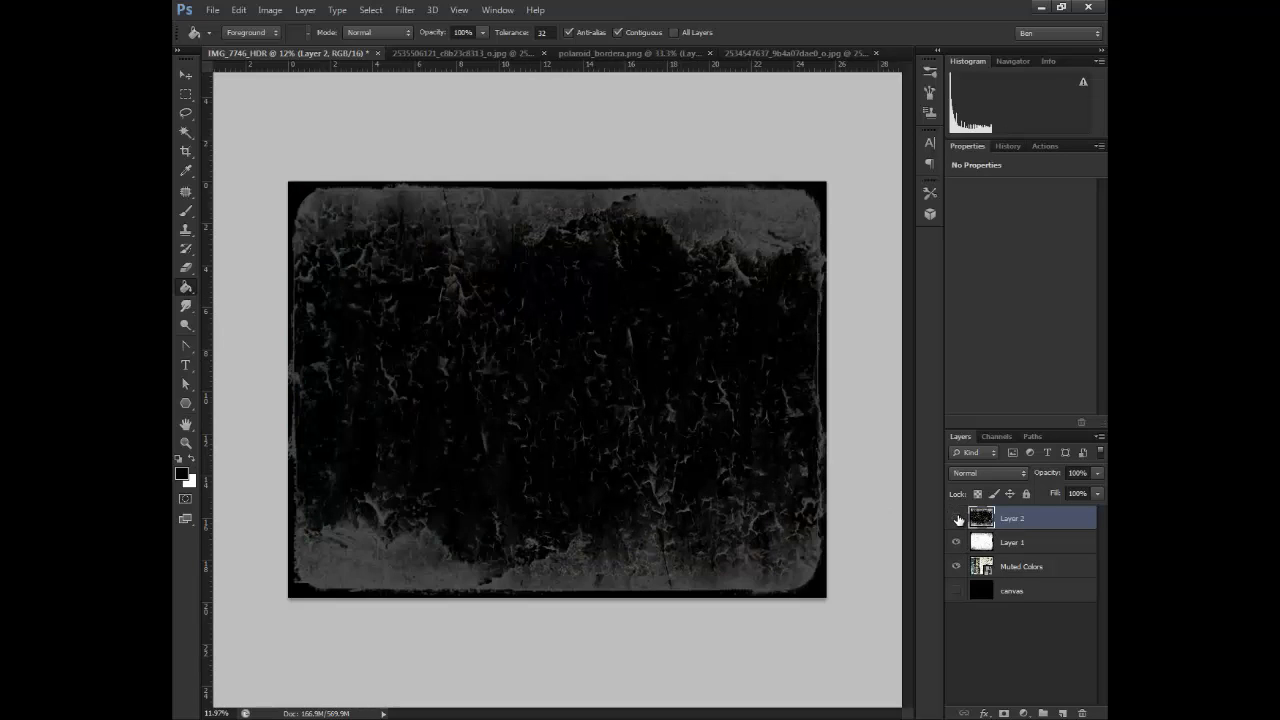
pyautogui.click(957, 518)
pyautogui.click(957, 518)
pyautogui.click(957, 518)
pyautogui.click(957, 518)
pyautogui.click(957, 518)
pyautogui.click(957, 518)
pyautogui.click(957, 542)
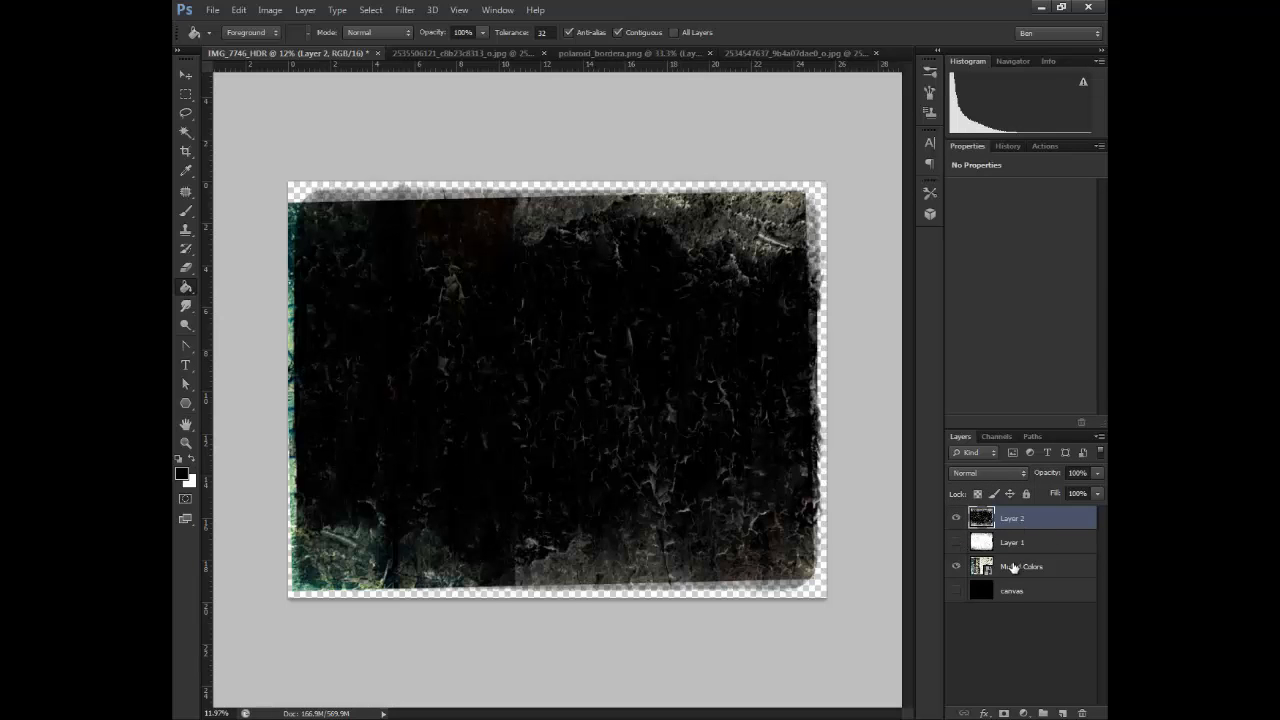
# Move the Muted Colors layer above Layer 2 and clip it to Layer 2 with a clipping mask
pyautogui.moveTo(1013, 567); pyautogui.dragTo(995, 522)
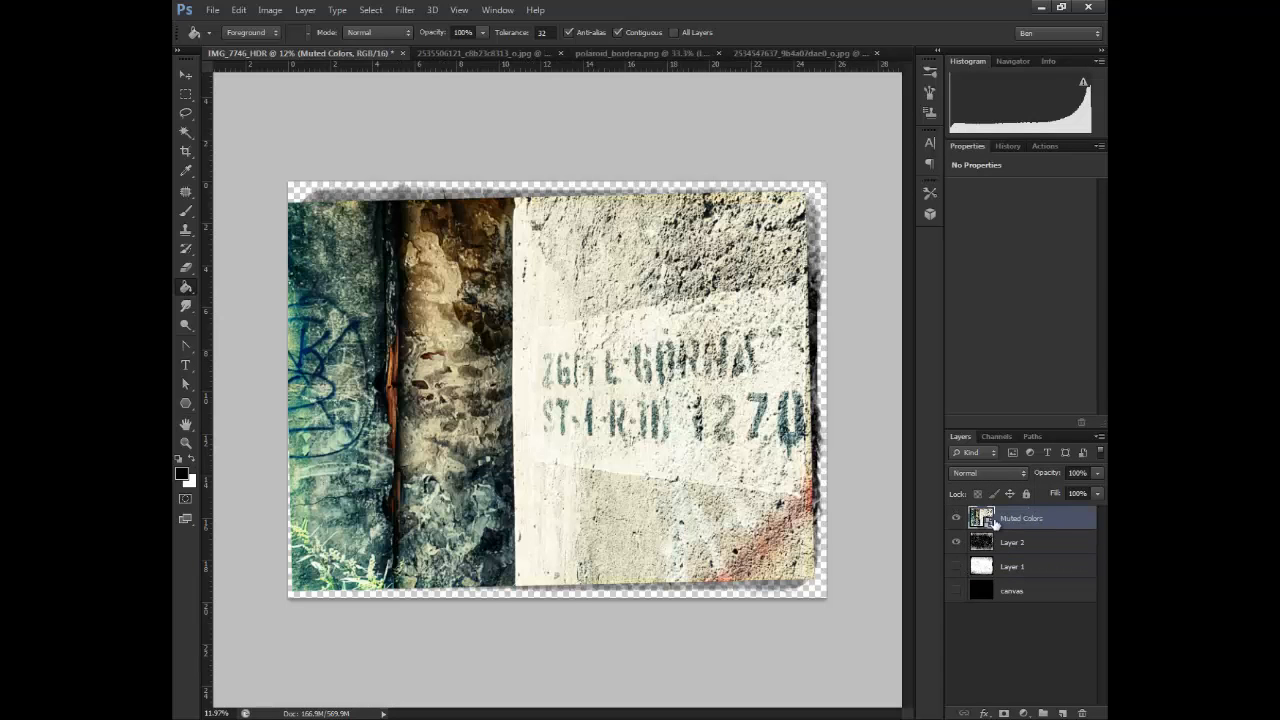
pyautogui.click(1015, 473)
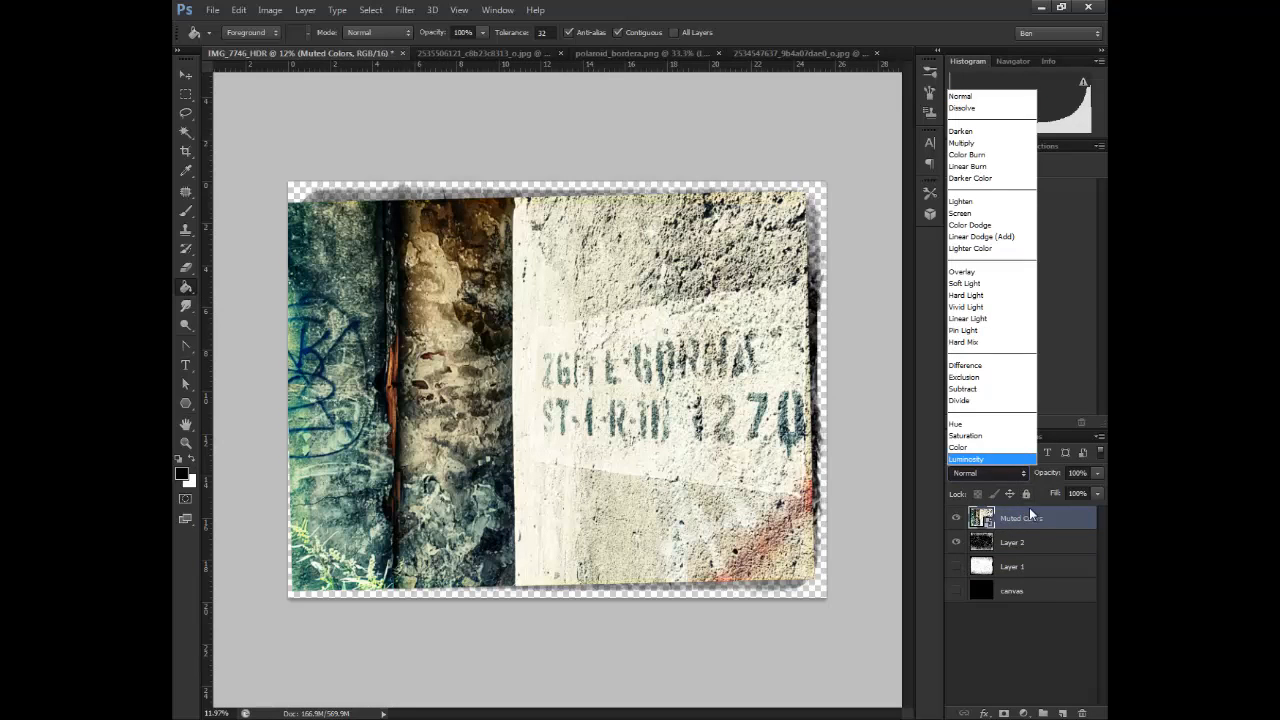
pyautogui.rightClick(1035, 518)
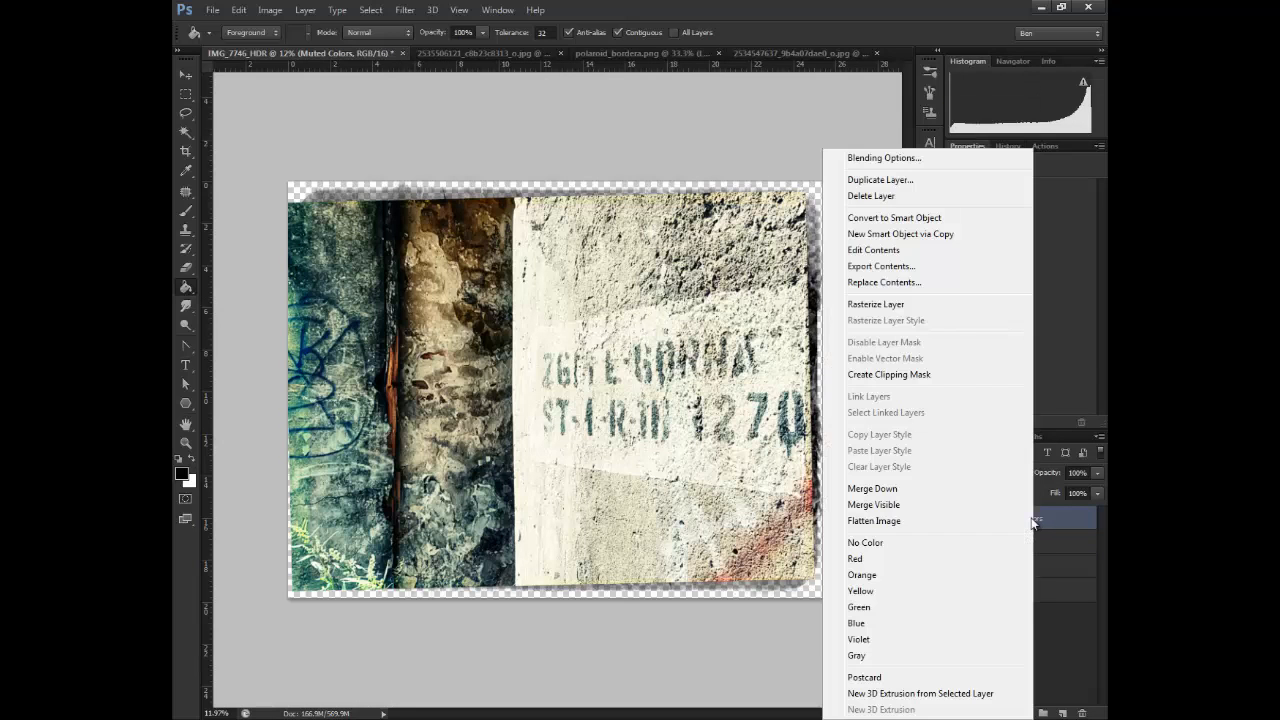
pyautogui.click(895, 374)
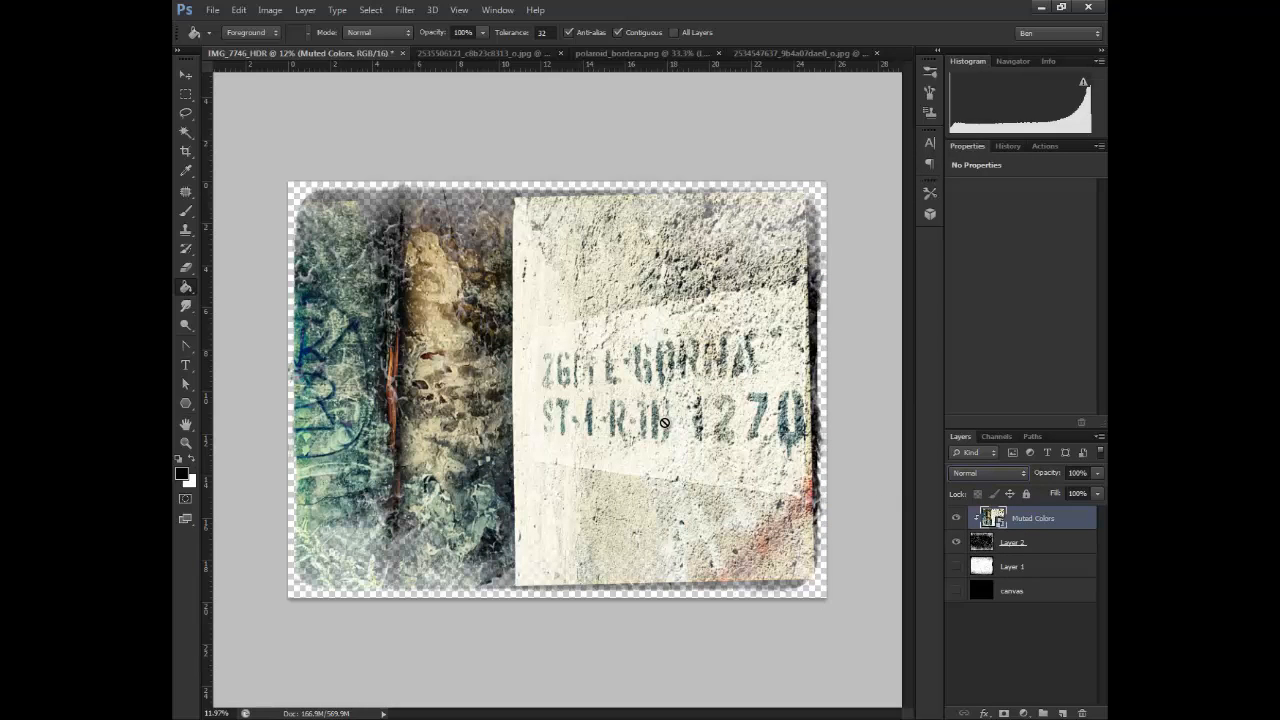
# Show the canvas layer and fill it with white as the background, keeping Layer 1 hidden
pyautogui.click(958, 595)
pyautogui.click(958, 595)
pyautogui.click(987, 597)
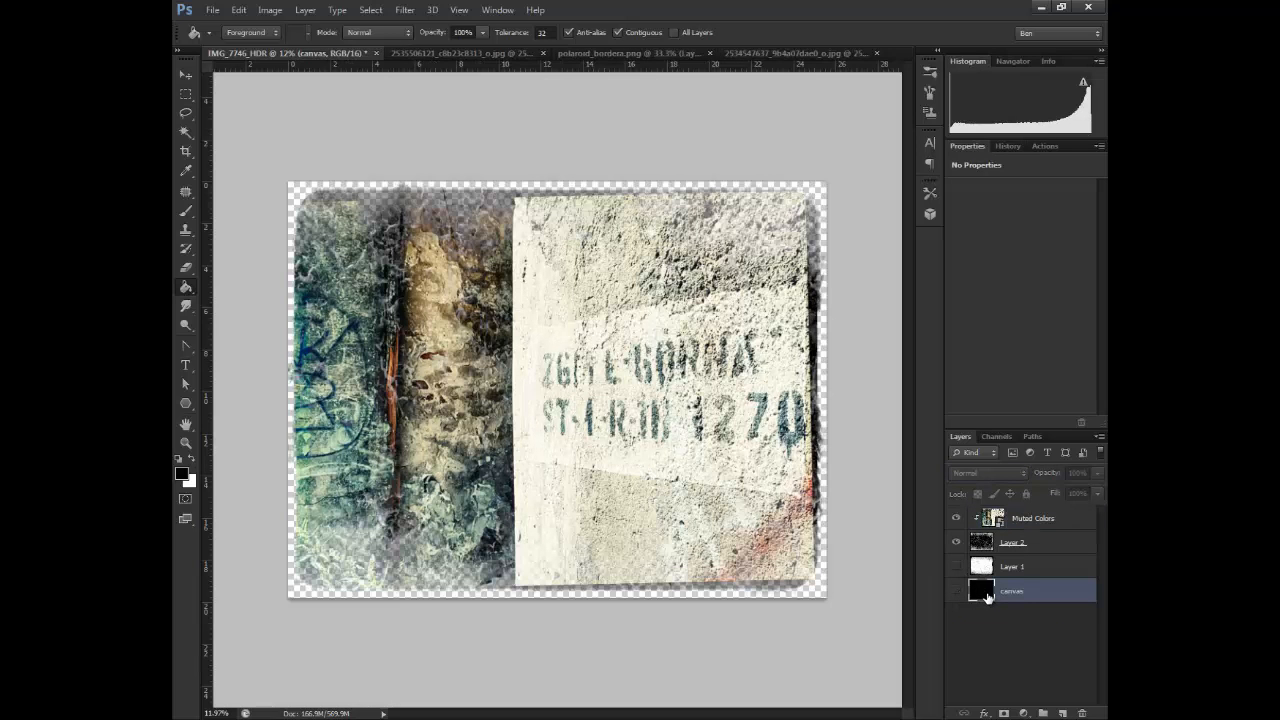
pyautogui.click(956, 591)
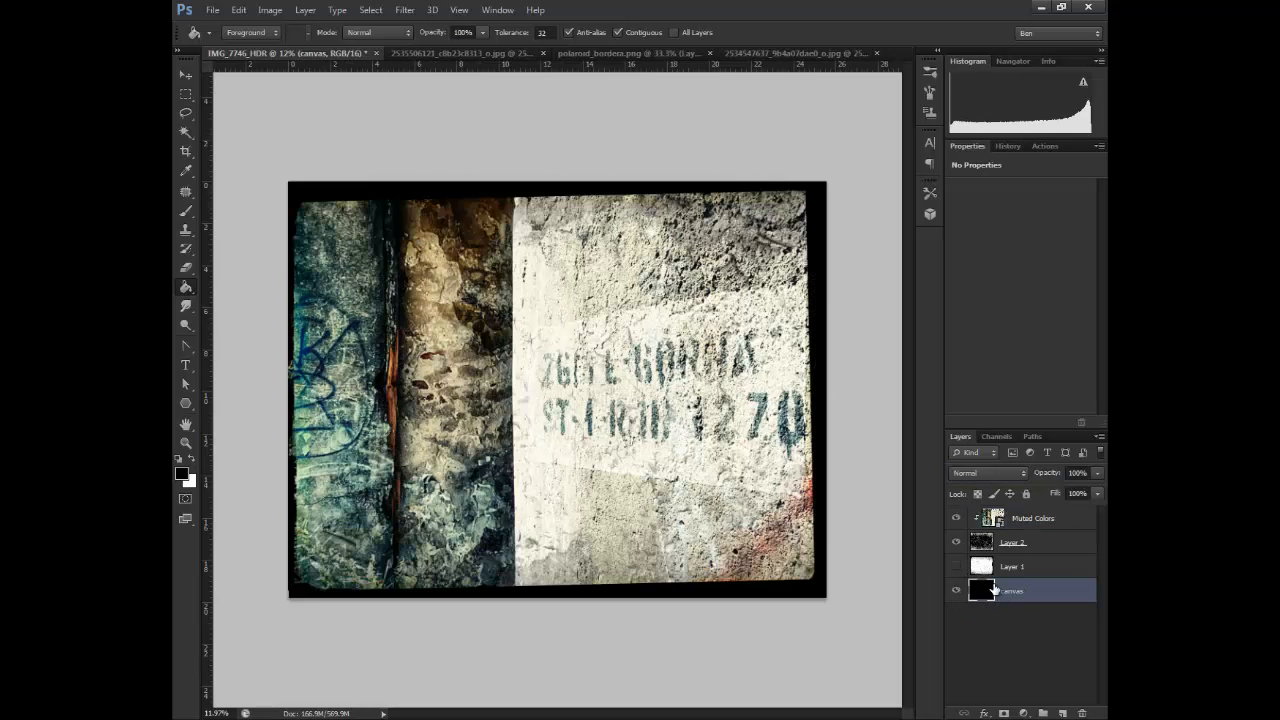
pyautogui.hotkey('ctrl', 'BackSpace')
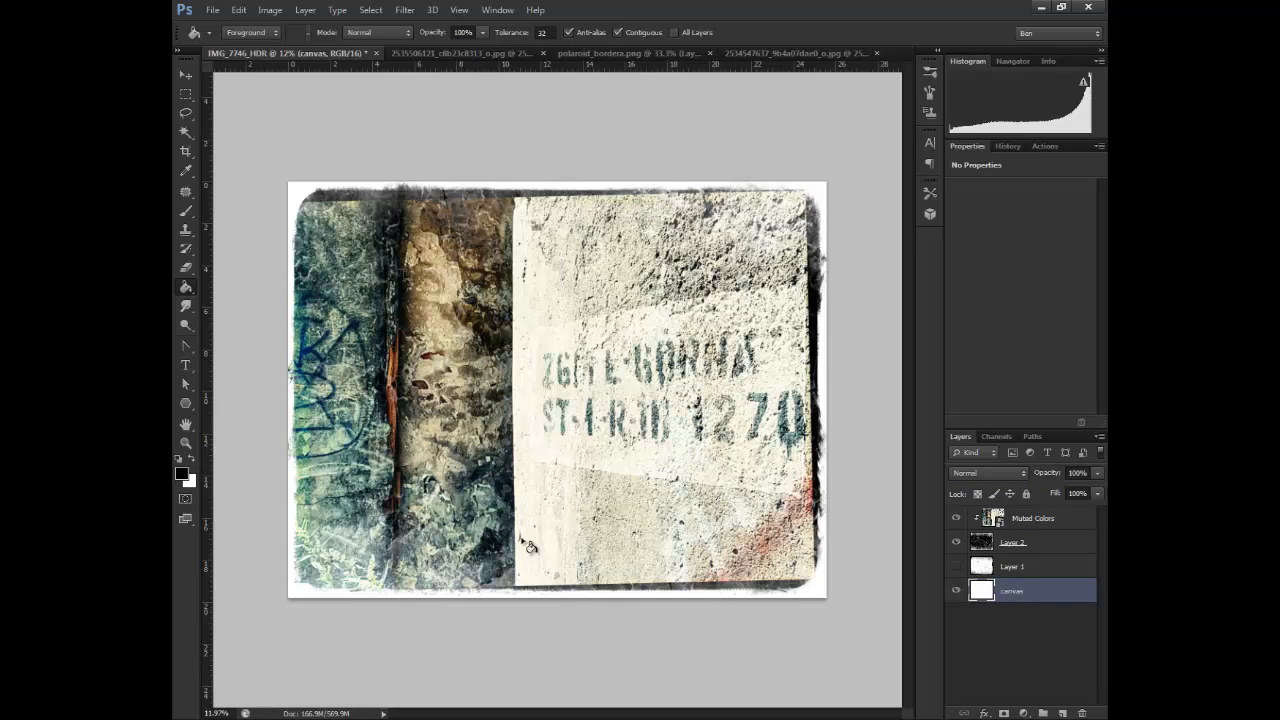
pyautogui.click(956, 569)
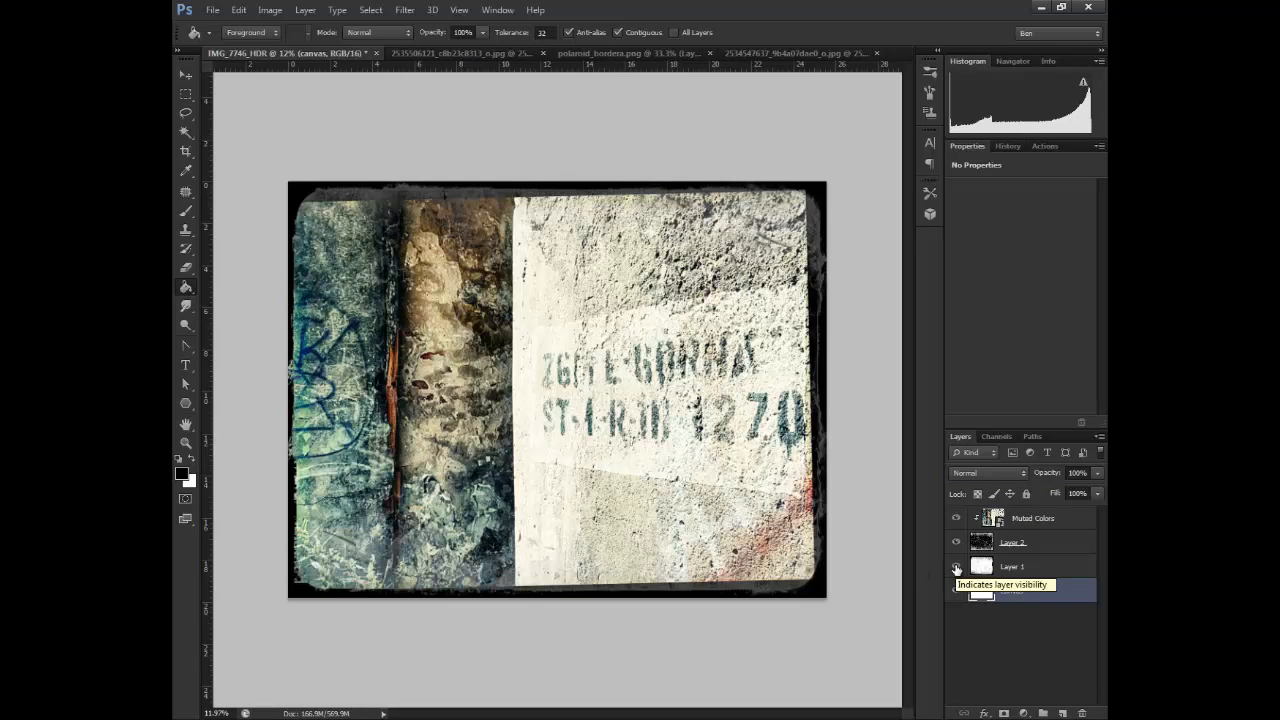
pyautogui.click(956, 568)
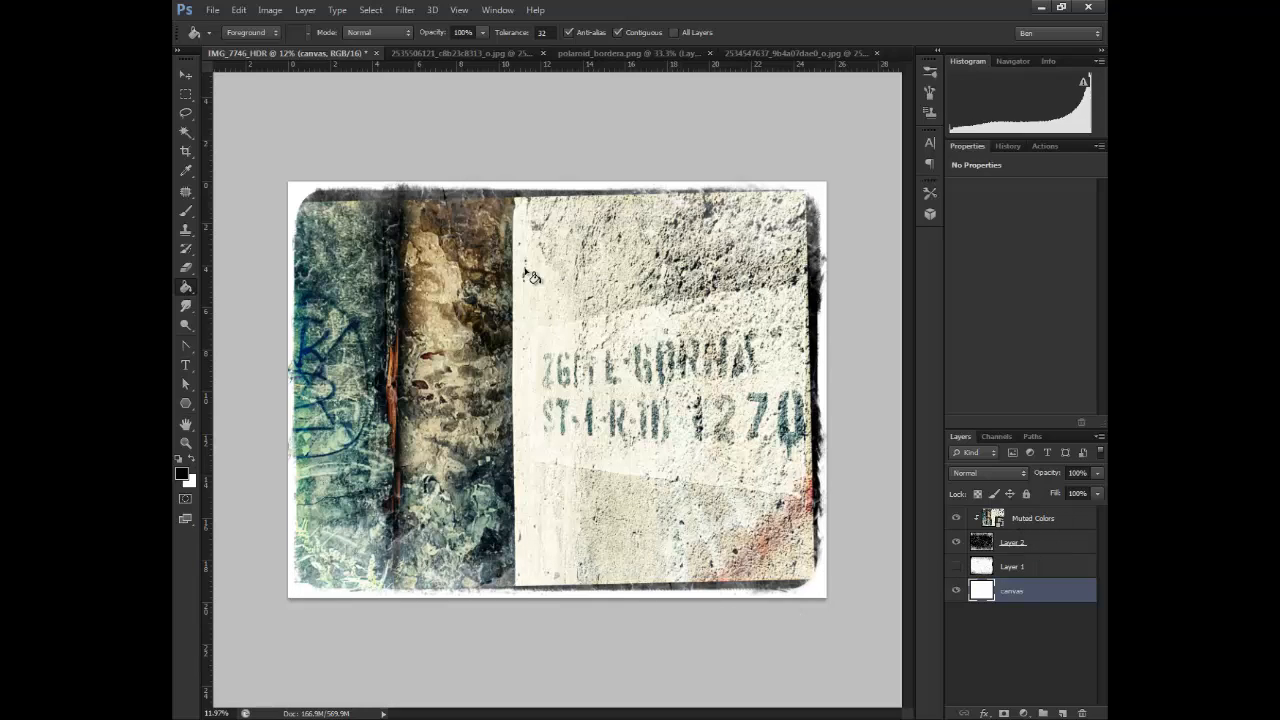
# Enlarge the Muted Colors photo slightly with Free Transform so that it reaches the edges of the textured frame
pyautogui.click(1000, 524)
pyautogui.hotkey('ctrl', 't')
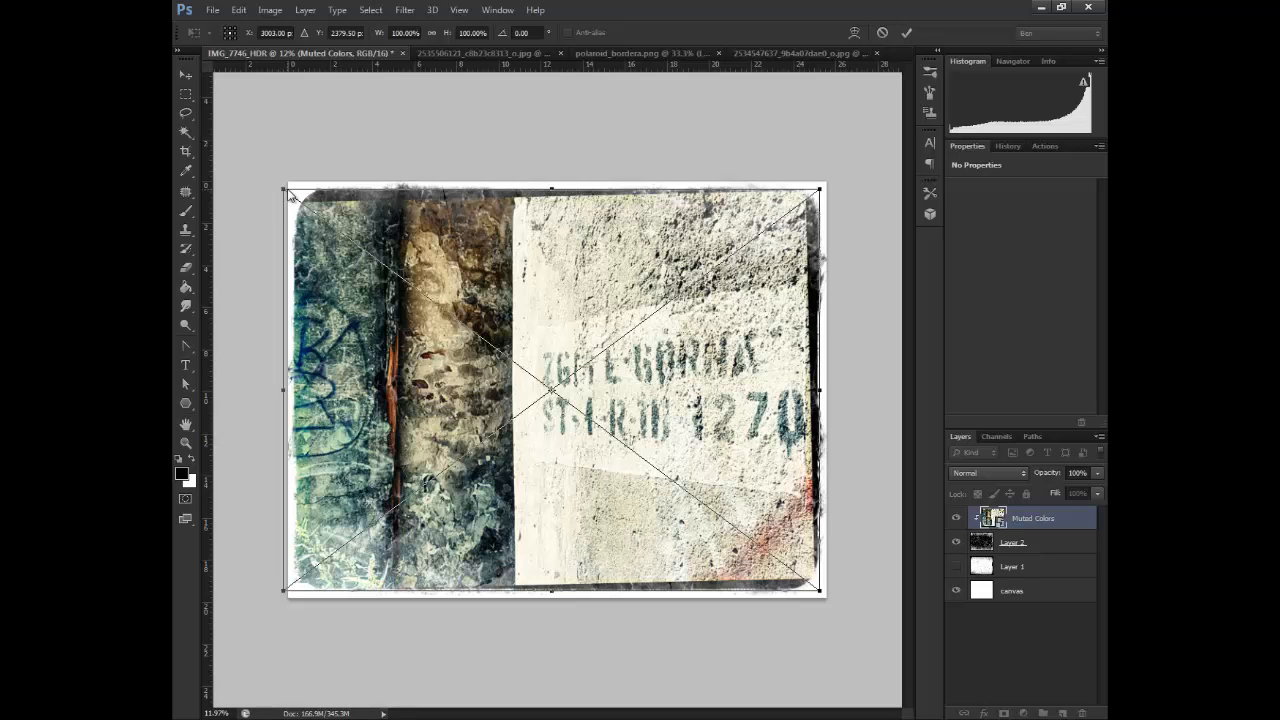
pyautogui.rightClick(331, 240)
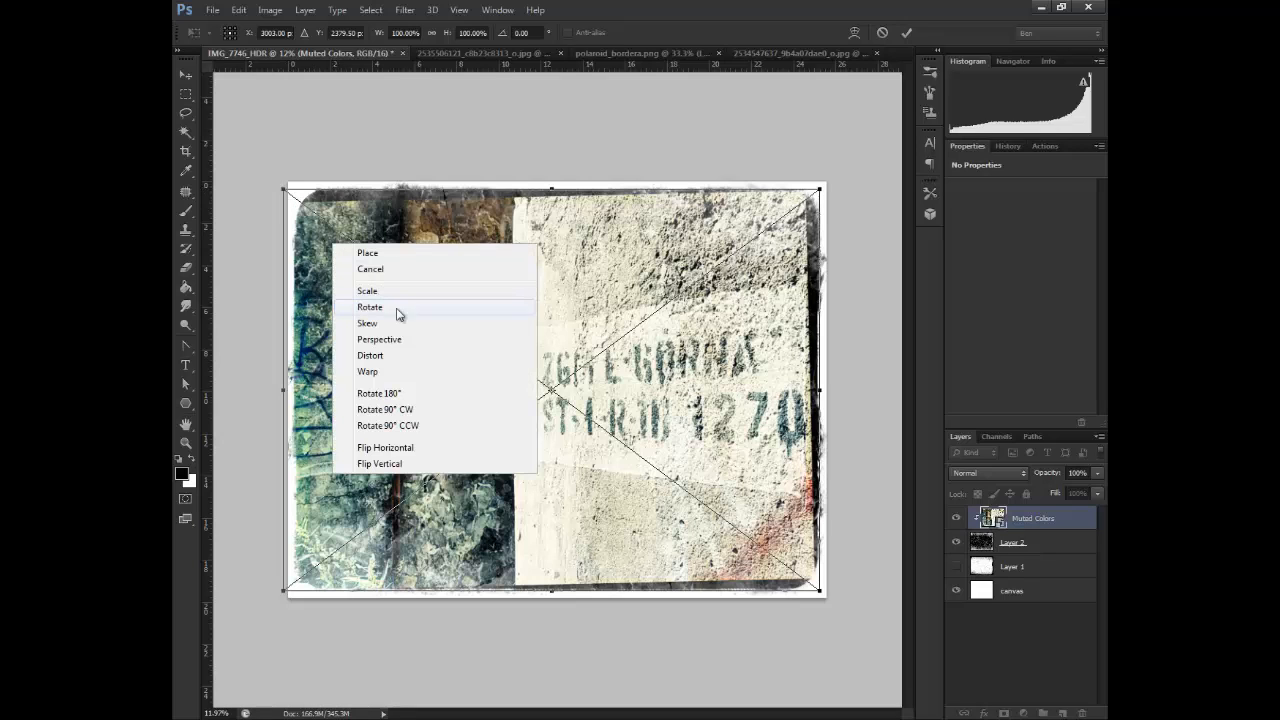
pyautogui.click(397, 311)
pyautogui.moveTo(286, 188); pyautogui.dragTo(262, 172)
pyautogui.press('g')
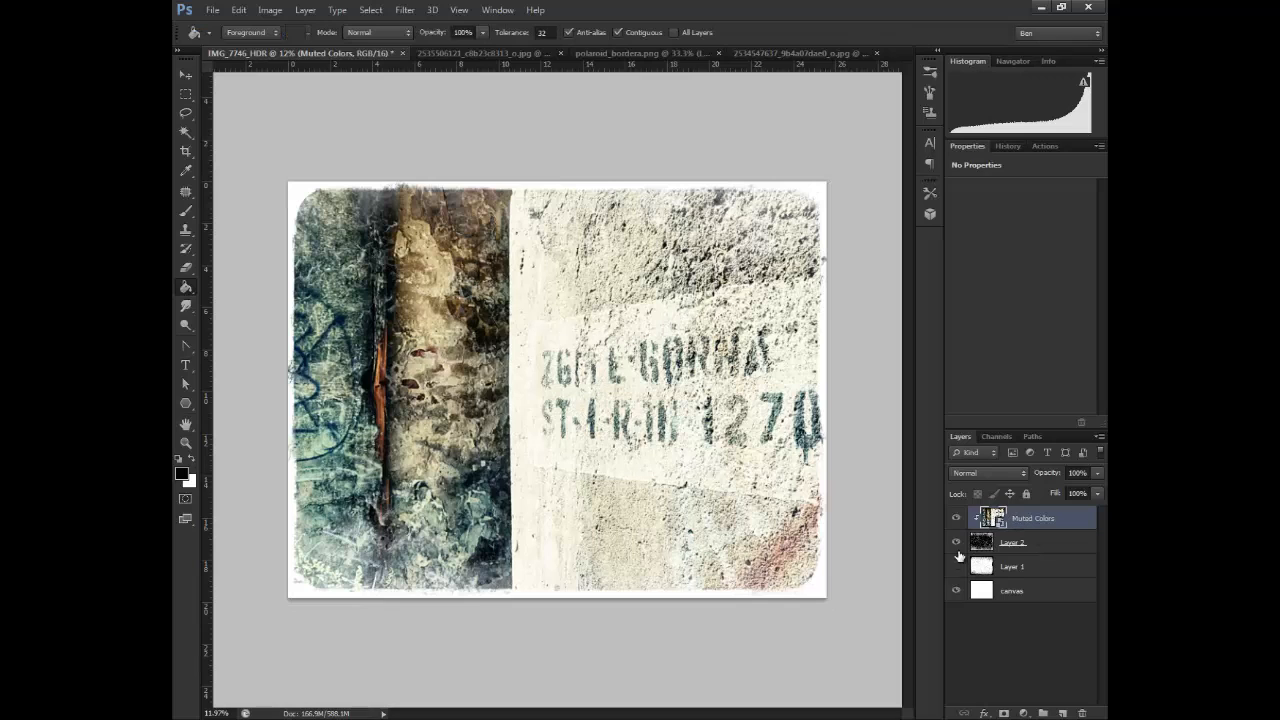
pyautogui.click(955, 591)
pyautogui.click(955, 591)
# Copy the frame from polaroid_bordera.png into the IMG_7746_HDR document and place it near the centre of the photo
pyautogui.click(657, 52)
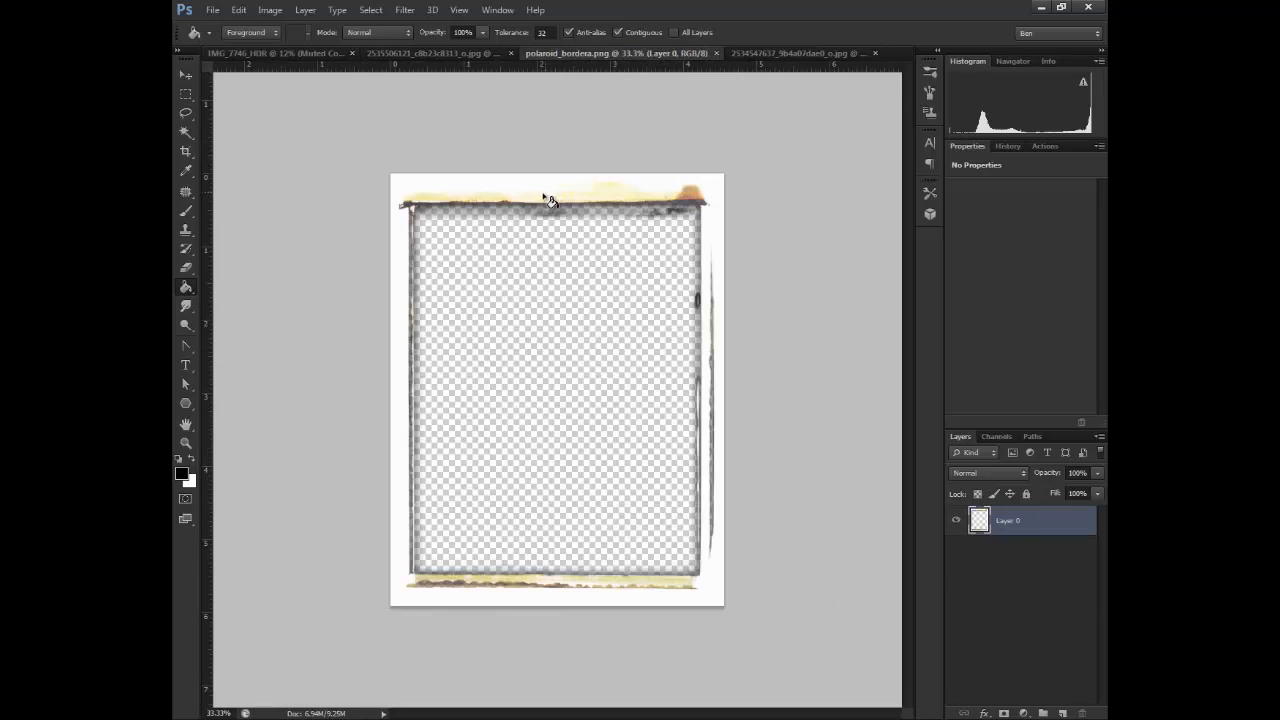
pyautogui.click(185, 75)
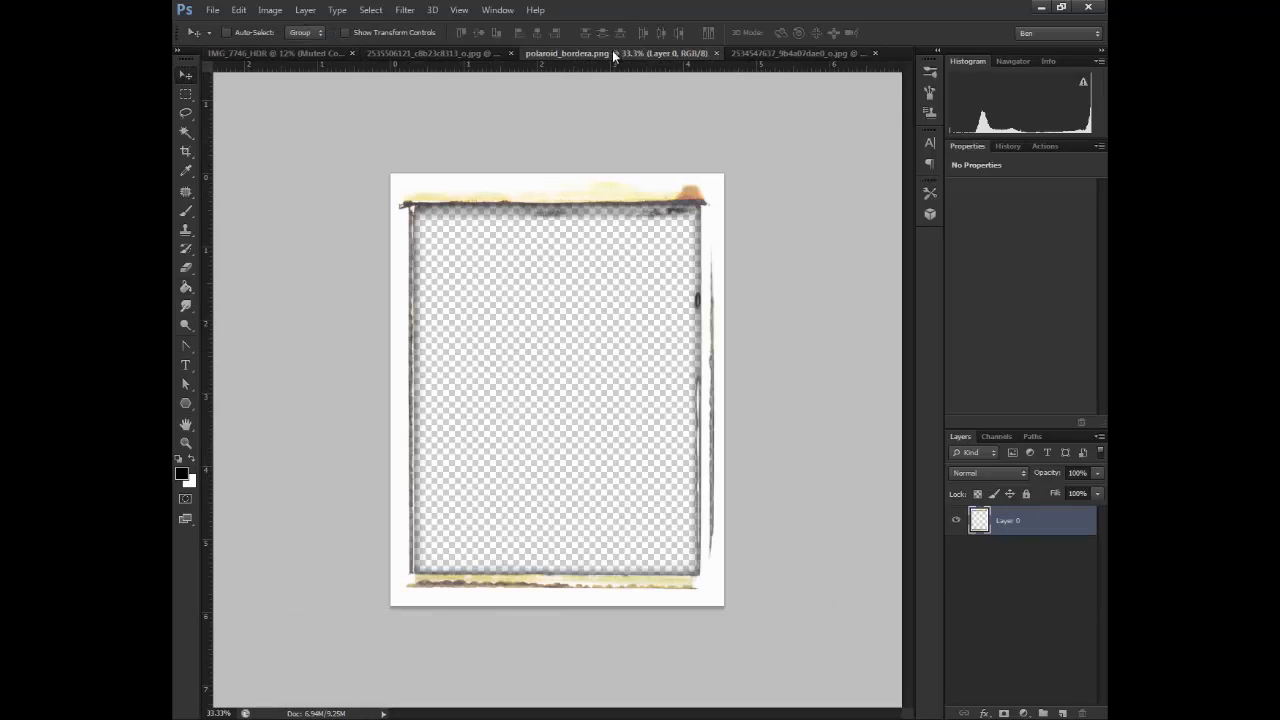
pyautogui.moveTo(612, 54); pyautogui.dragTo(631, 145)
pyautogui.moveTo(623, 257); pyautogui.dragTo(360, 287)
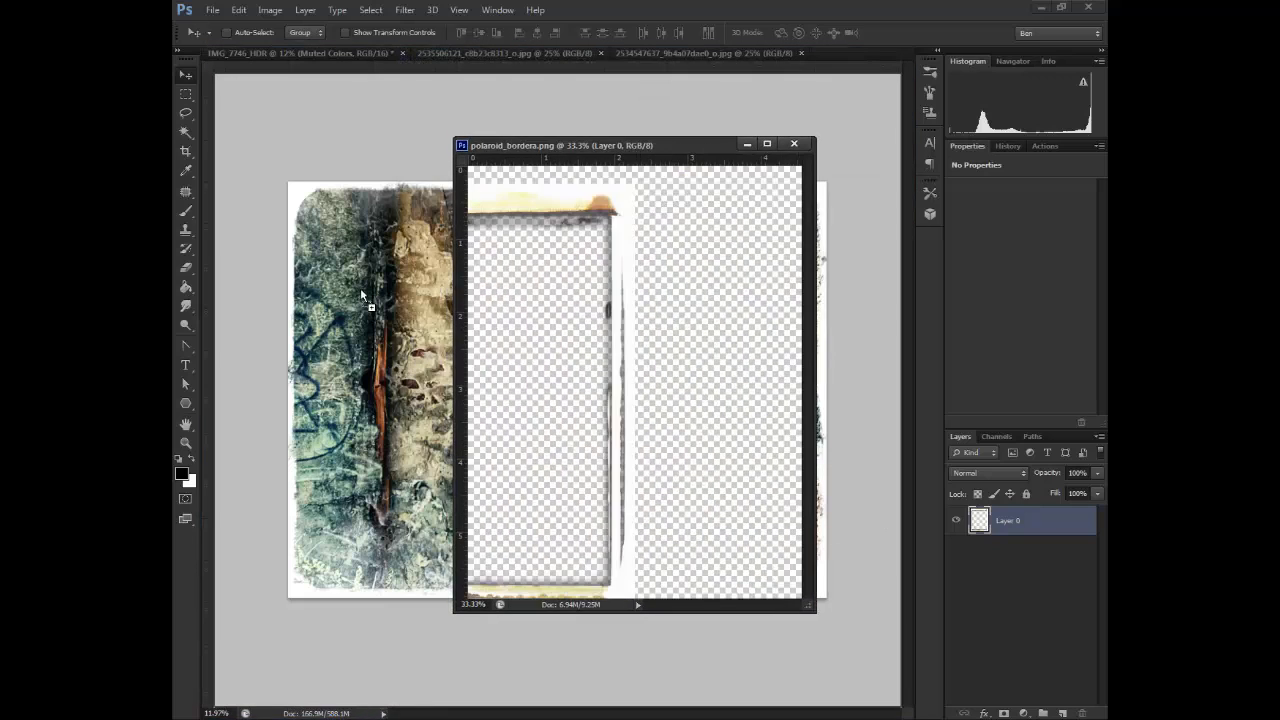
pyautogui.click(609, 283)
pyautogui.moveTo(703, 149); pyautogui.dragTo(810, 56)
pyautogui.click(275, 53)
pyautogui.moveTo(370, 270); pyautogui.dragTo(550, 284)
# Rotate the polaroid frame 90° and enlarge it to about 357% with Free Transform so that it surrounds the photo
pyautogui.hotkey('ctrl', 't')
pyautogui.rightClick(549, 338)
pyautogui.click(600, 516)
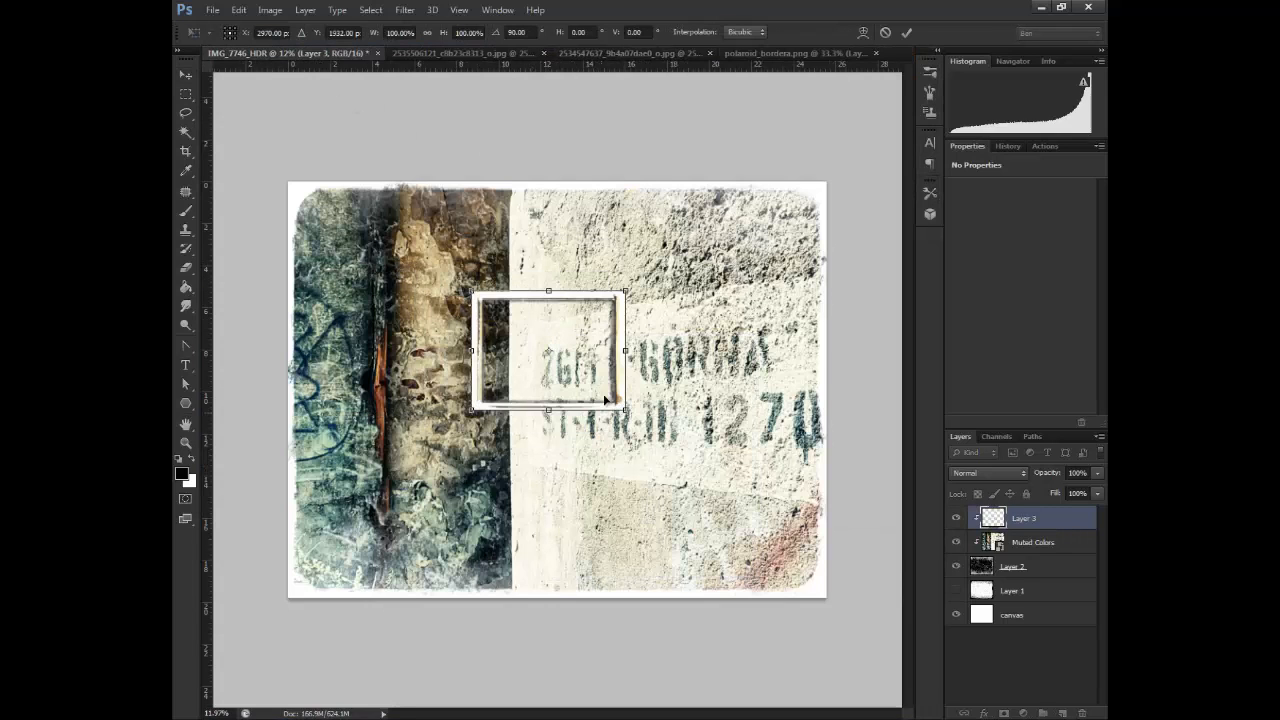
pyautogui.moveTo(620, 380); pyautogui.dragTo(849, 588)
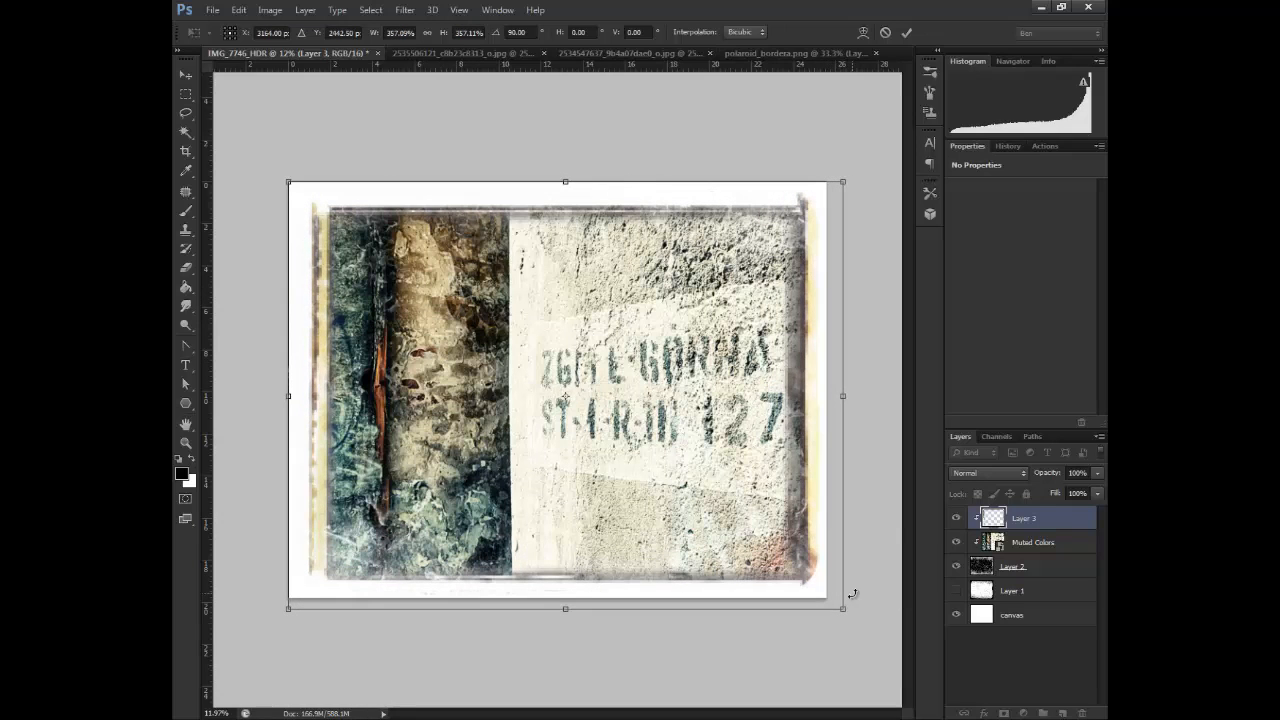
pyautogui.press('Return')
# Release Layer 3 from its clipping mask and enlarge and reposition its frame to reach the canvas edges
pyautogui.rightClick(1033, 516)
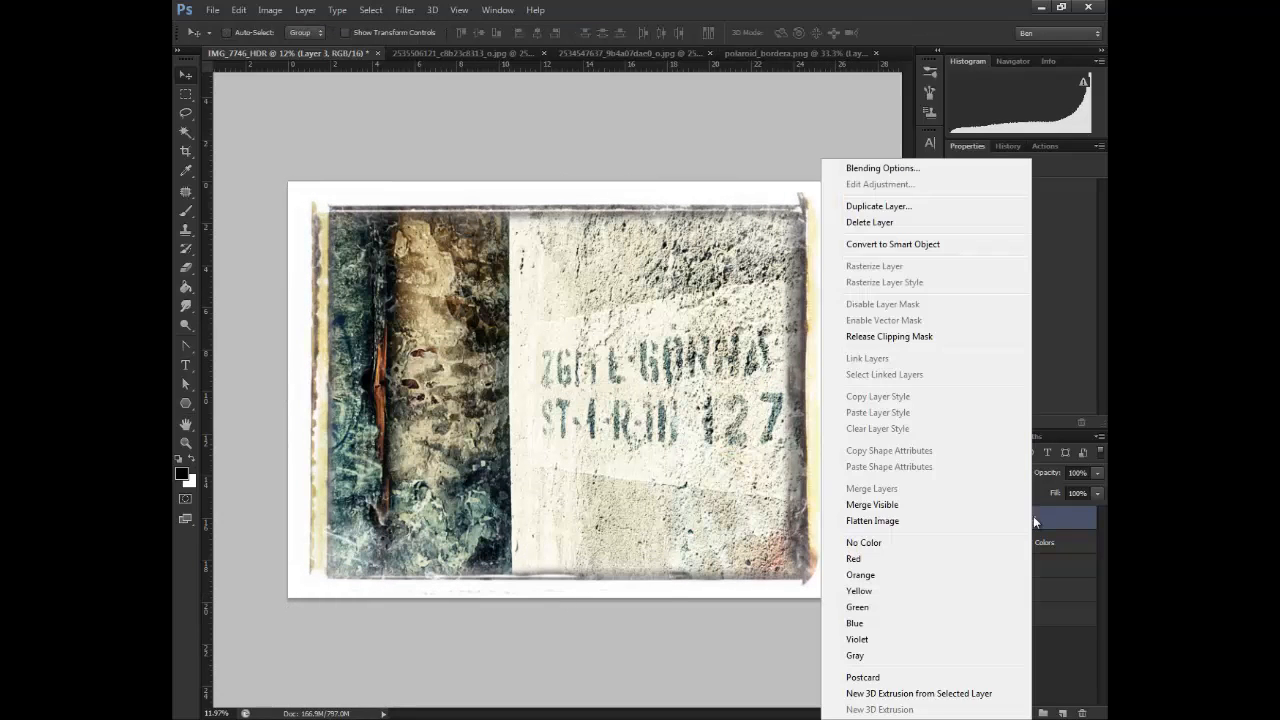
pyautogui.click(920, 337)
pyautogui.moveTo(730, 455); pyautogui.dragTo(712, 431)
pyautogui.hotkey('ctrl', 't')
pyautogui.moveTo(825, 585); pyautogui.dragTo(869, 619)
pyautogui.moveTo(815, 497); pyautogui.dragTo(805, 491)
pyautogui.press('Return')
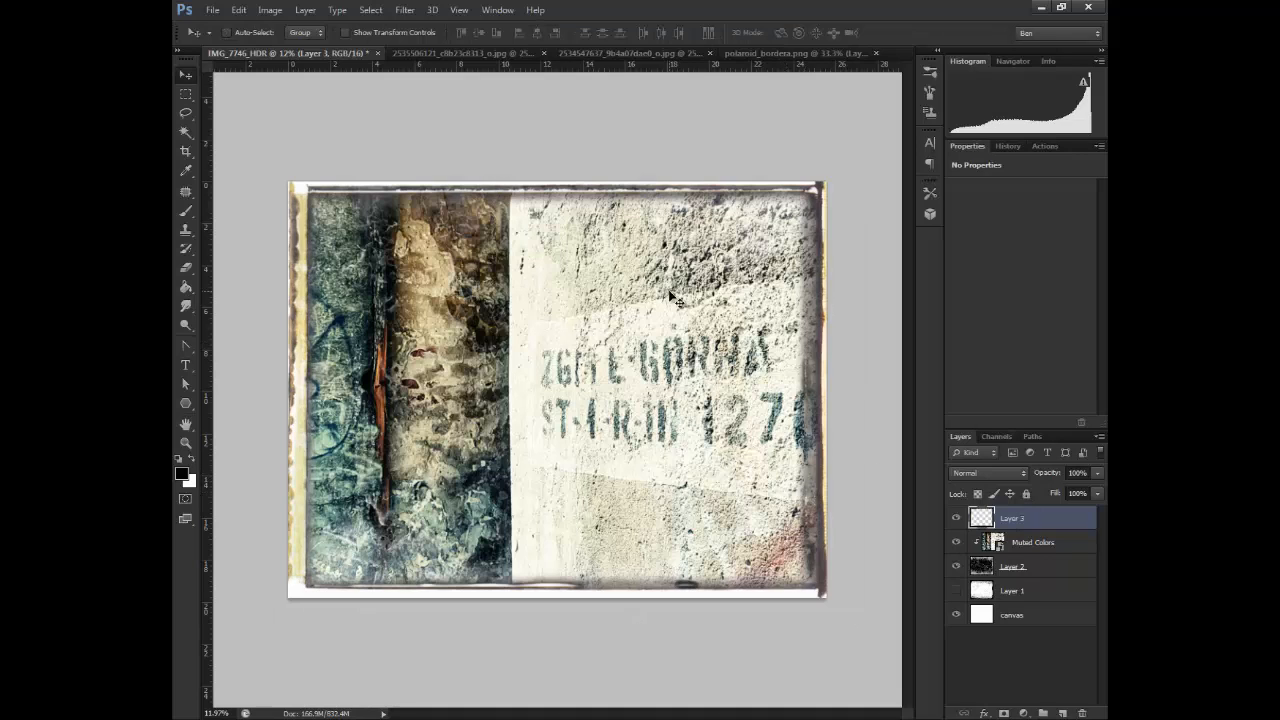
pyautogui.hotkey('ctrl', 'i')
pyautogui.hotkey('ctrl', 'z')
# Hide all layers except Layer 3 and add a new white-filled layer directly beneath it
pyautogui.moveTo(956, 542); pyautogui.dragTo(960, 614)
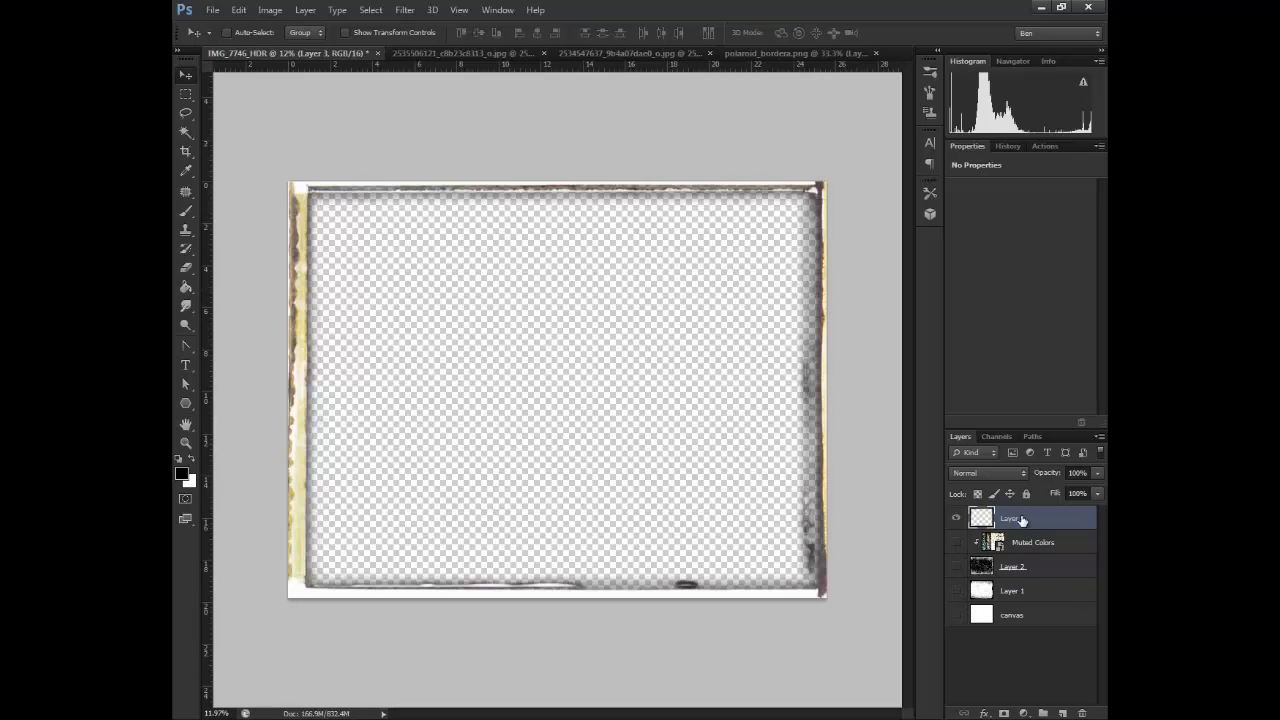
pyautogui.click(1038, 546)
pyautogui.click(1063, 713)
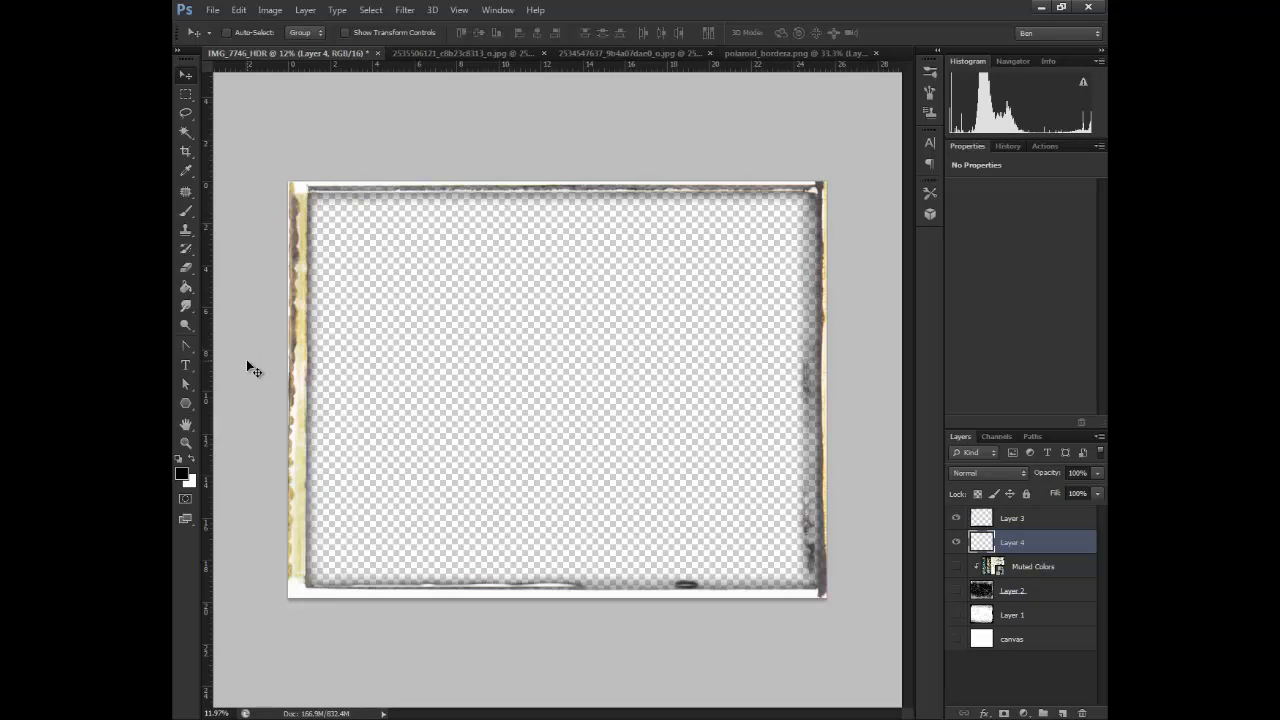
pyautogui.click(185, 287)
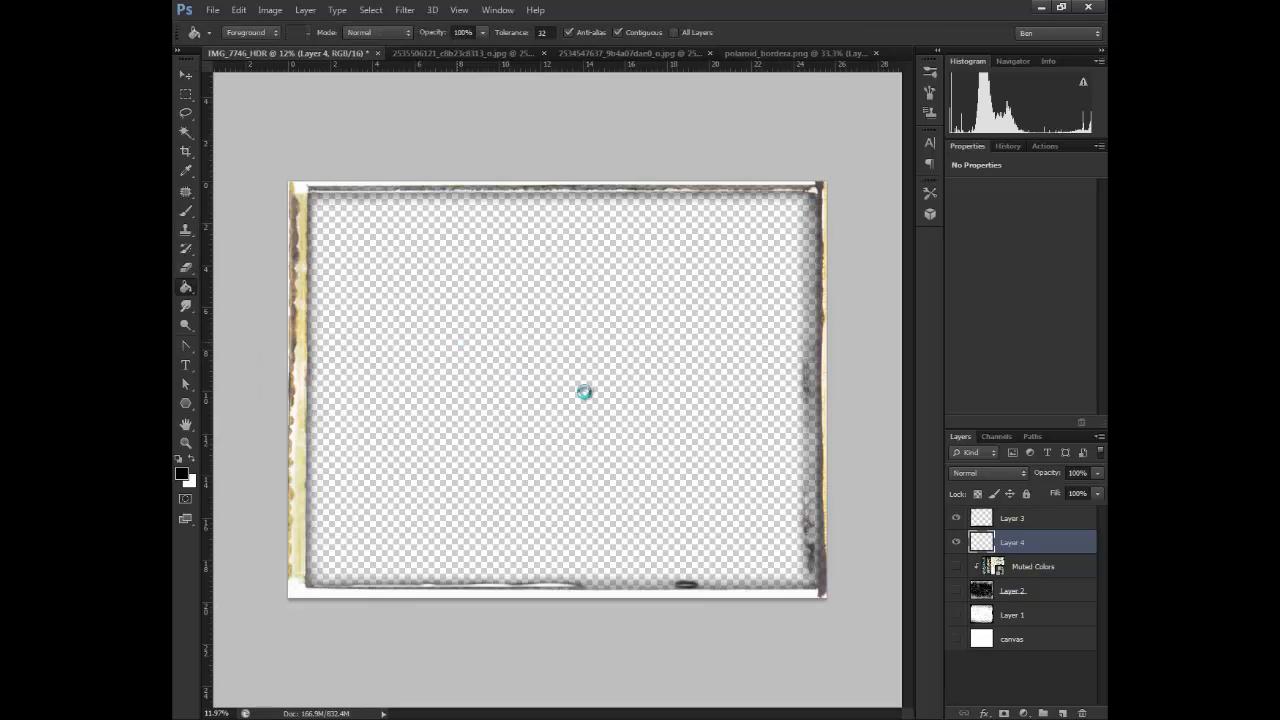
pyautogui.click(584, 392)
pyautogui.hotkey('ctrl', 'i')
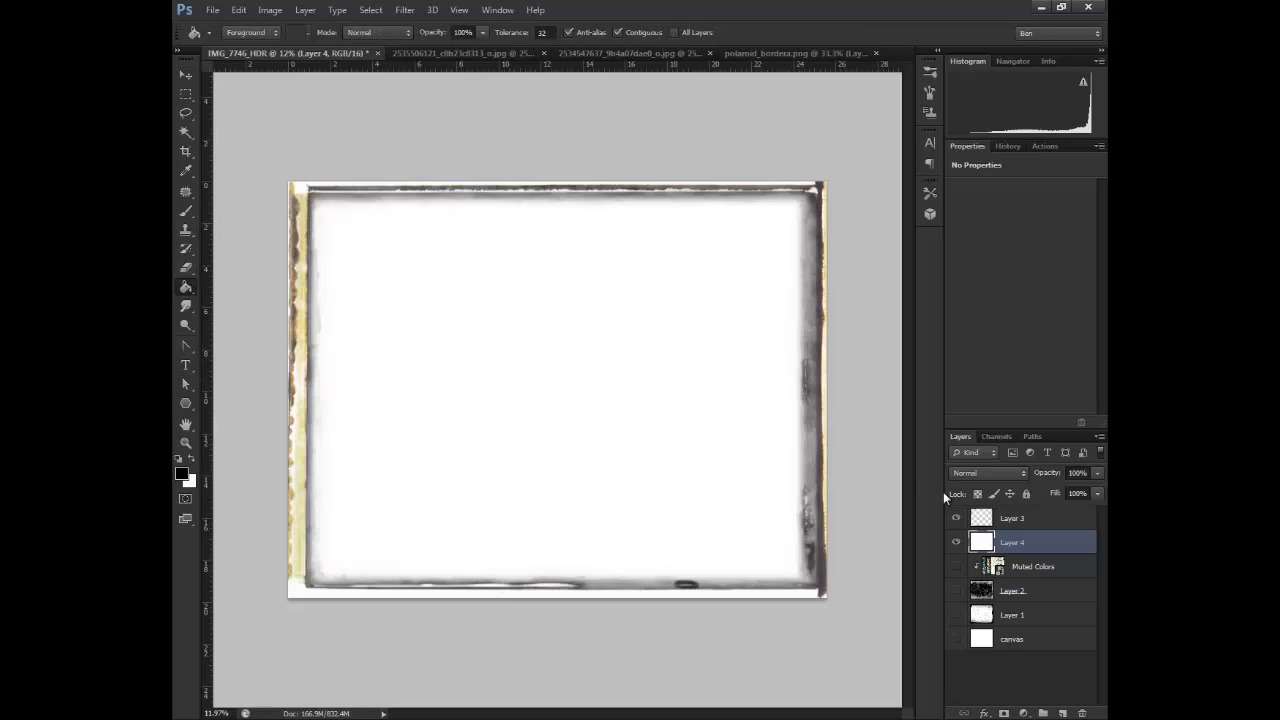
# Duplicate Layer 3 and the white layer, merge the duplicates into one layer and delete the original white layer
pyautogui.keyDown('shift'); pyautogui.click(1020, 515); pyautogui.keyUp('shift')
pyautogui.moveTo(1046, 537); pyautogui.dragTo(1063, 713)
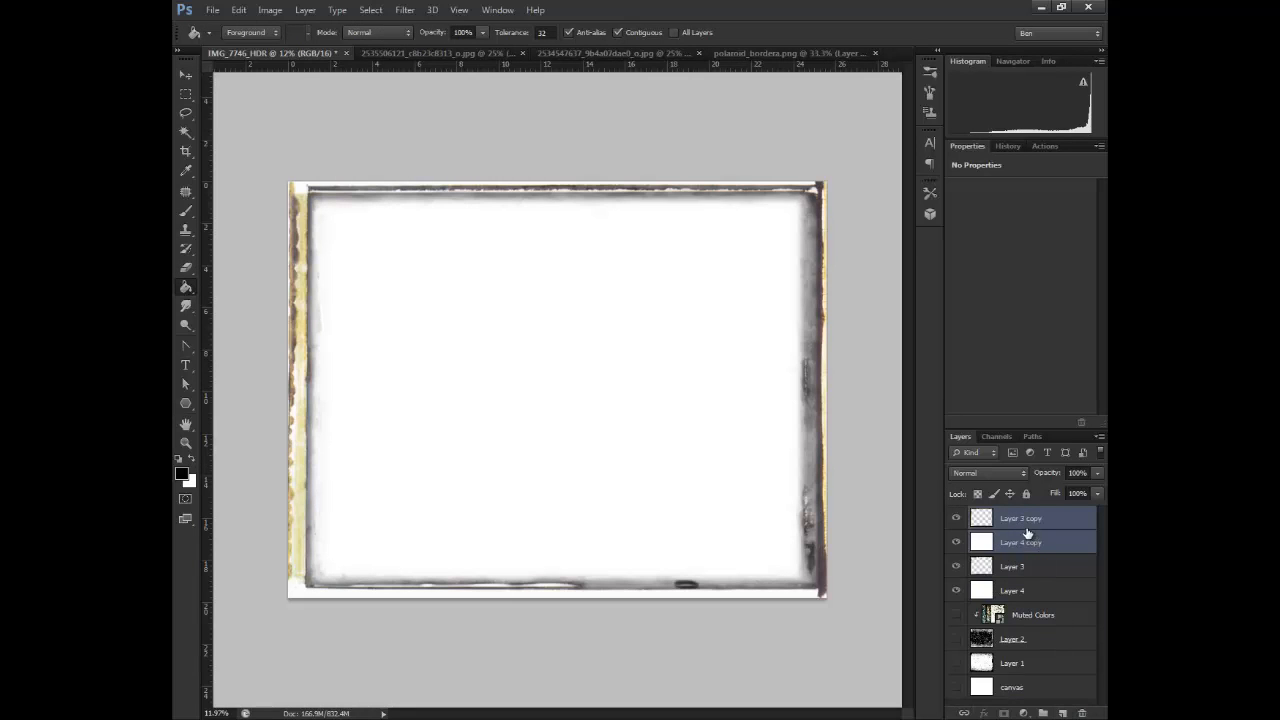
pyautogui.hotkey('ctrl', 'e')
pyautogui.moveTo(1015, 568); pyautogui.dragTo(1082, 713)
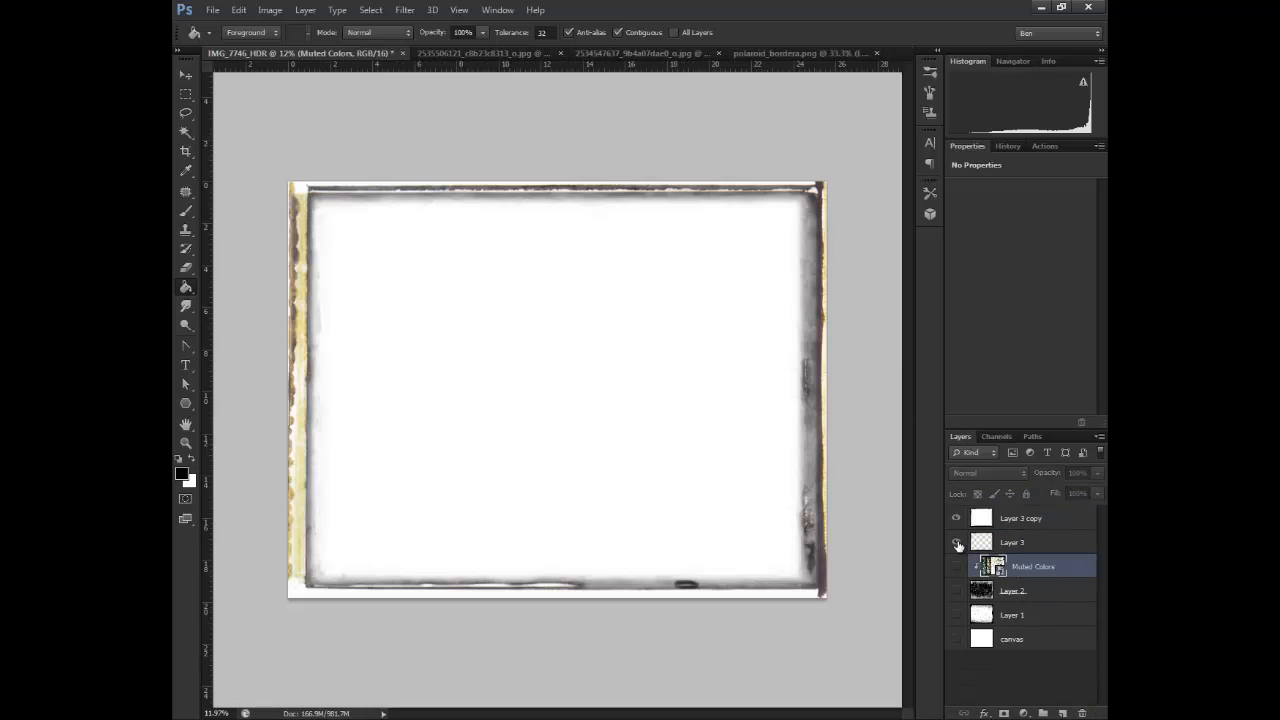
# Hide Layer 3 and desaturate the merged Layer 3 copy
pyautogui.click(803, 53)
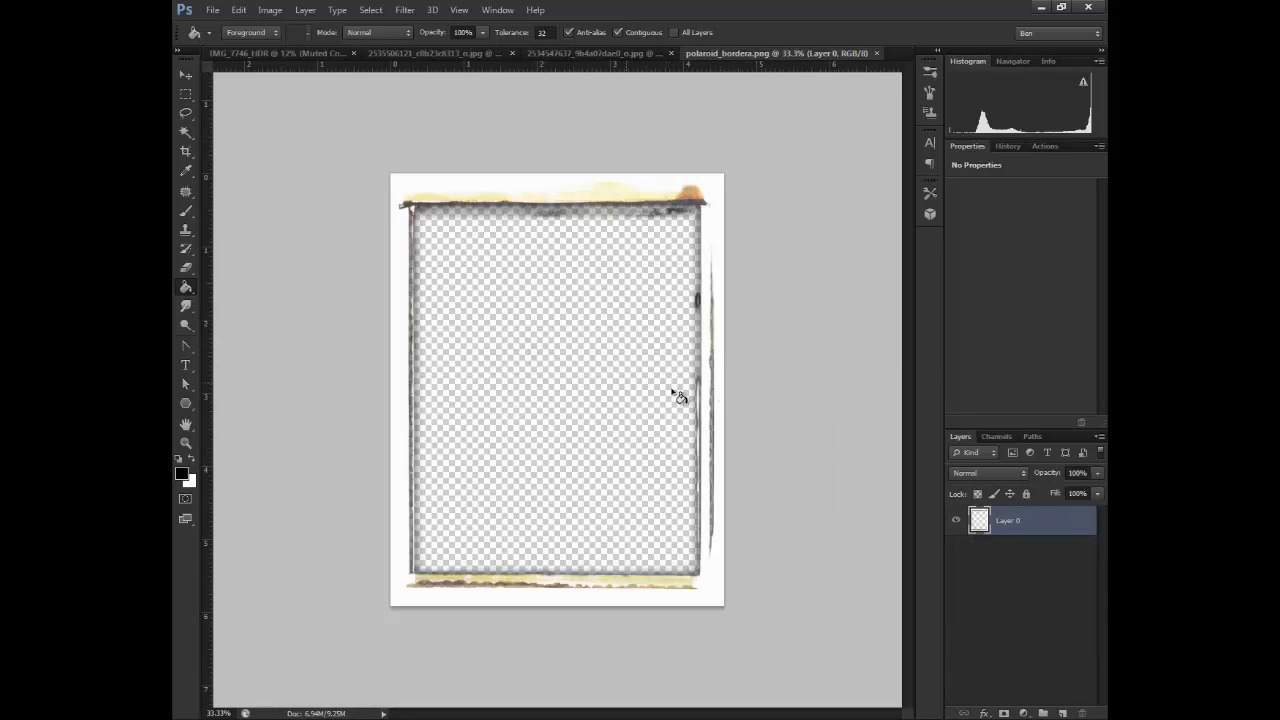
pyautogui.click(321, 48)
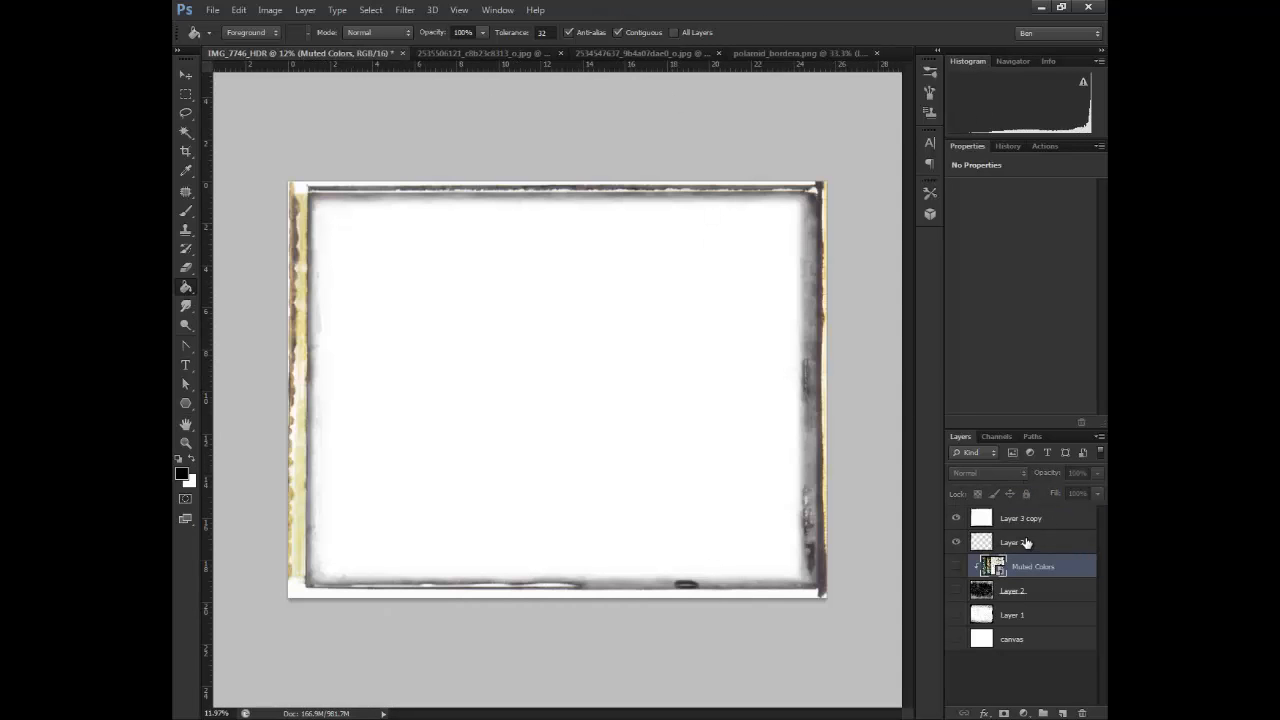
pyautogui.click(1026, 542)
pyautogui.click(956, 542)
pyautogui.click(1036, 519)
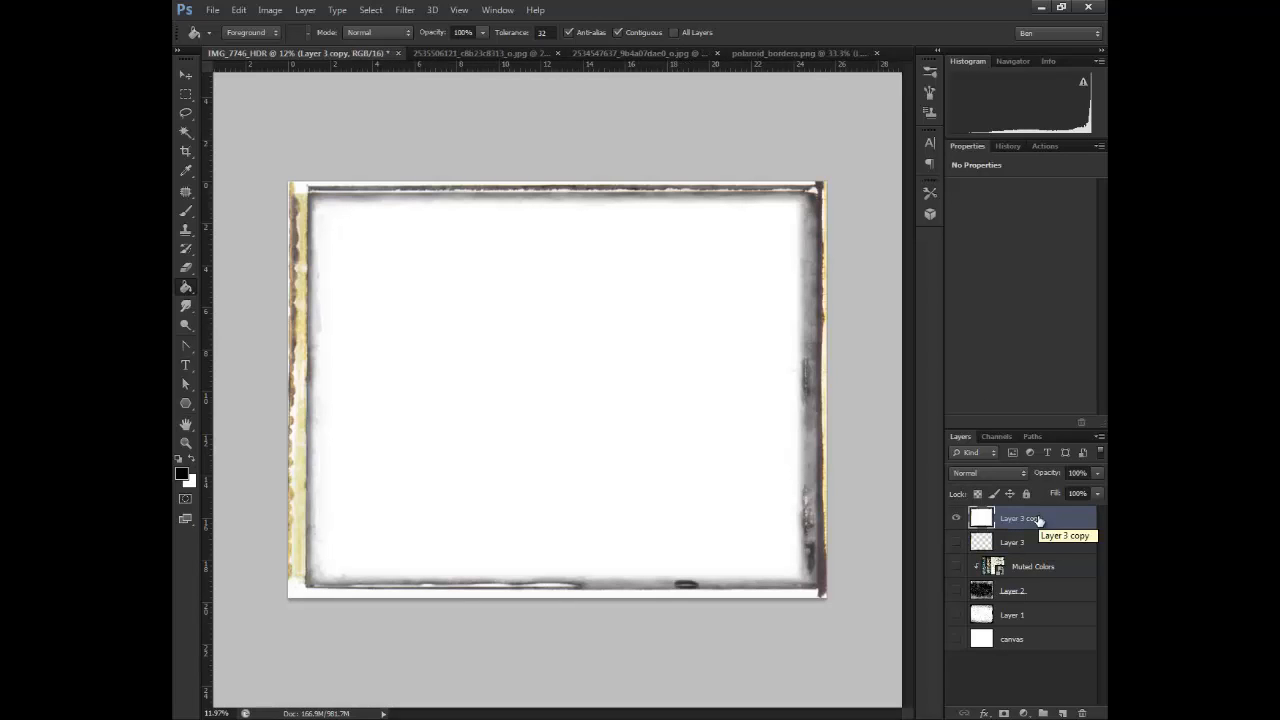
pyautogui.click(270, 10)
pyautogui.moveTo(300, 47)
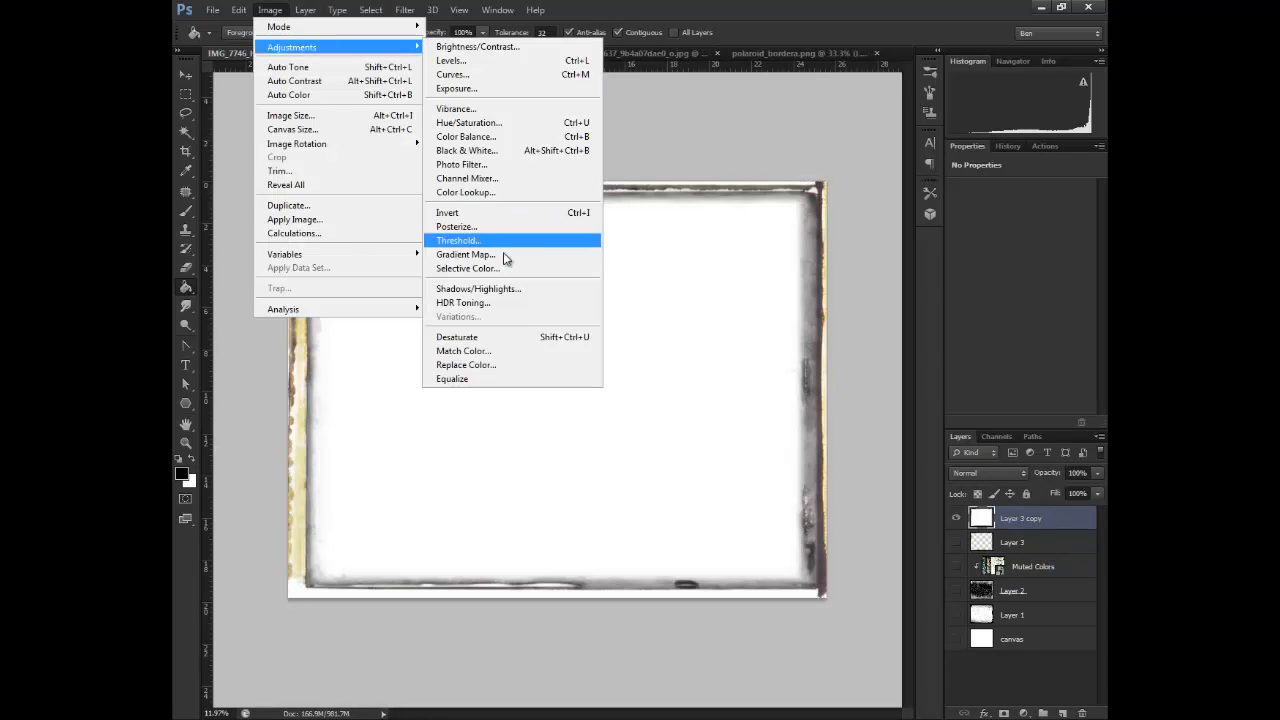
pyautogui.click(499, 336)
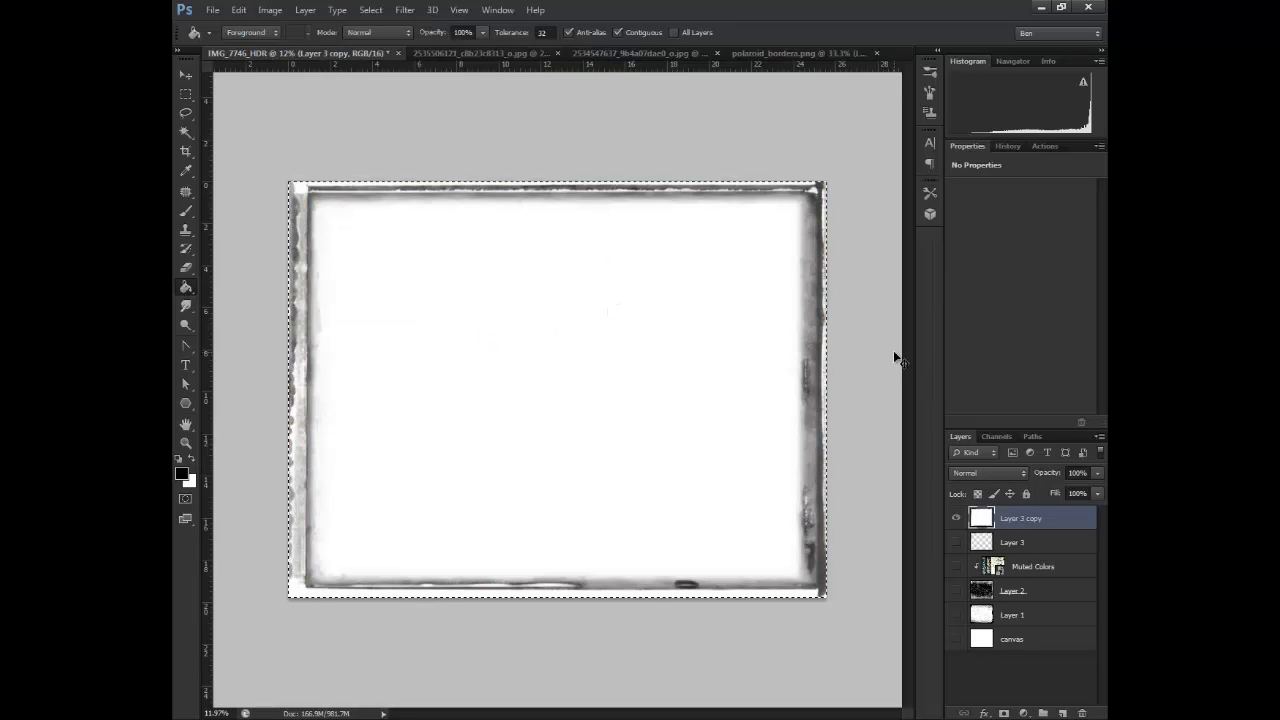
# Transfer the desaturated frame image from Layer 3 copy into a new alpha channel and delete that layer
pyautogui.press('Delete')
pyautogui.moveTo(1043, 523); pyautogui.dragTo(1084, 713)
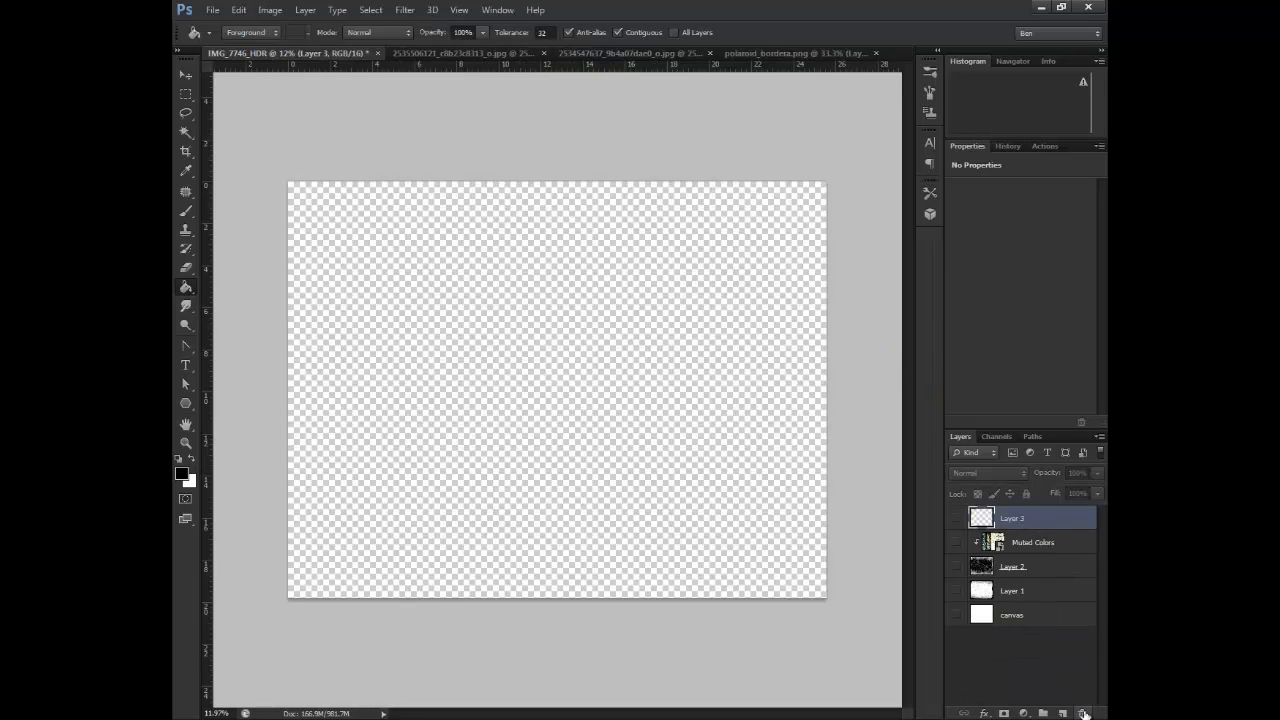
pyautogui.click(996, 436)
pyautogui.click(1099, 436)
pyautogui.click(1050, 448)
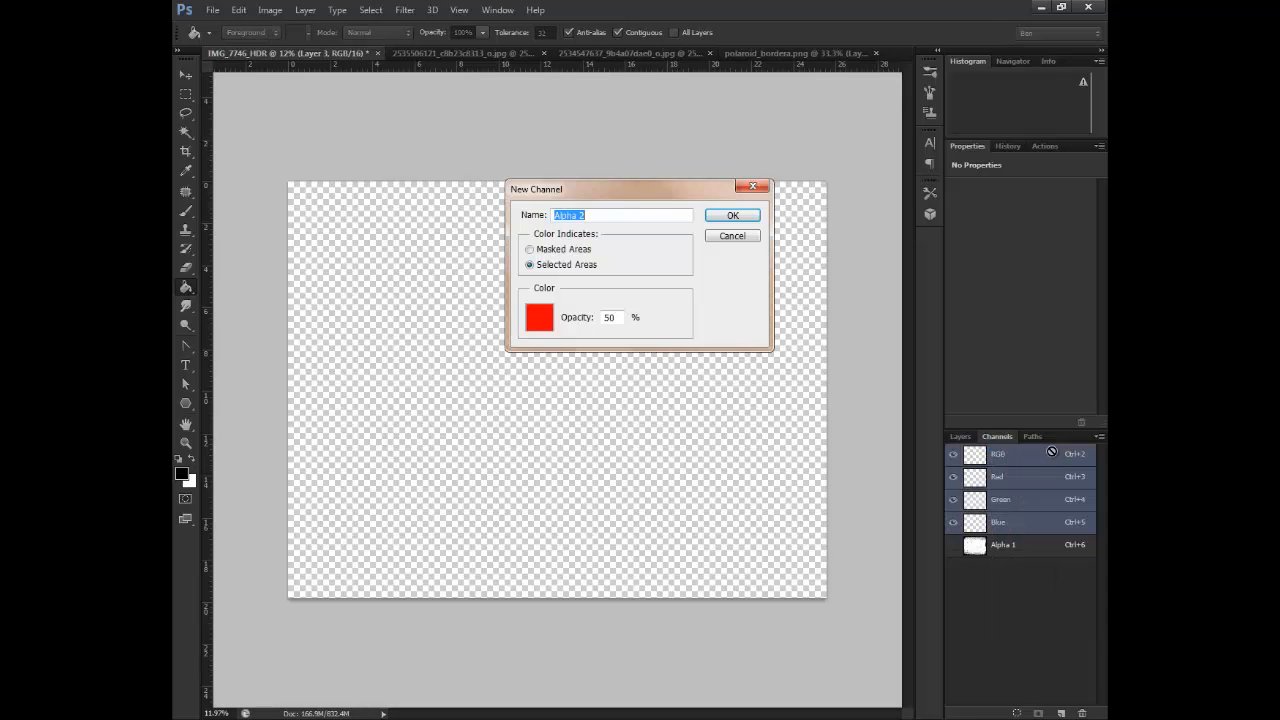
pyautogui.click(732, 215)
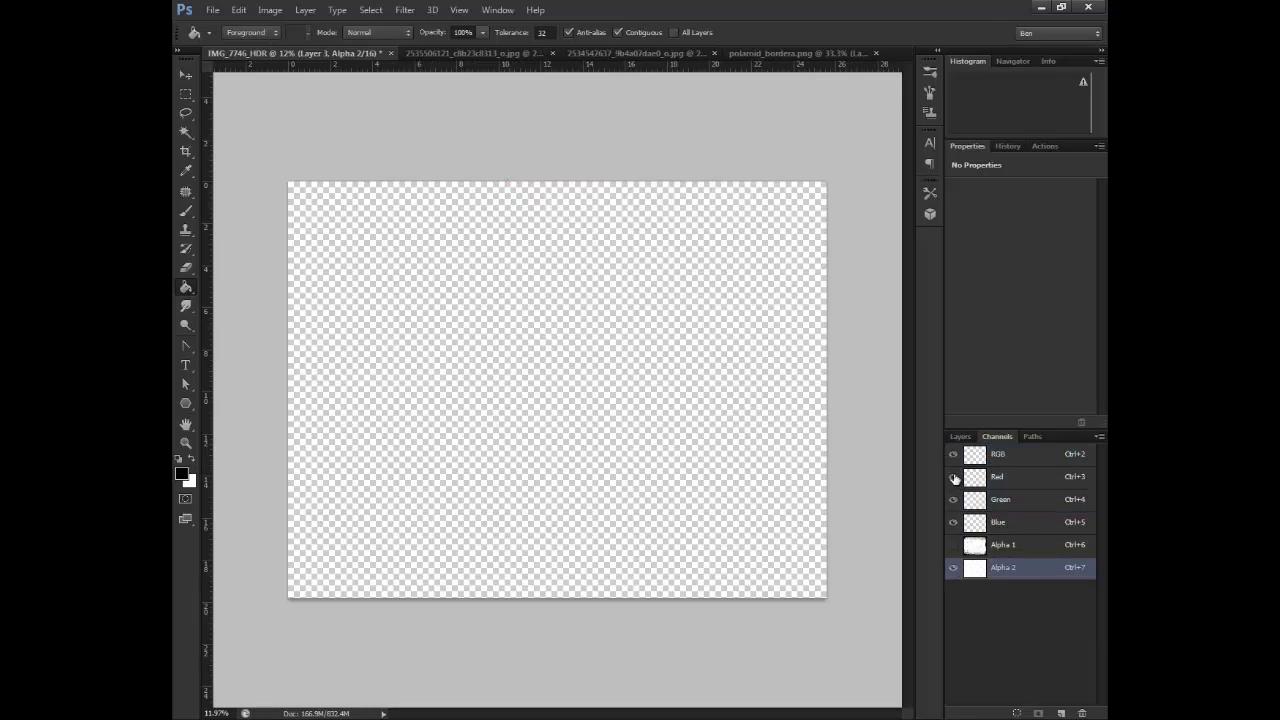
pyautogui.click(977, 577)
pyautogui.hotkey('ctrl', 'v')
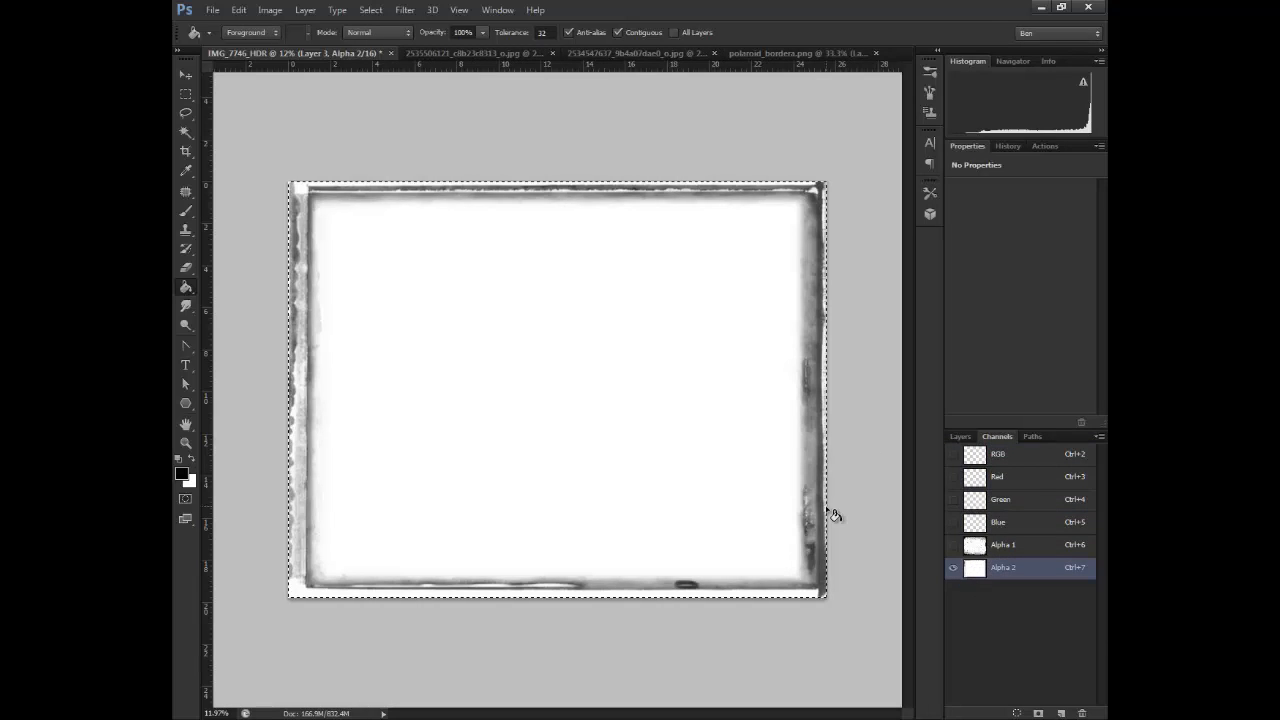
# Load the new alpha channel as a selection, fill it with black on a new layer and deselect
pyautogui.keyDown('ctrl'); pyautogui.click(976, 570); pyautogui.keyUp('ctrl')
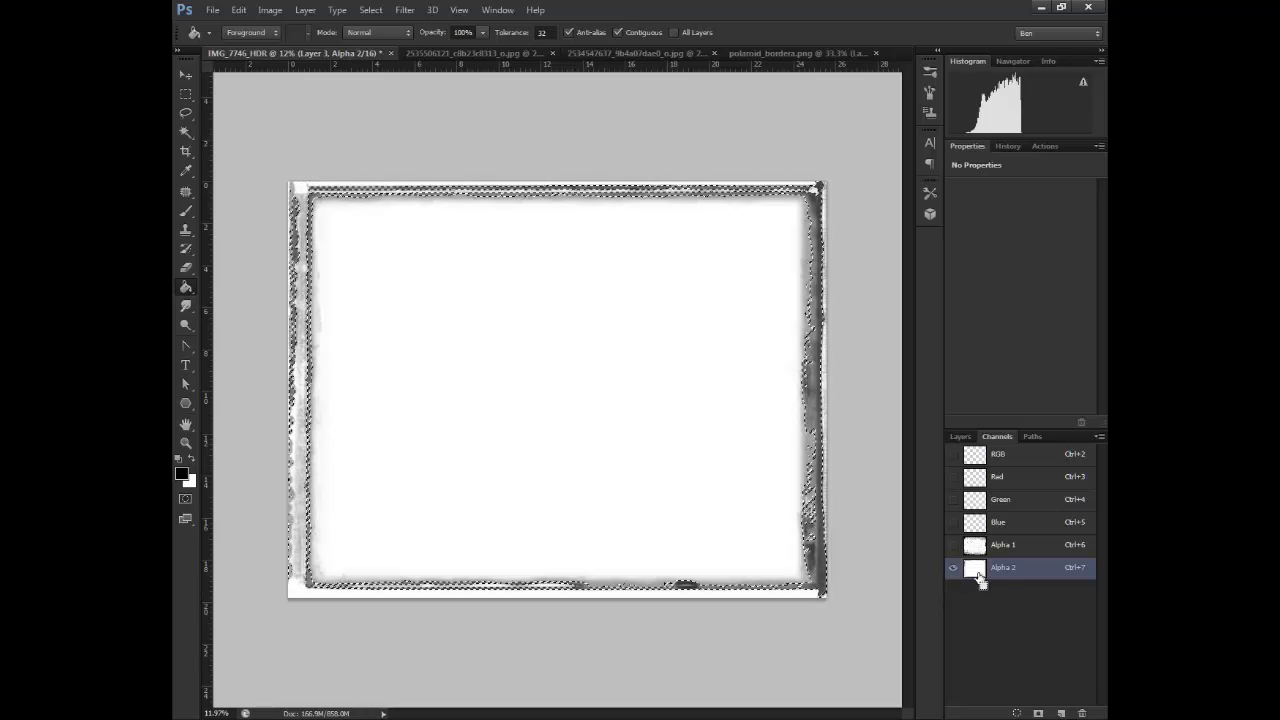
pyautogui.click(960, 436)
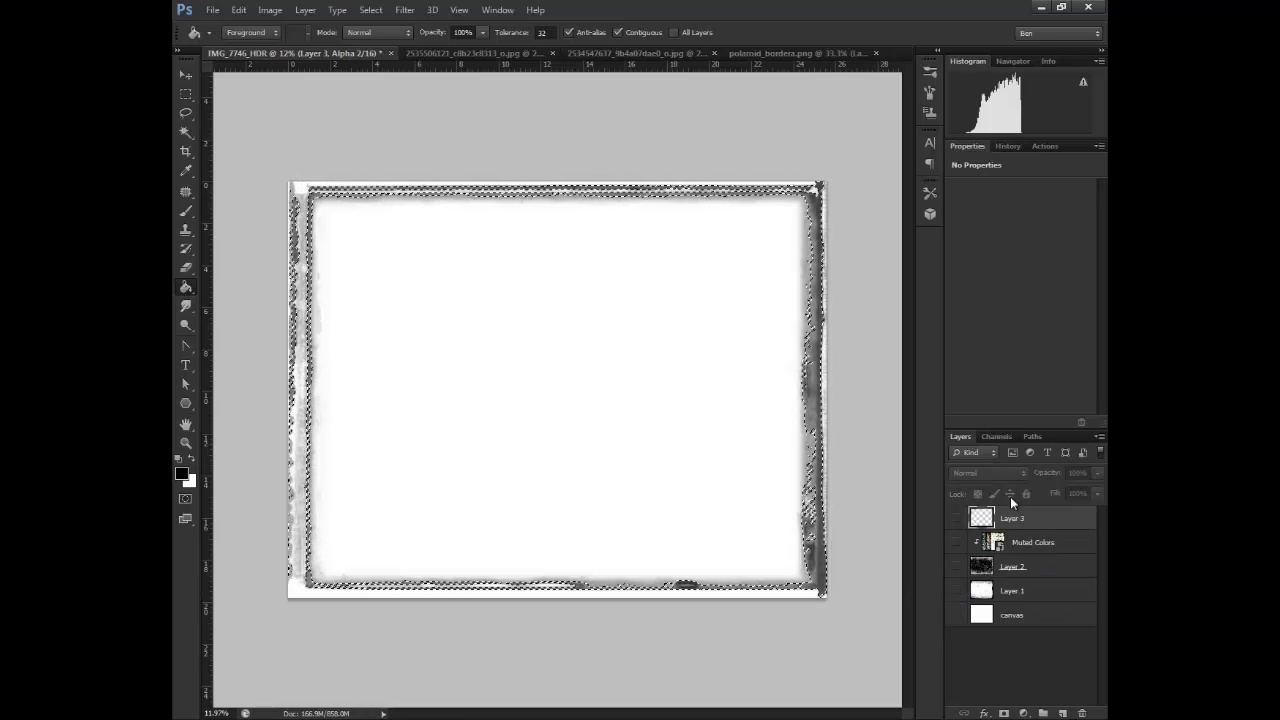
pyautogui.click(1061, 713)
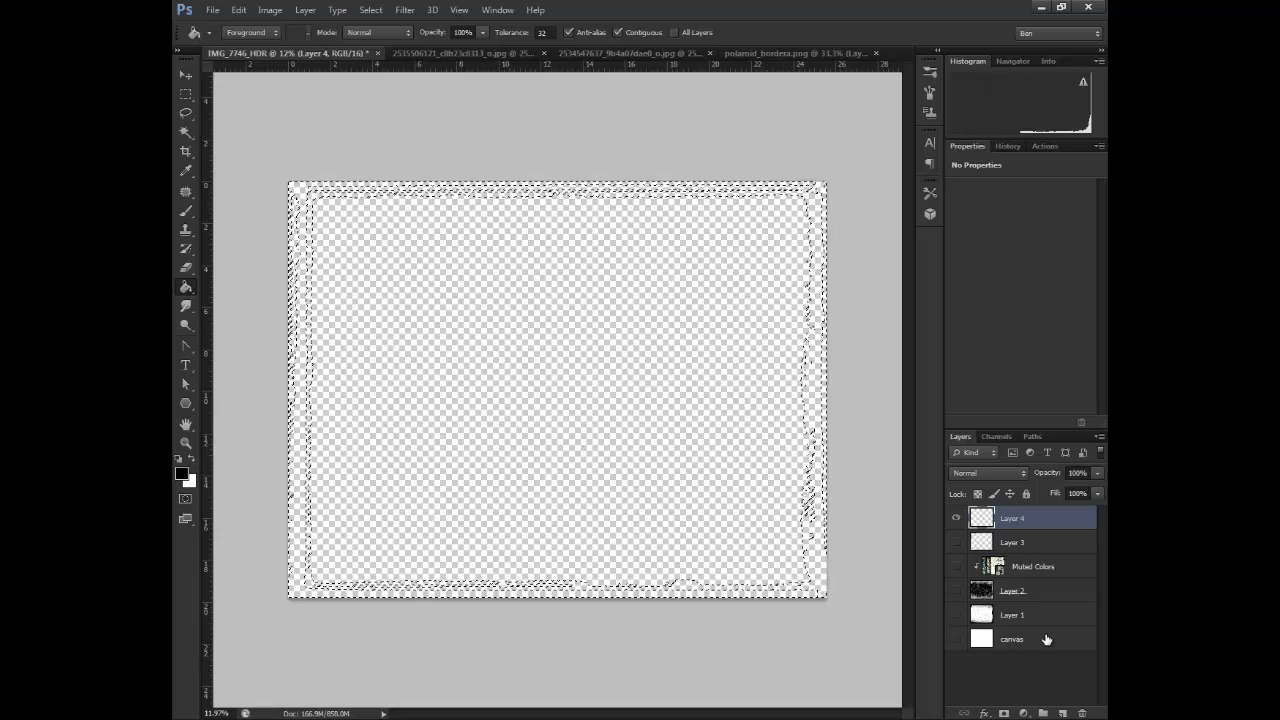
pyautogui.click(998, 437)
pyautogui.click(962, 437)
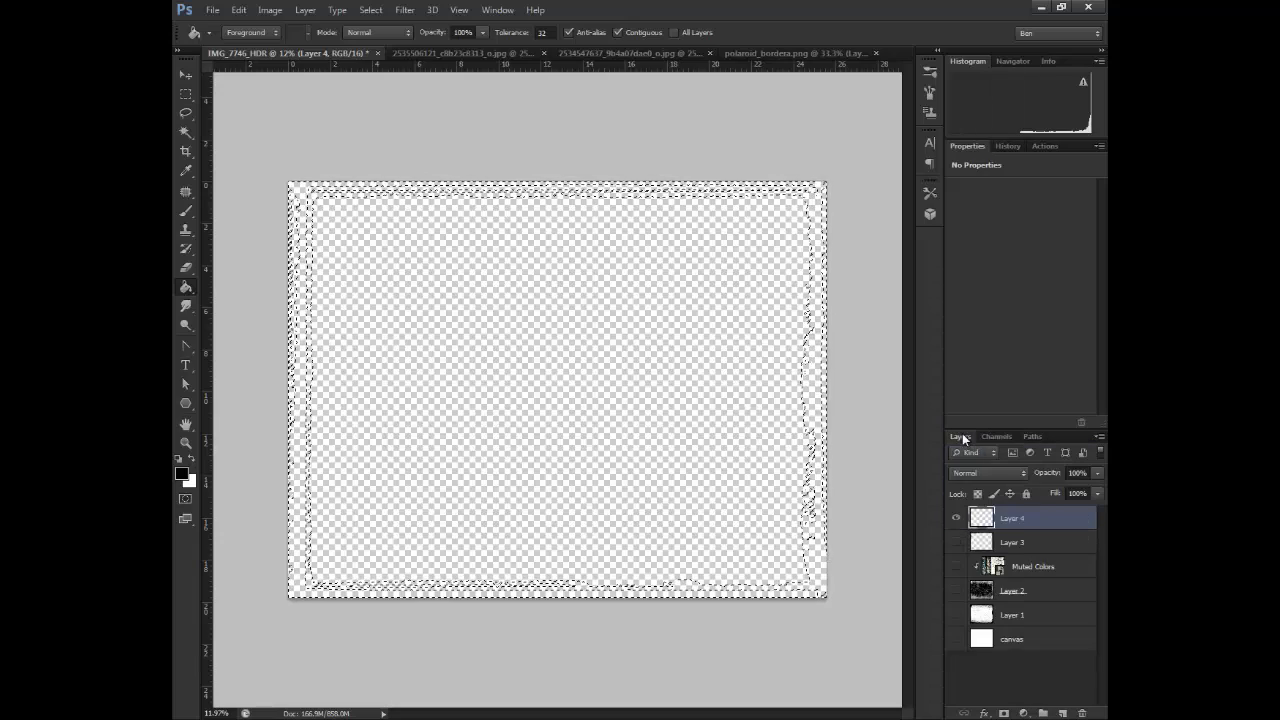
pyautogui.click(433, 373)
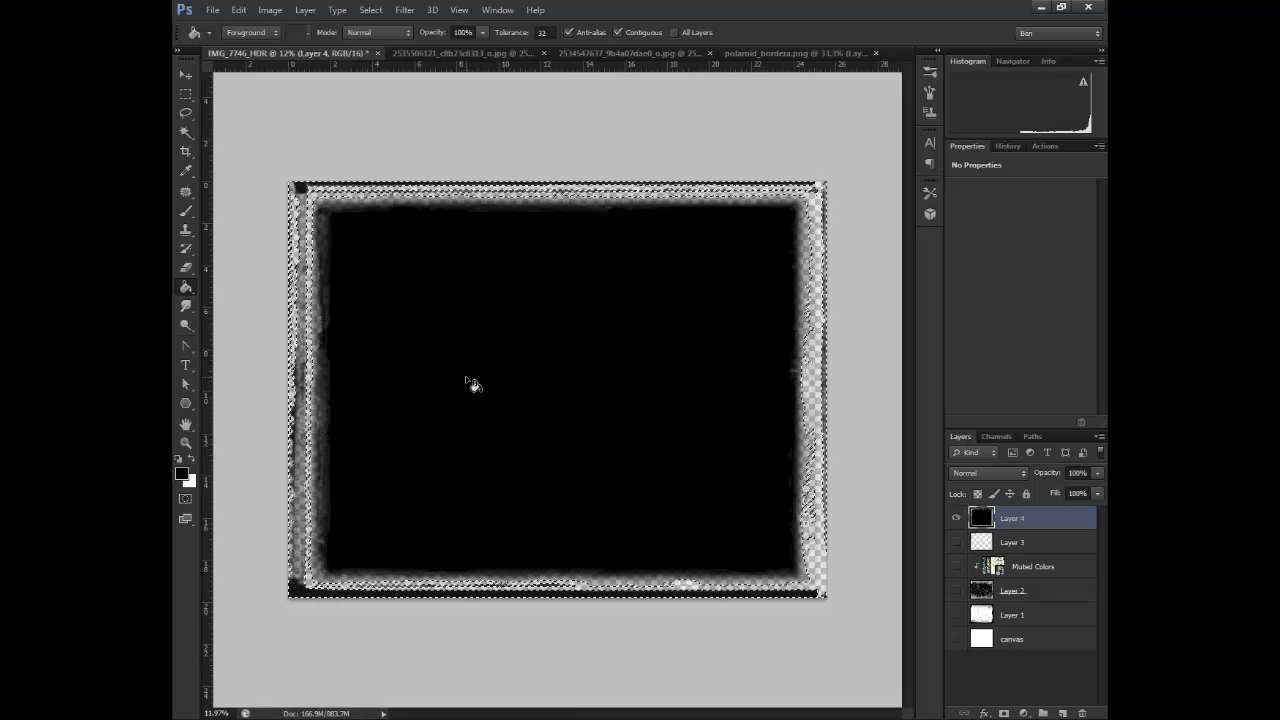
pyautogui.hotkey('ctrl', 'd')
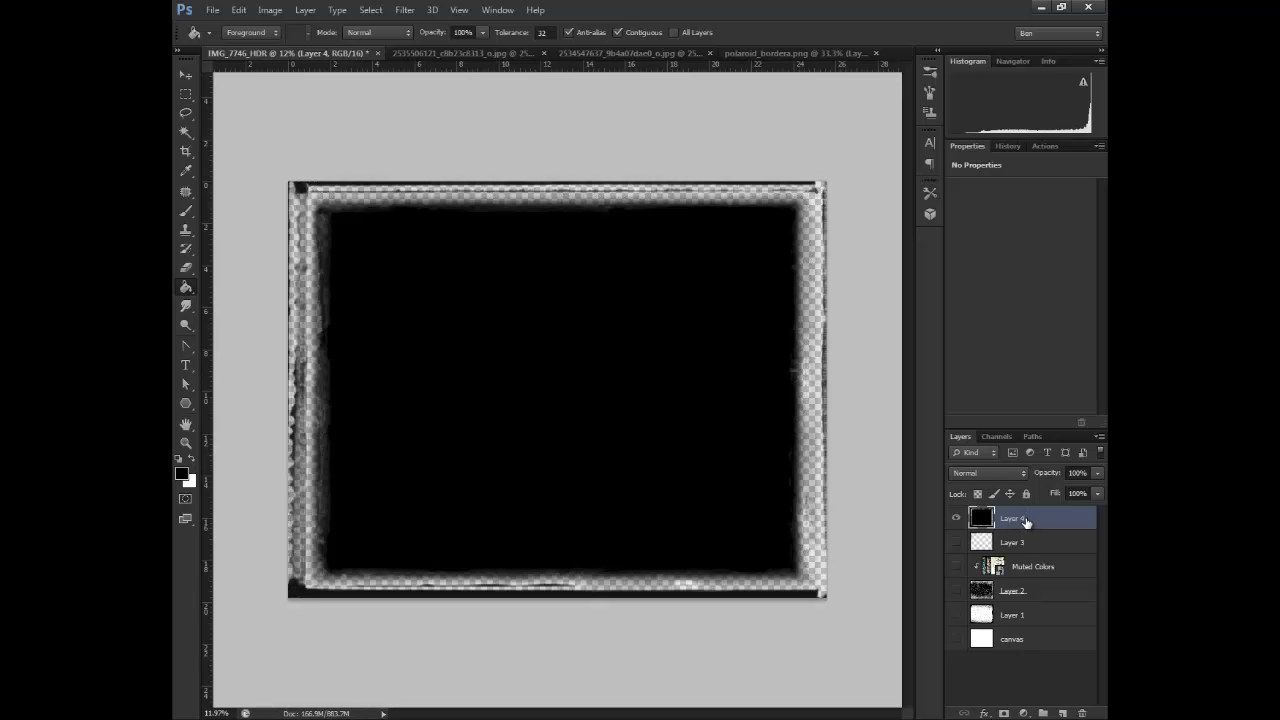
# Move Layer 4 below Layer 2 and Layer 1 below canvas, and show Layer 4, Layer 2 and Muted Colors
pyautogui.moveTo(1025, 521); pyautogui.dragTo(1028, 657)
pyautogui.click(955, 591)
pyautogui.click(957, 567)
pyautogui.click(957, 591)
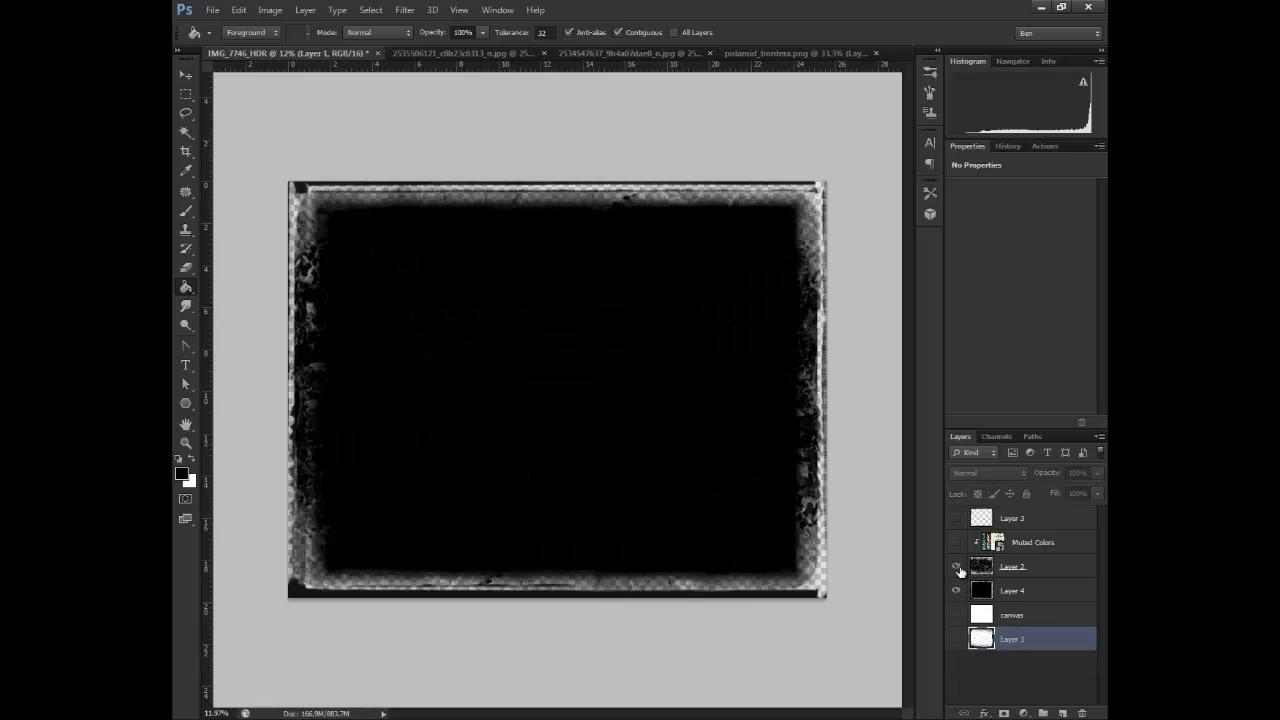
pyautogui.click(956, 542)
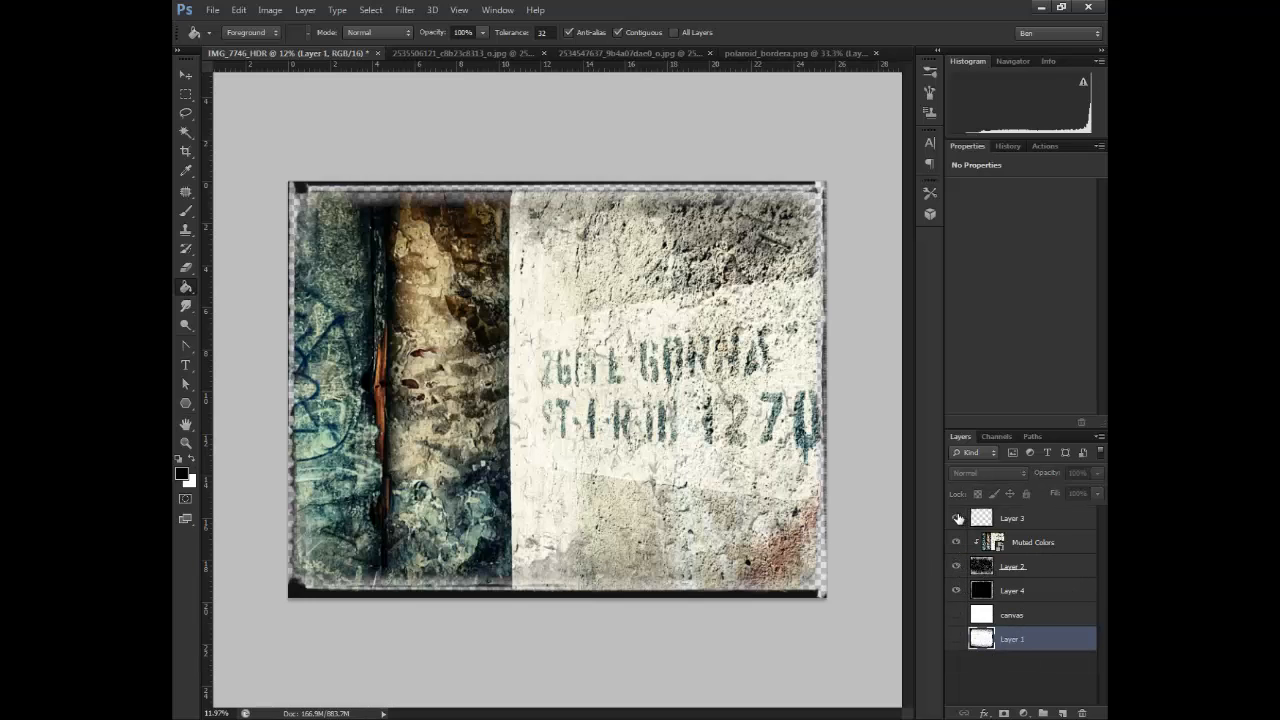
# Show Layer 3 with its blend mode set to Overlay, and show the canvas layer as the background
pyautogui.click(1038, 520)
pyautogui.click(1004, 472)
pyautogui.click(995, 270)
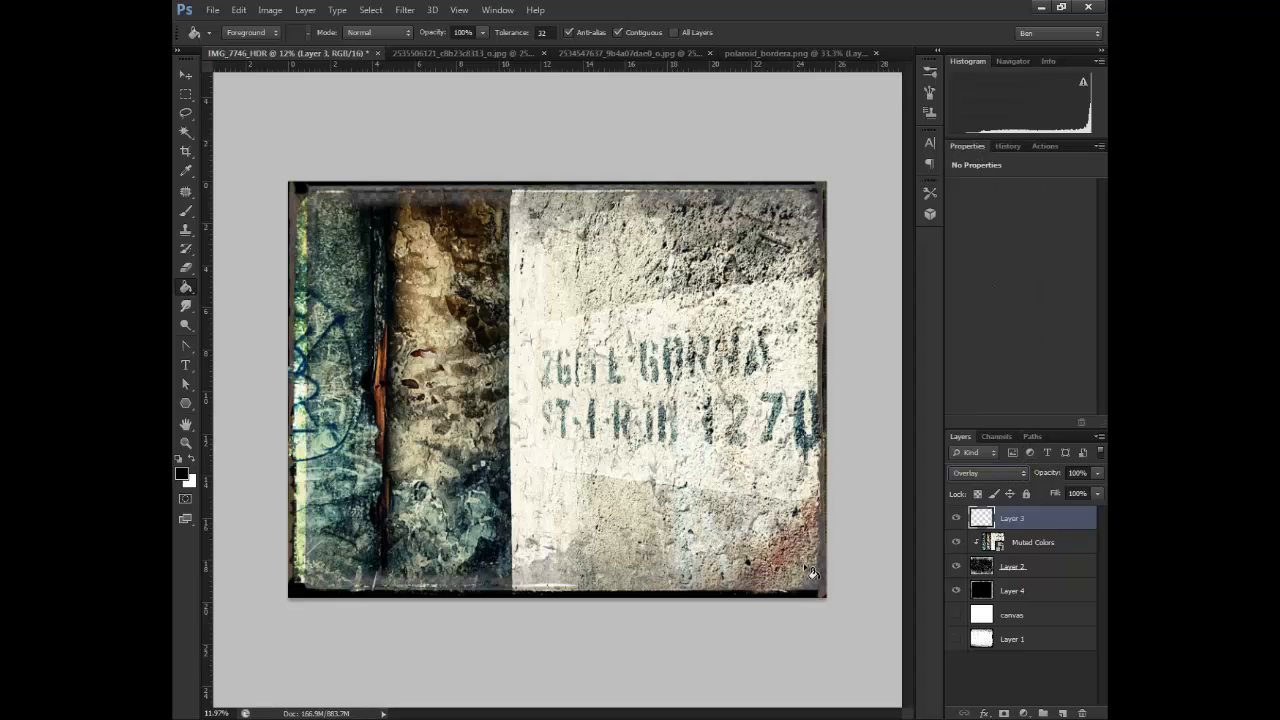
pyautogui.click(960, 616)
pyautogui.click(955, 615)
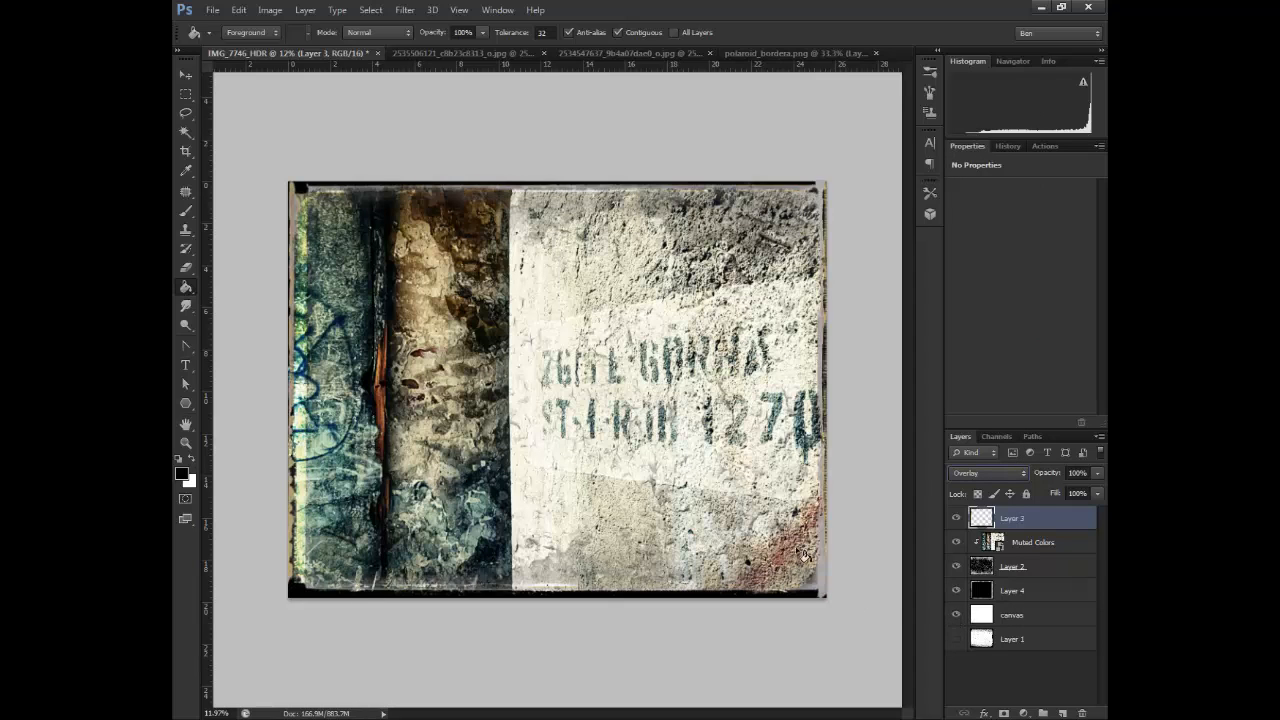
# Show Layer 1 and move it above the canvas layer
pyautogui.click(186, 443)
pyautogui.moveTo(780, 561)
pyautogui.mouseDown()
pyautogui.moveTo(846, 592)
pyautogui.moveTo(778, 567)
pyautogui.mouseUp()
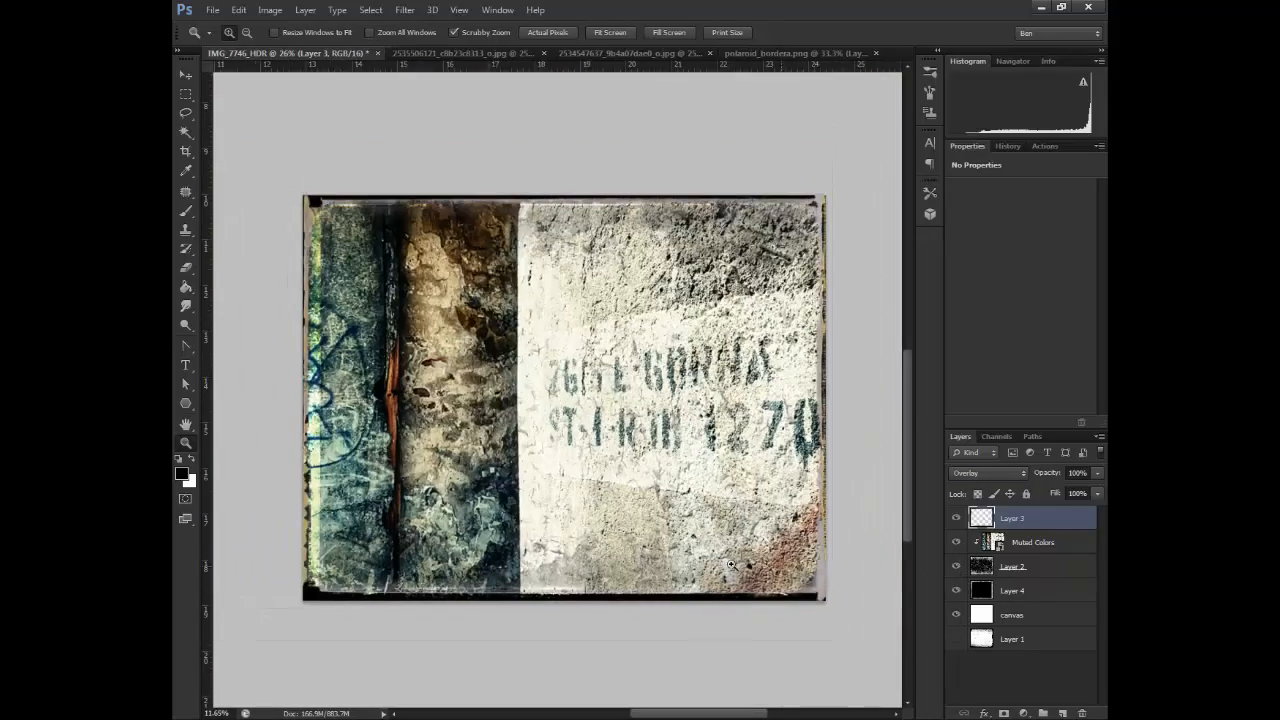
pyautogui.click(957, 639)
pyautogui.moveTo(1028, 641); pyautogui.dragTo(1030, 612)
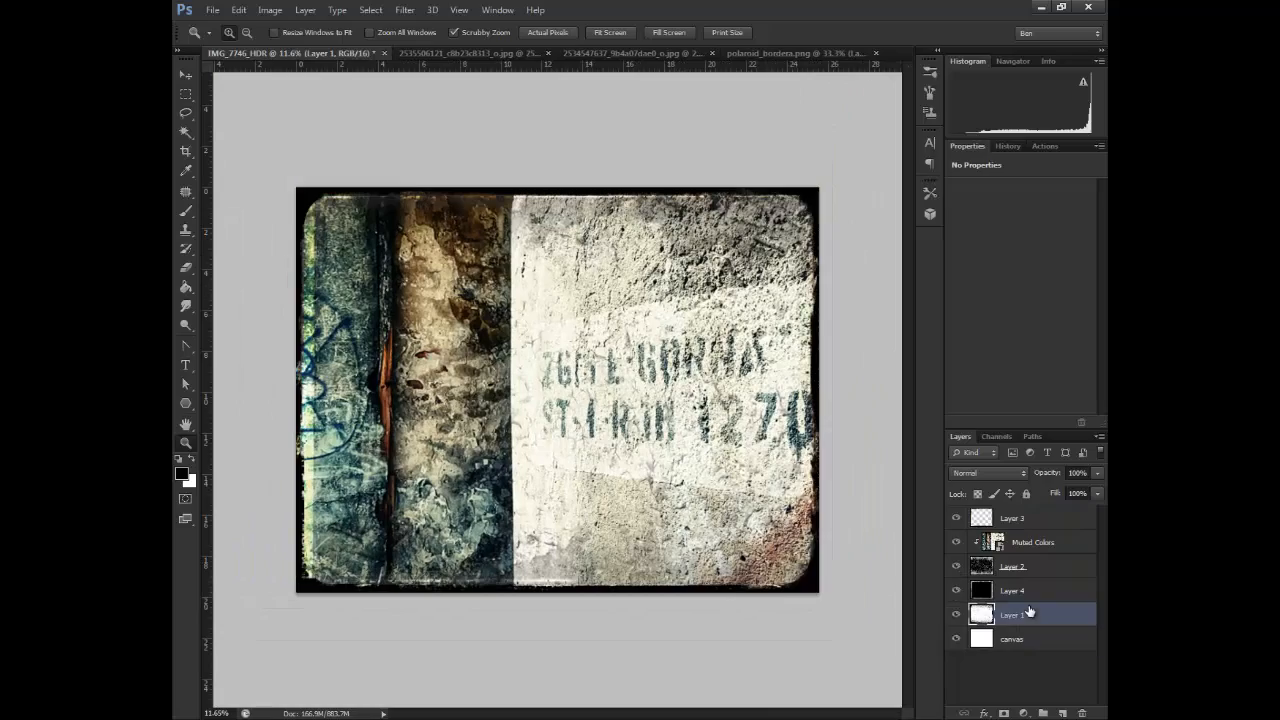
# Examine the border along the photo's edges up close, comparing it with Layer 3 hidden and shown
pyautogui.moveTo(337, 388); pyautogui.dragTo(318, 536)
pyautogui.click(957, 519)
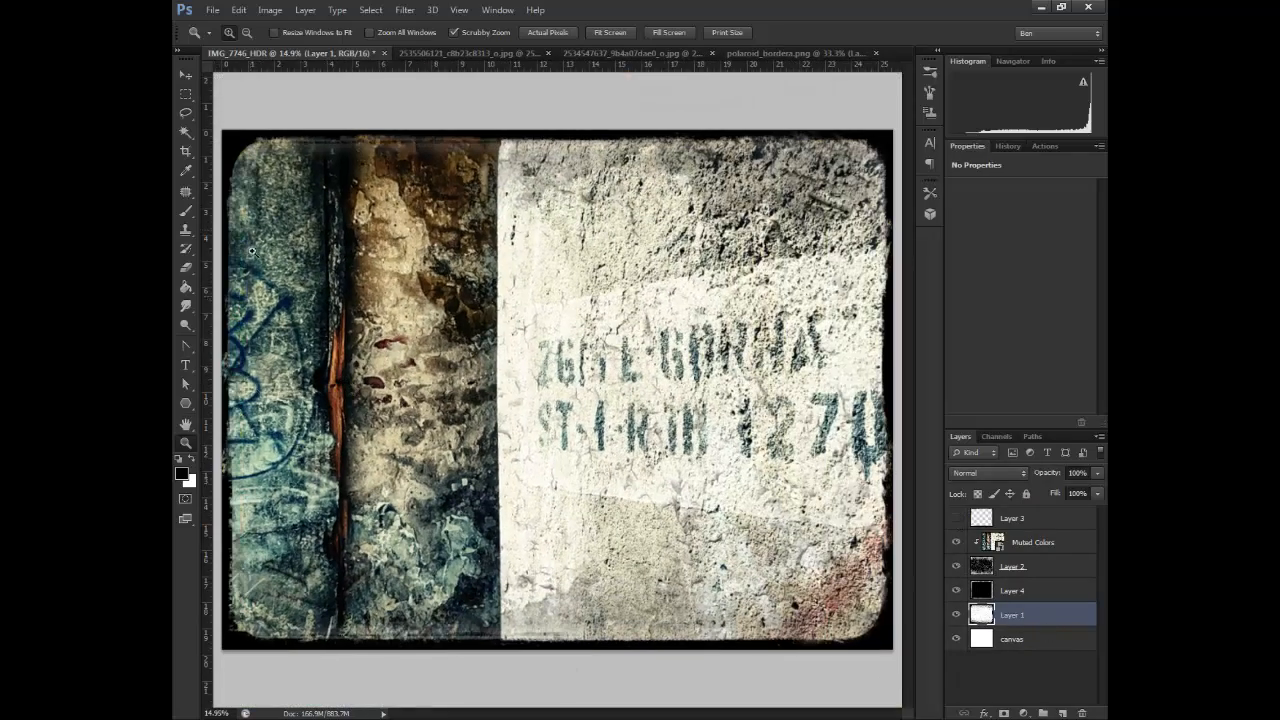
pyautogui.moveTo(369, 637); pyautogui.dragTo(616, 659)
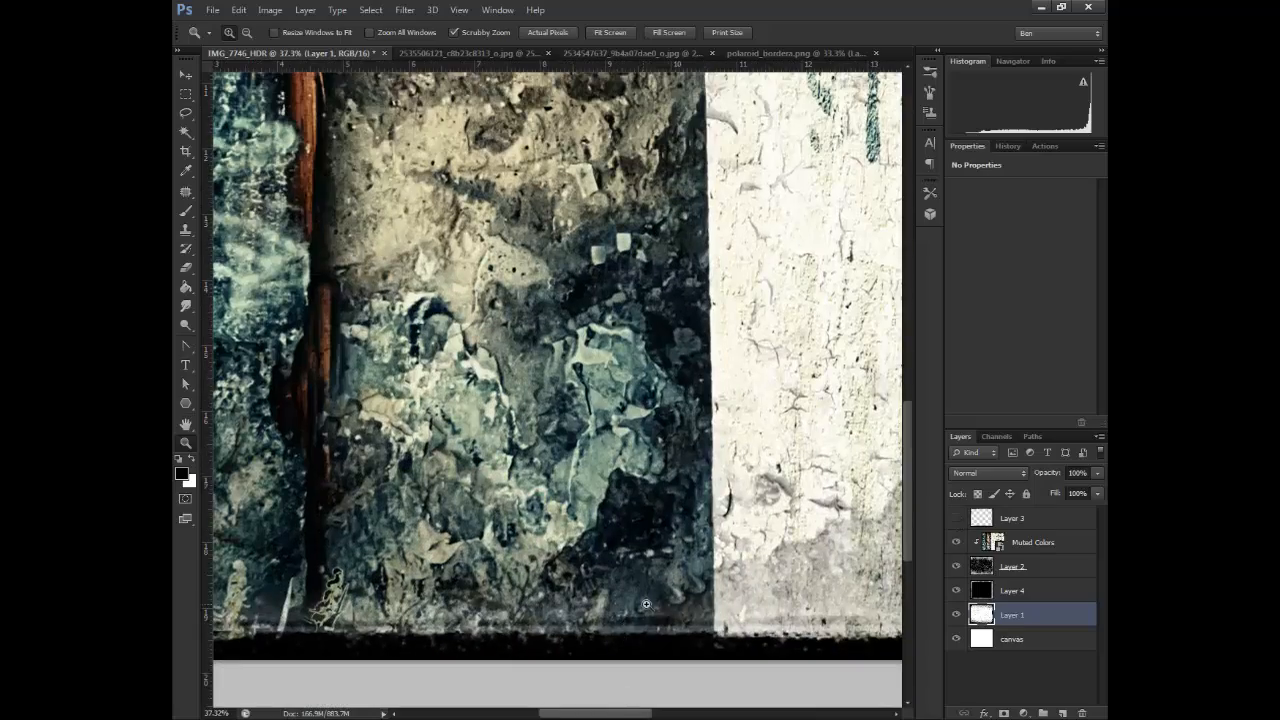
pyautogui.moveTo(646, 604); pyautogui.dragTo(665, 404)
pyautogui.moveTo(567, 634); pyautogui.dragTo(603, 634)
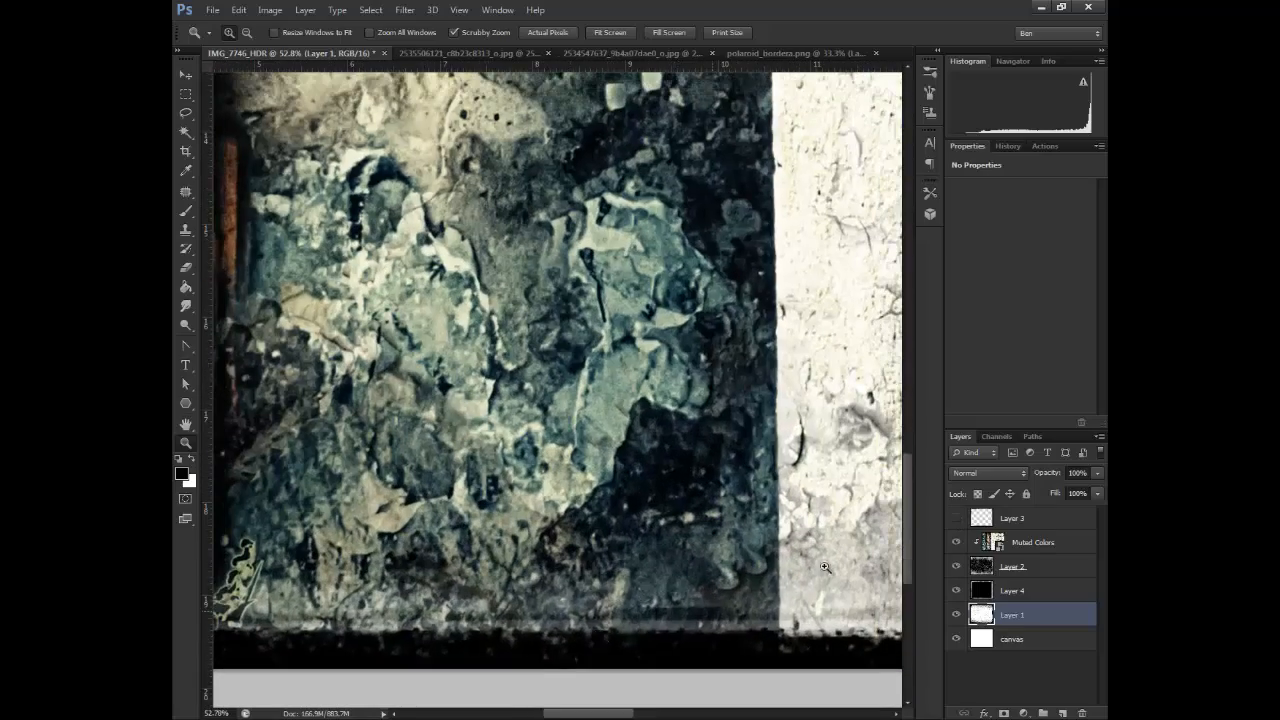
pyautogui.moveTo(684, 622); pyautogui.dragTo(612, 632)
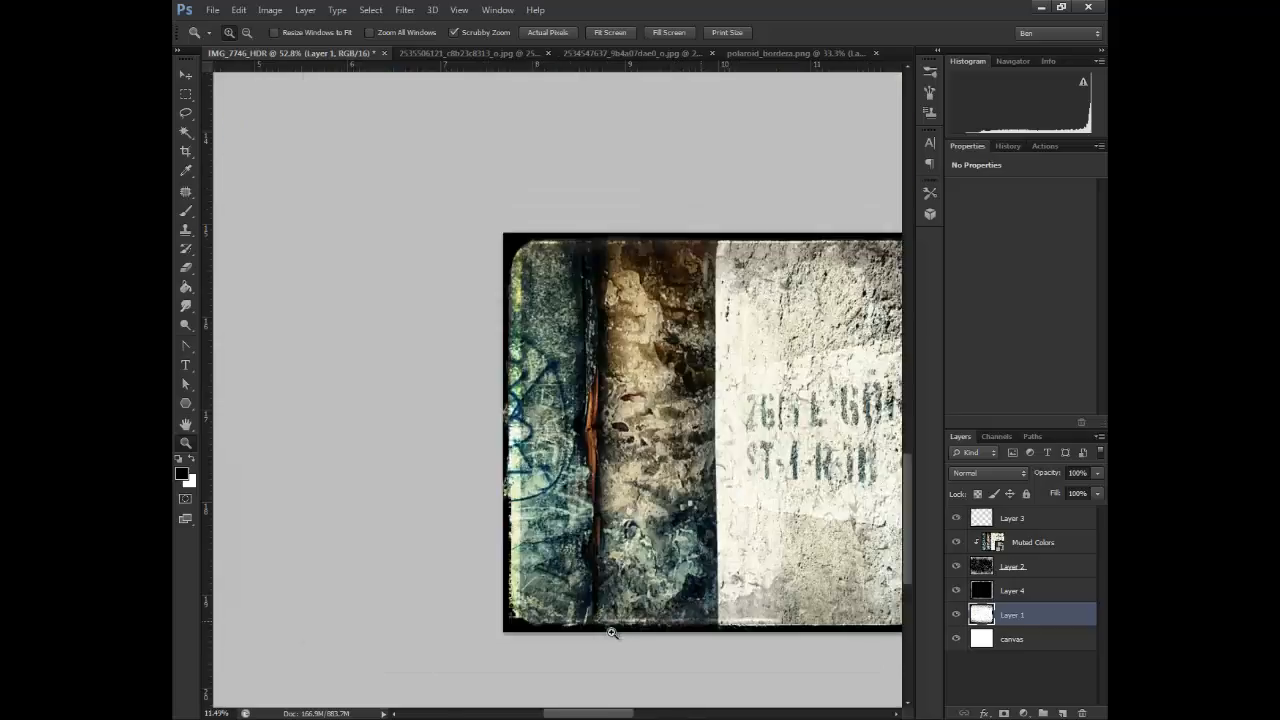
pyautogui.hotkey('ctrl', '0')
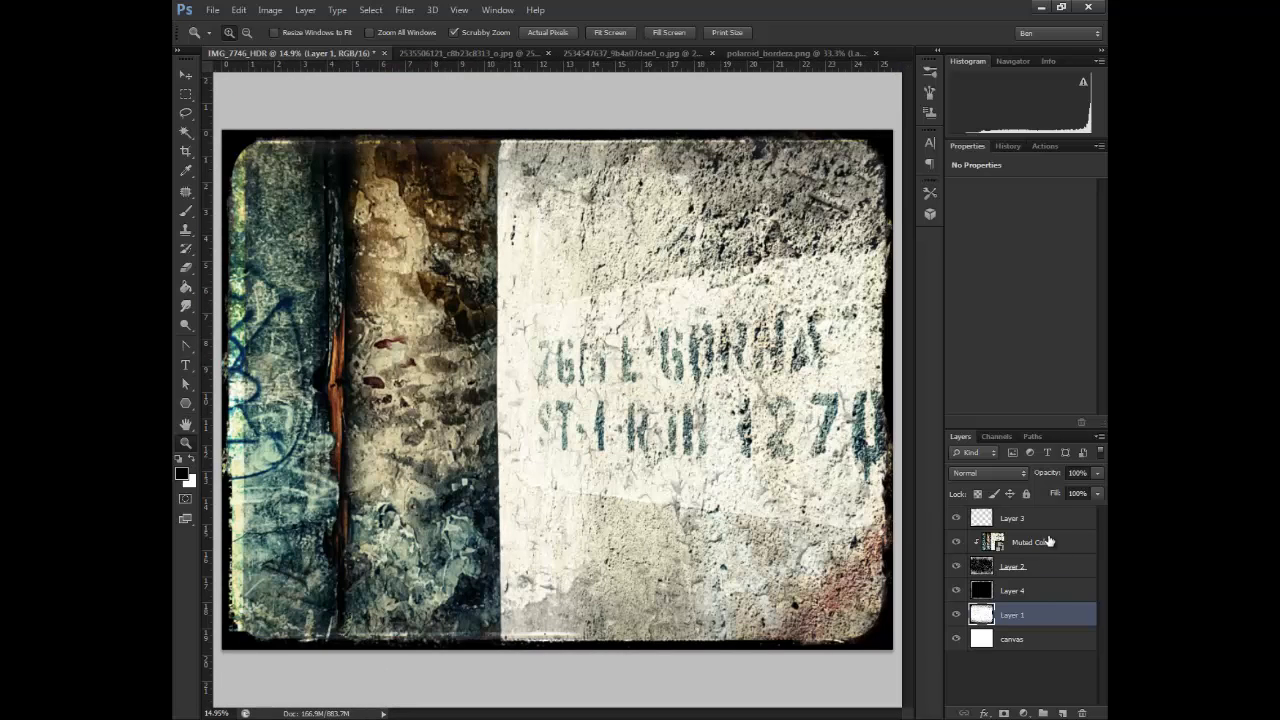
pyautogui.click(1048, 541)
pyautogui.click(765, 56)
pyautogui.click(562, 56)
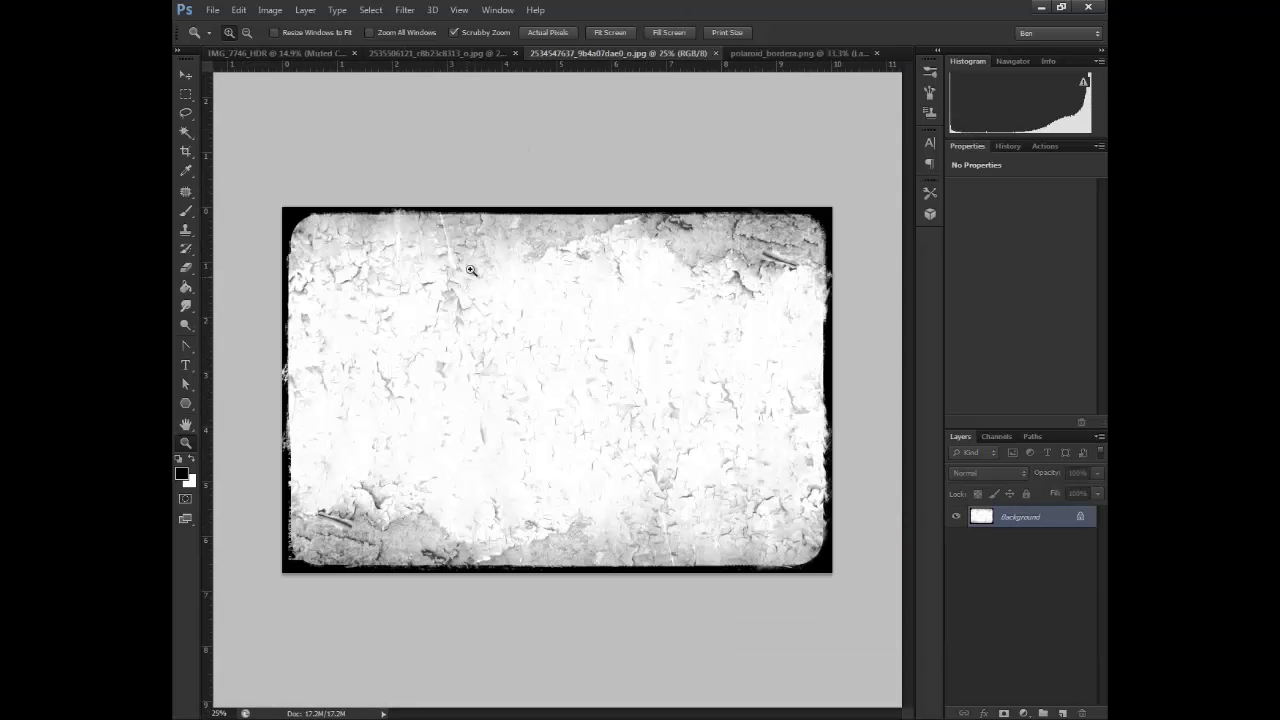
pyautogui.click(475, 56)
pyautogui.moveTo(484, 56); pyautogui.dragTo(490, 143)
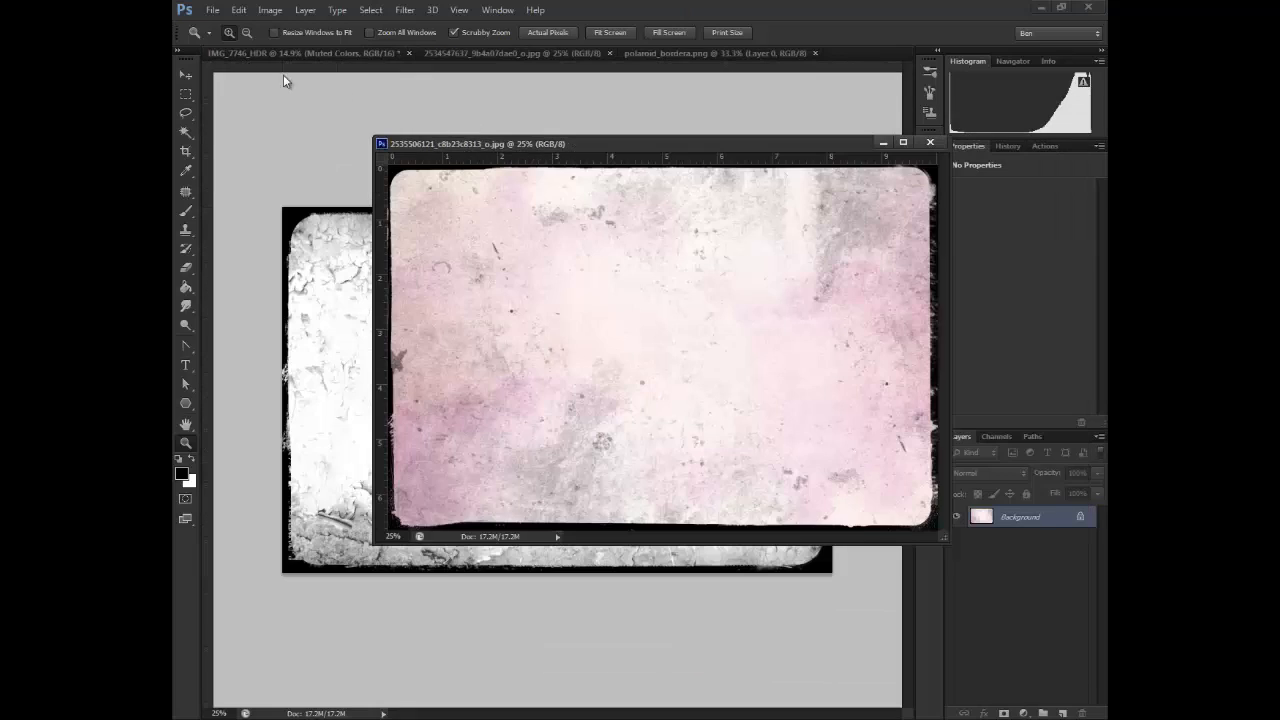
pyautogui.click(187, 75)
pyautogui.click(255, 53)
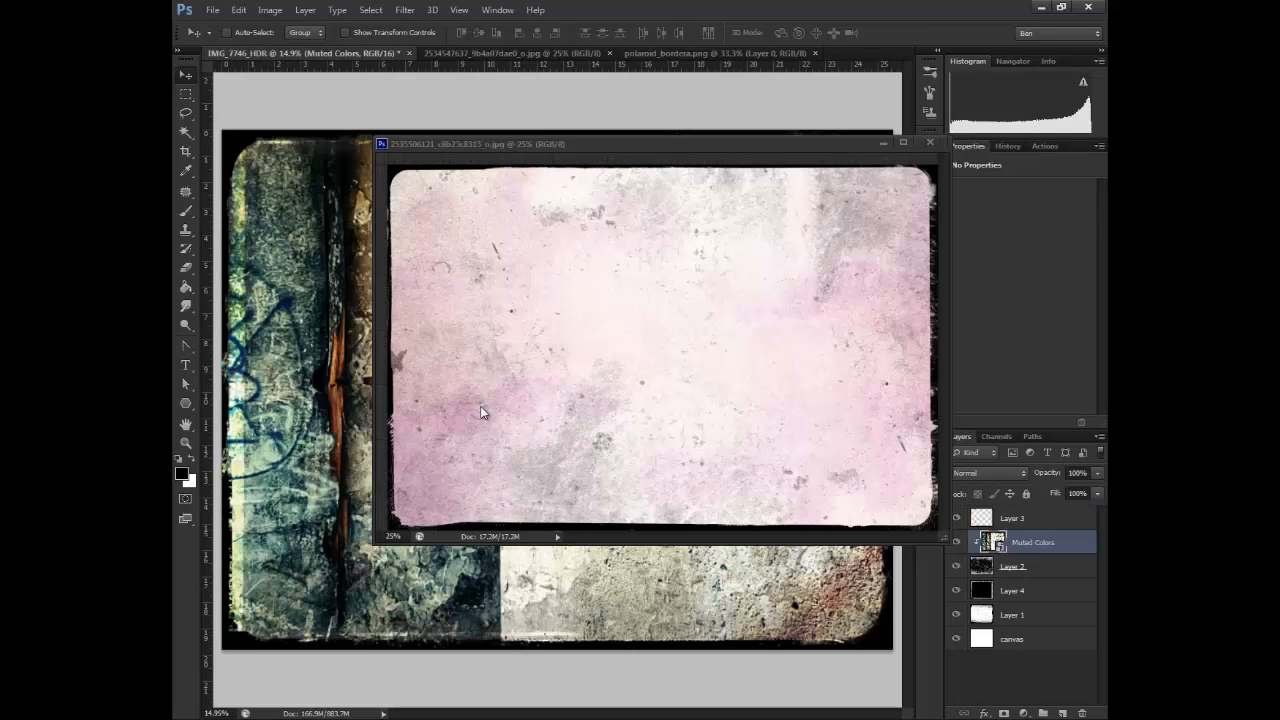
pyautogui.click(535, 335)
pyautogui.moveTo(535, 335); pyautogui.dragTo(406, 356)
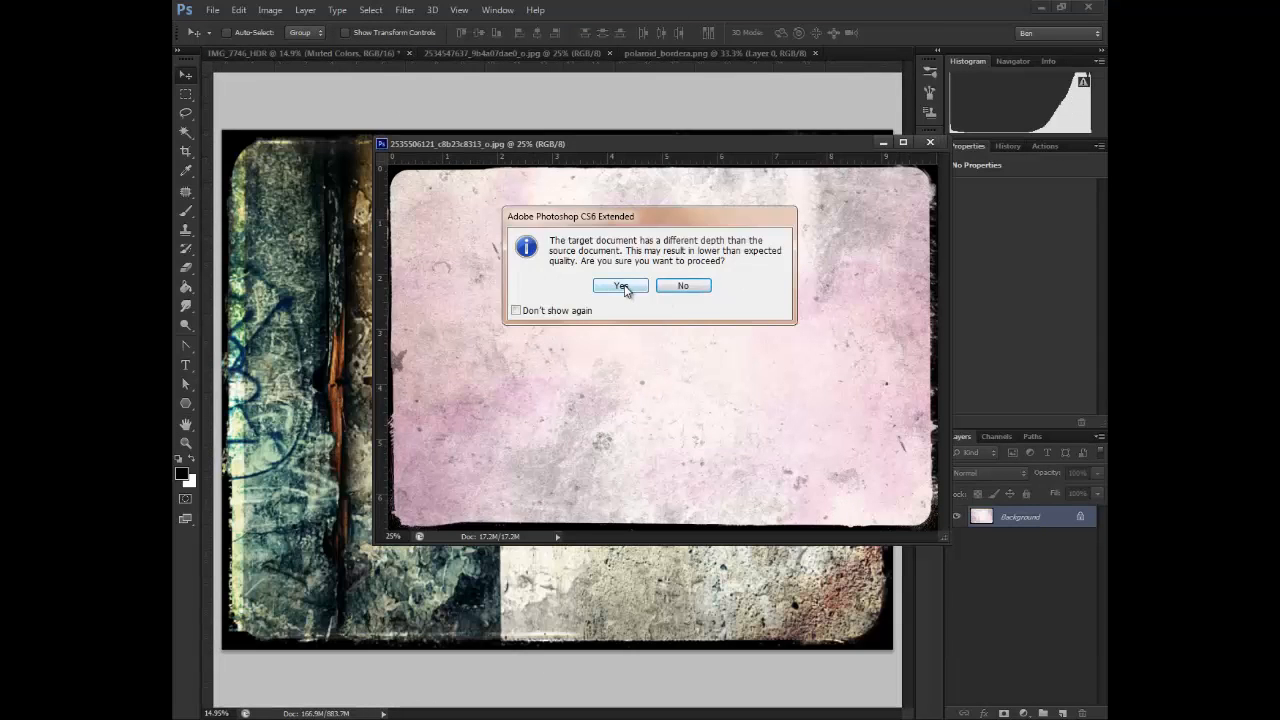
pyautogui.click(621, 287)
pyautogui.moveTo(830, 151); pyautogui.dragTo(847, 52)
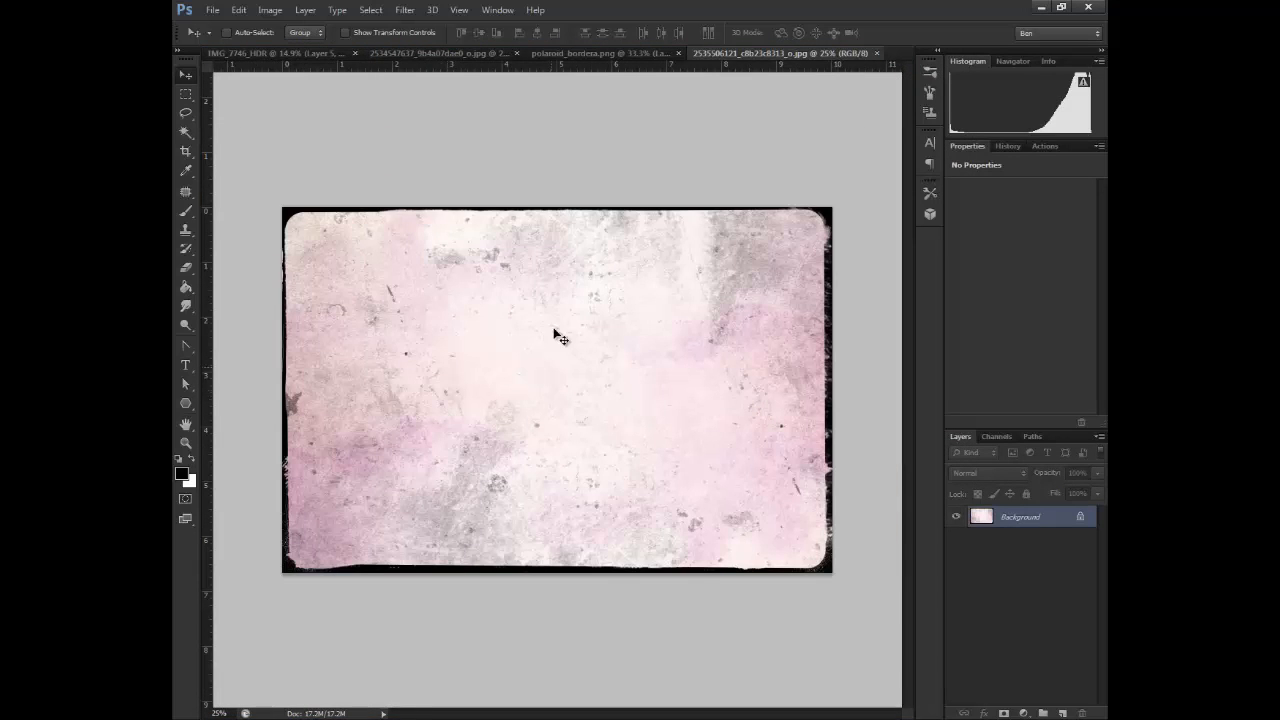
# Align the pink texture with the photo's upper-left corner and stretch it to cover the whole canvas
pyautogui.click(290, 52)
pyautogui.moveTo(419, 438); pyautogui.dragTo(398, 281)
pyautogui.hotkey('ctrl', 't')
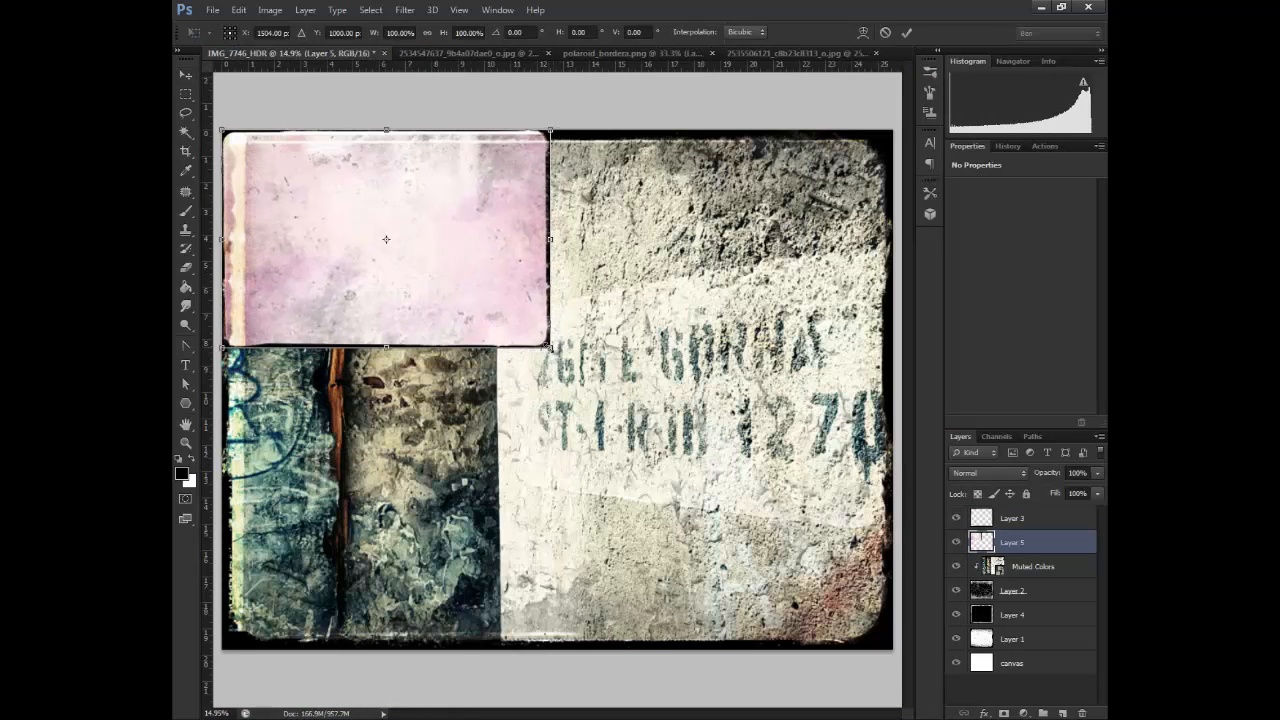
pyautogui.moveTo(548, 347); pyautogui.dragTo(852, 634)
pyautogui.moveTo(558, 577); pyautogui.dragTo(562, 648)
pyautogui.press('Return')
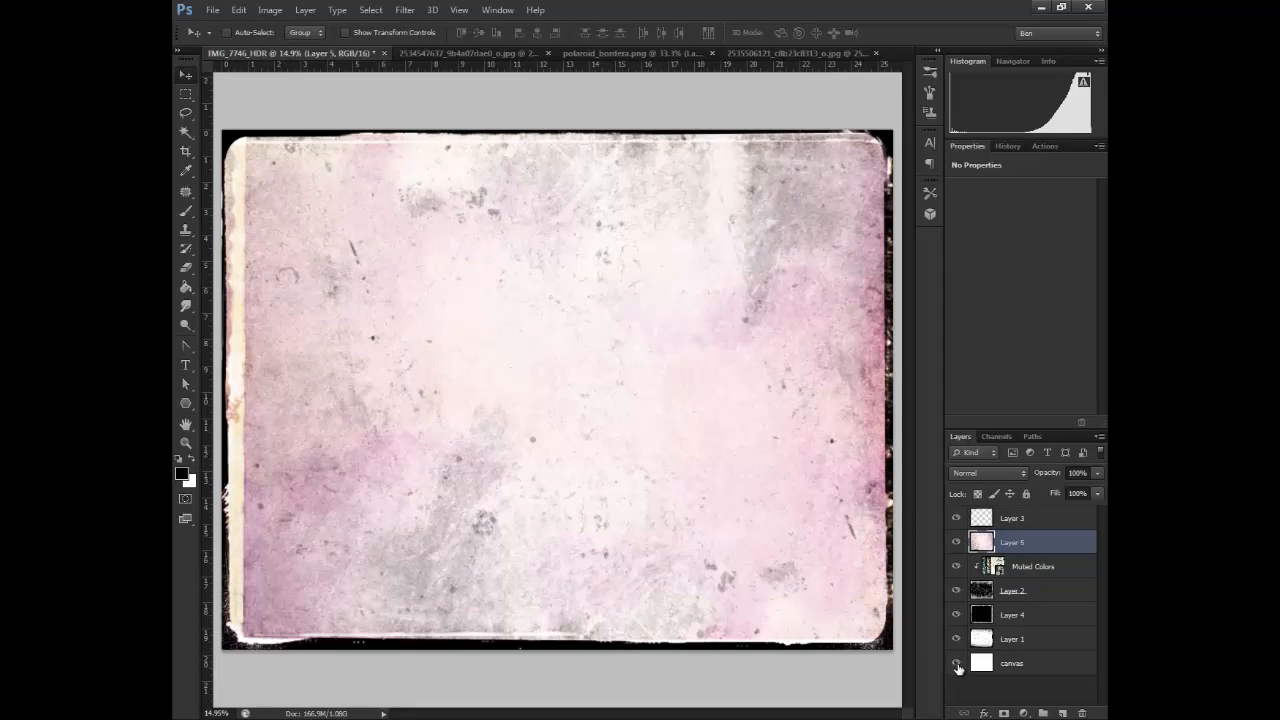
# Hide the canvas layer and rename Layer 1 as Original texture, Layer 4 as Polariod fill and Layer 2 as Texture
pyautogui.doubleClick(1013, 639)
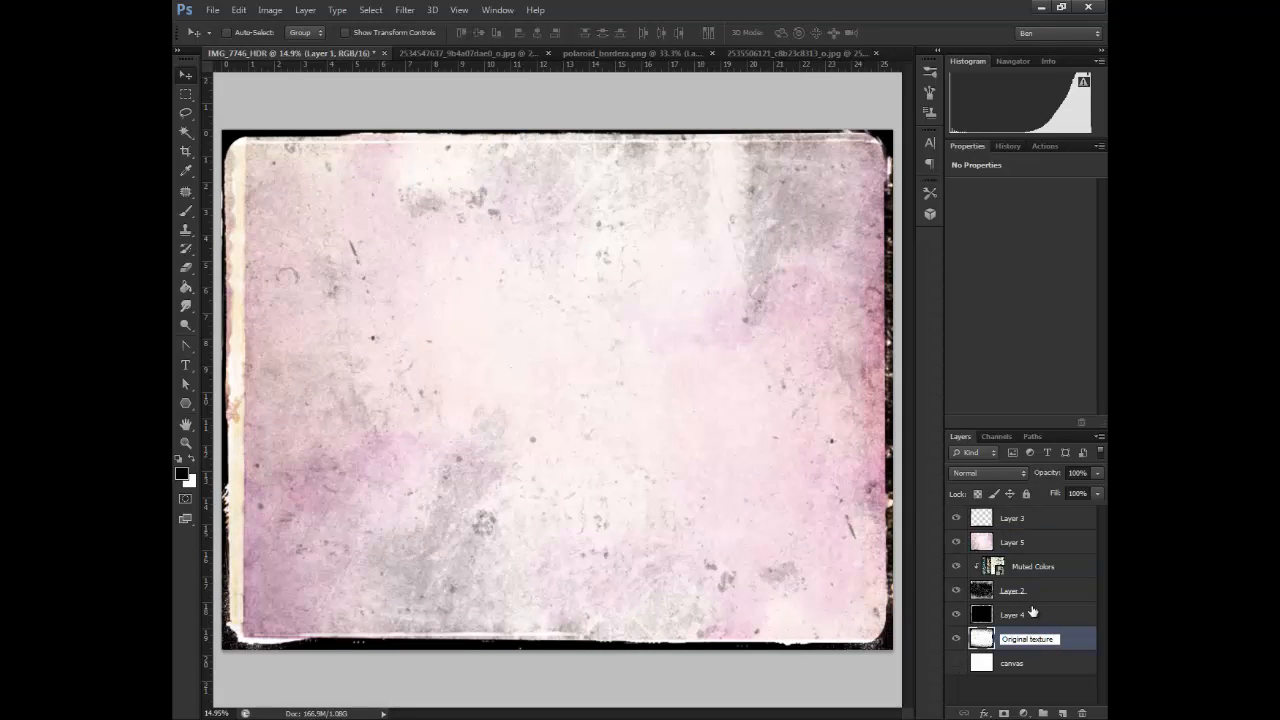
pyautogui.click(1023, 616)
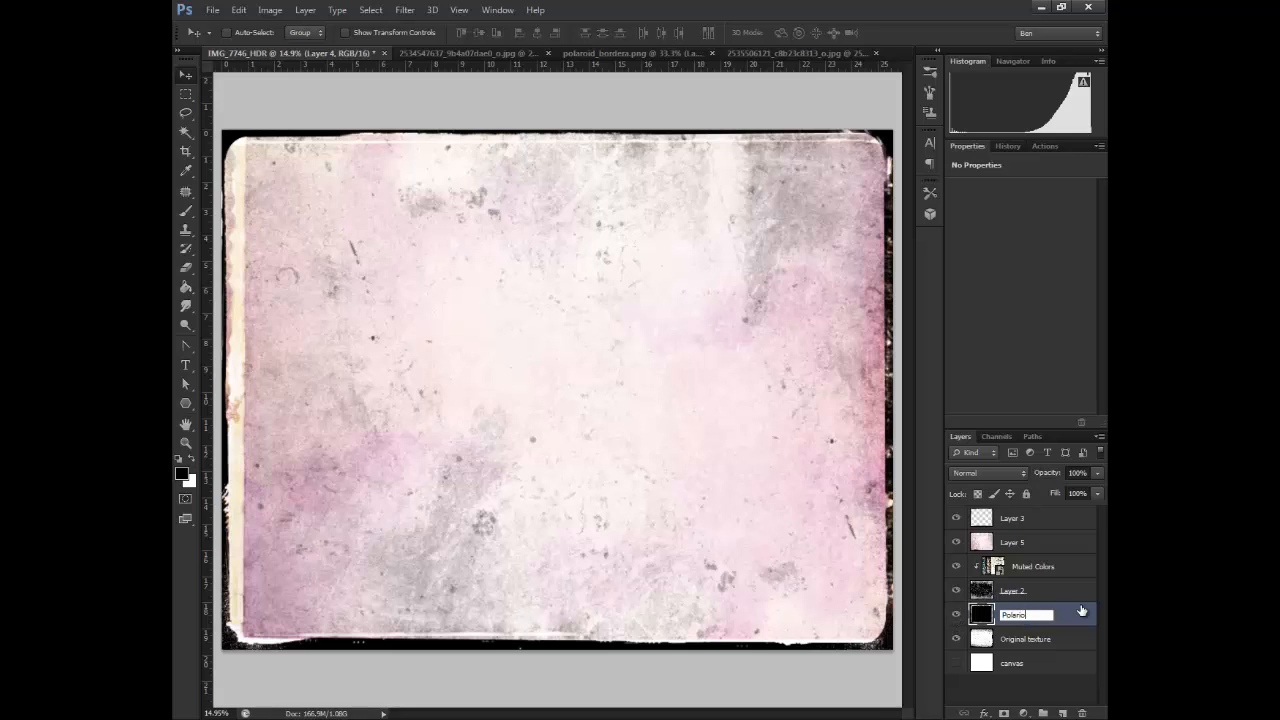
pyautogui.click(1015, 590)
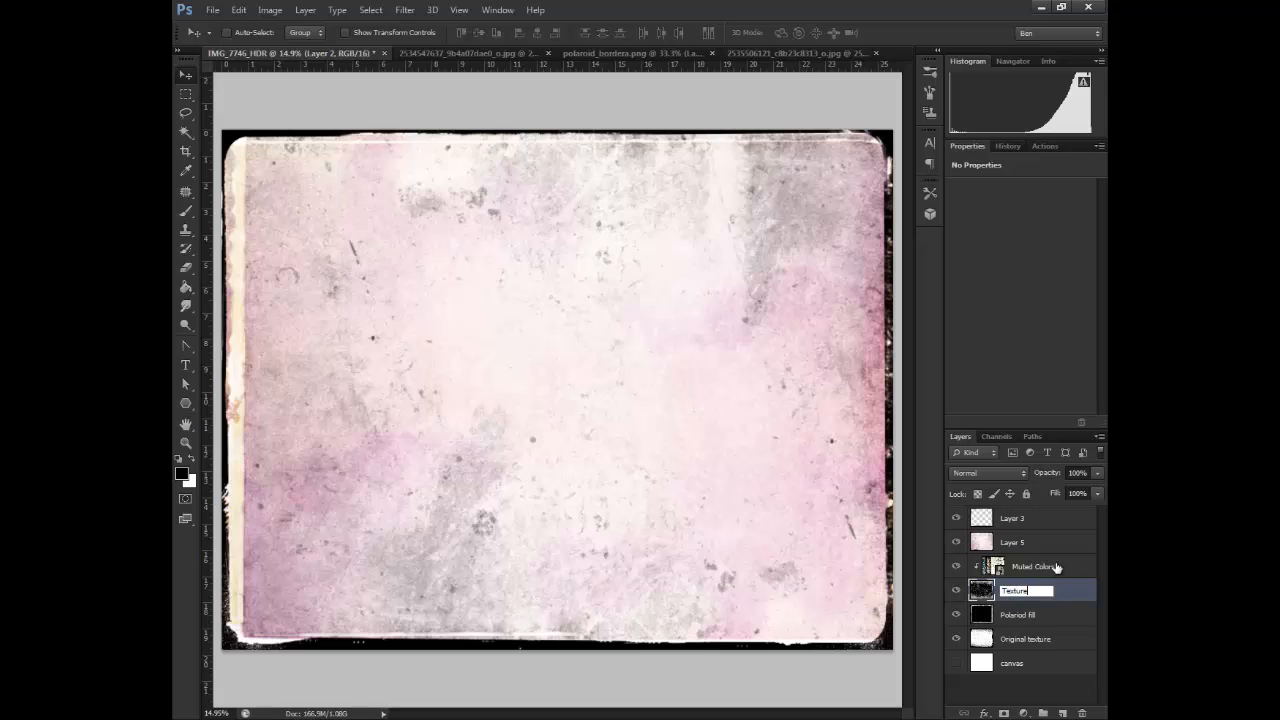
# Rename the Muted Colors layer as Image and Layer 3 as Polaroid Boarder
pyautogui.doubleClick(1057, 567)
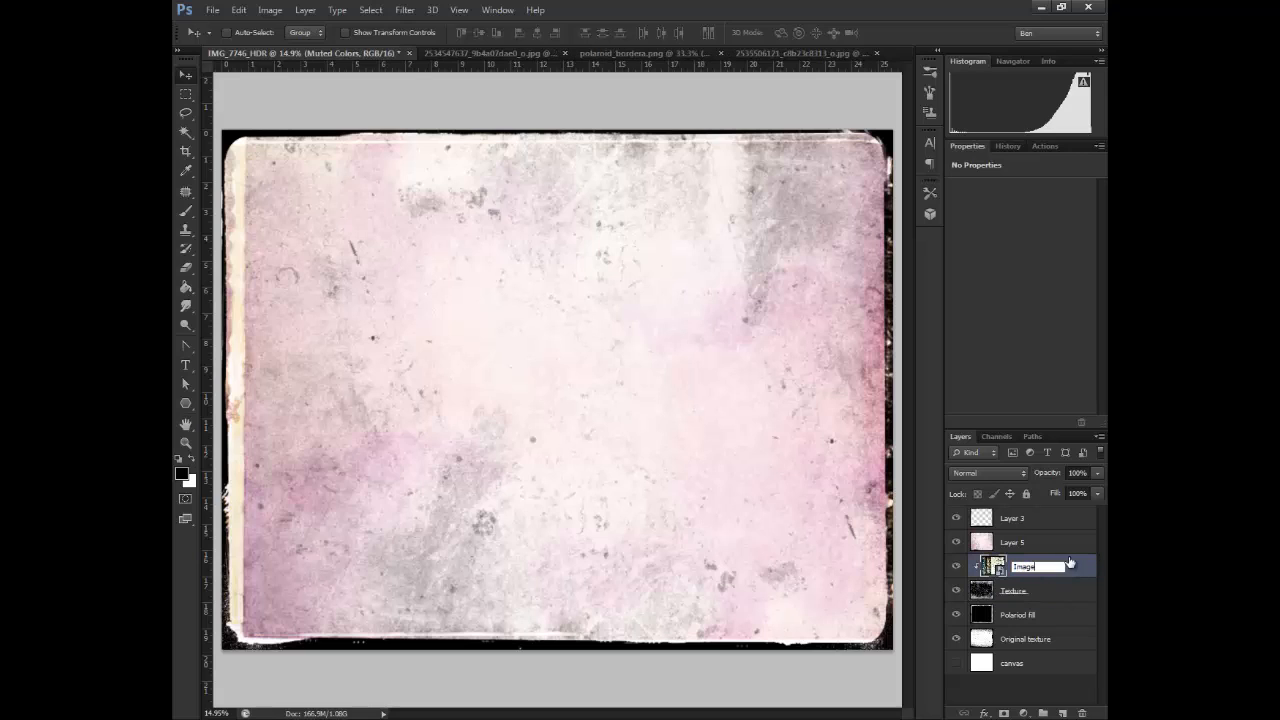
pyautogui.press('Return')
pyautogui.doubleClick(1061, 521)
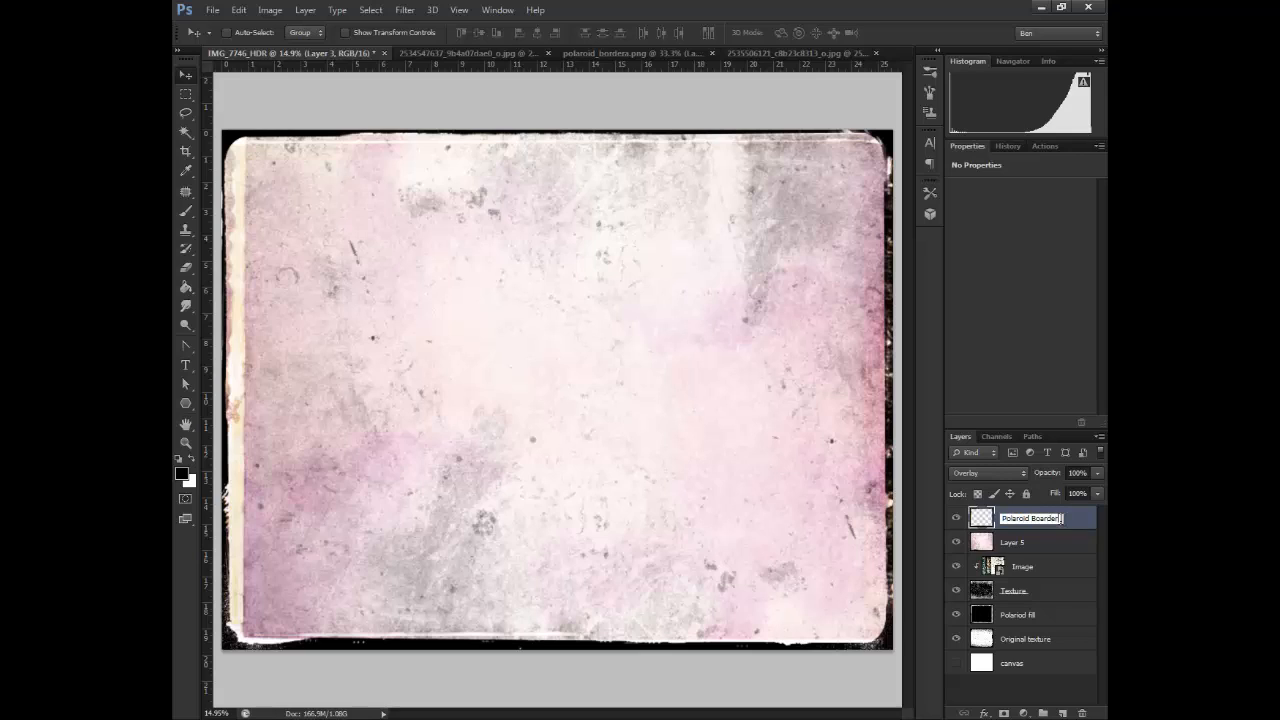
# Rename Layer 5 as Colour and set its blend mode to Color
pyautogui.click(1017, 547)
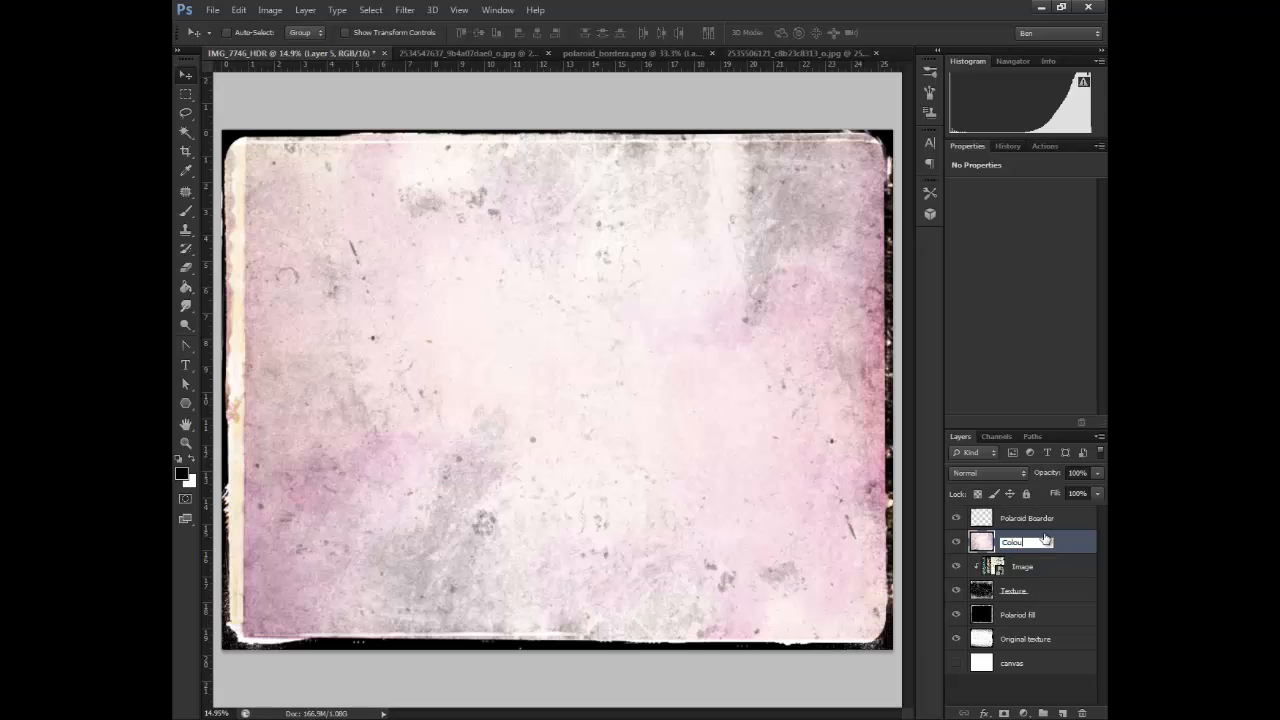
pyautogui.click(988, 473)
pyautogui.click(990, 438)
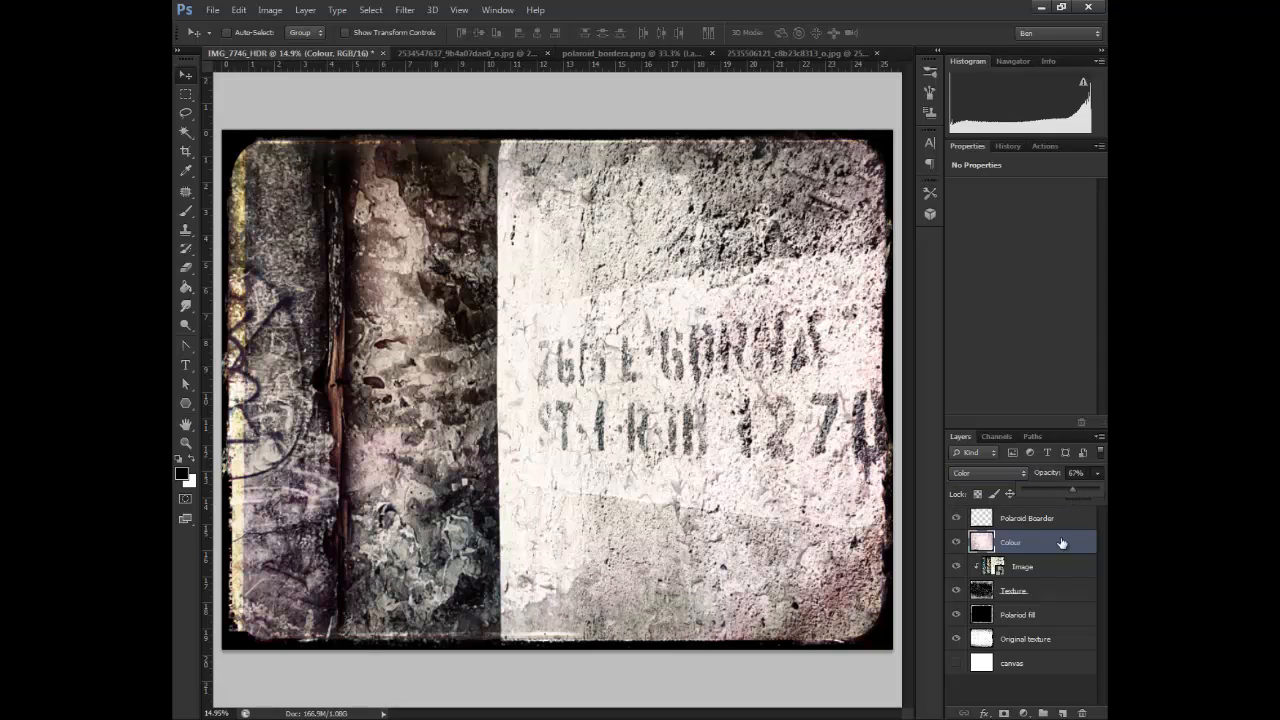
# Add a layer mask to the Image layer and activate the Brush tool
pyautogui.click(1040, 572)
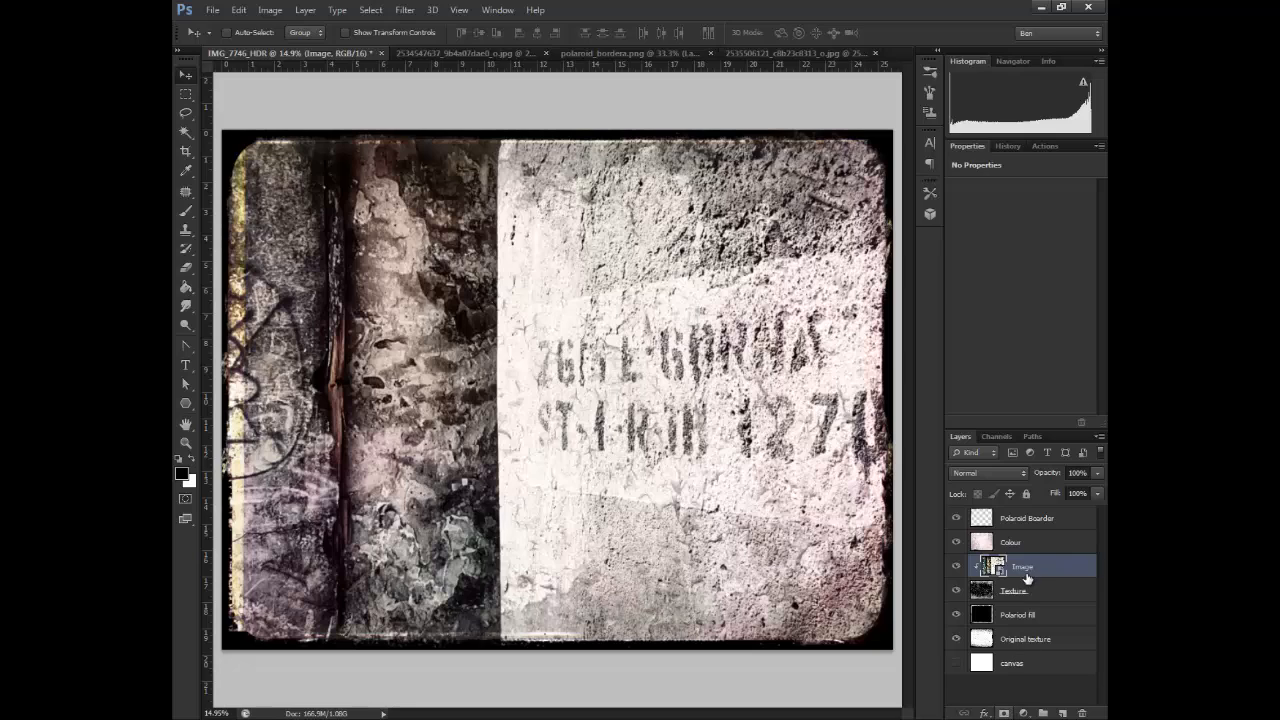
pyautogui.click(1003, 713)
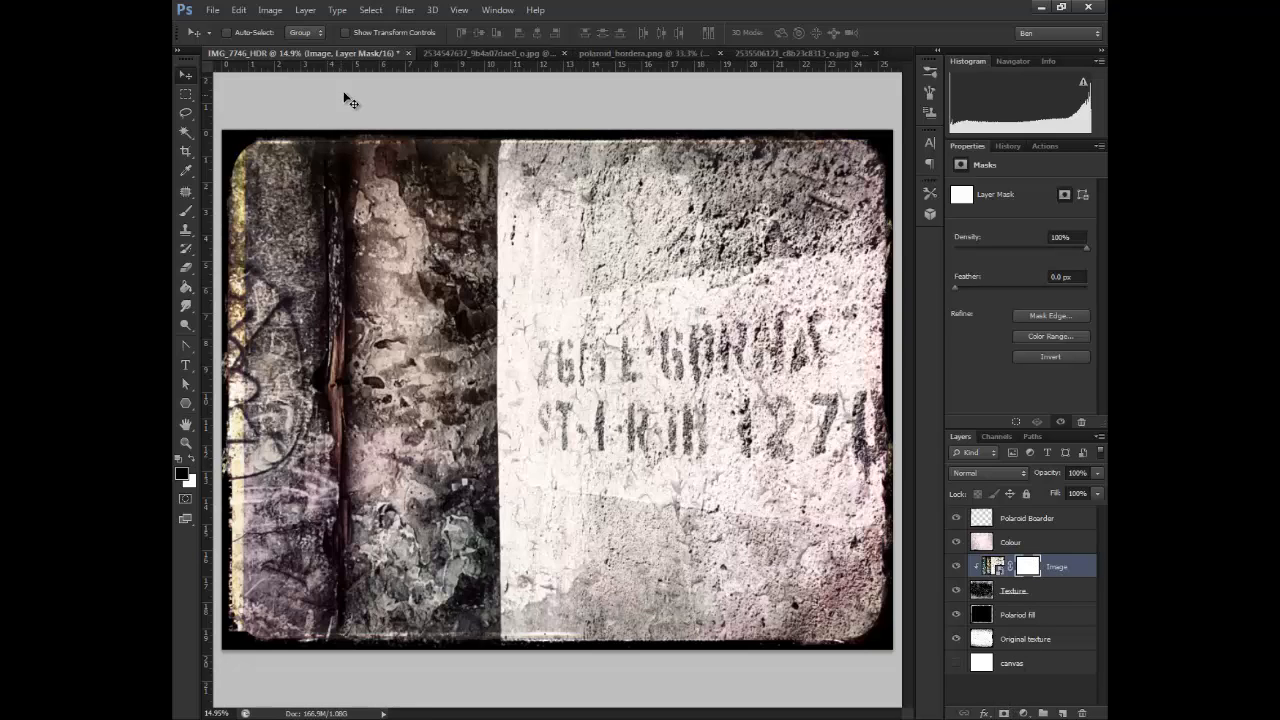
pyautogui.click(186, 212)
# Choose Sampled Brush #84, enlarge it to 2300 px and set the brush opacity to 15%
pyautogui.click(929, 76)
pyautogui.click(906, 62)
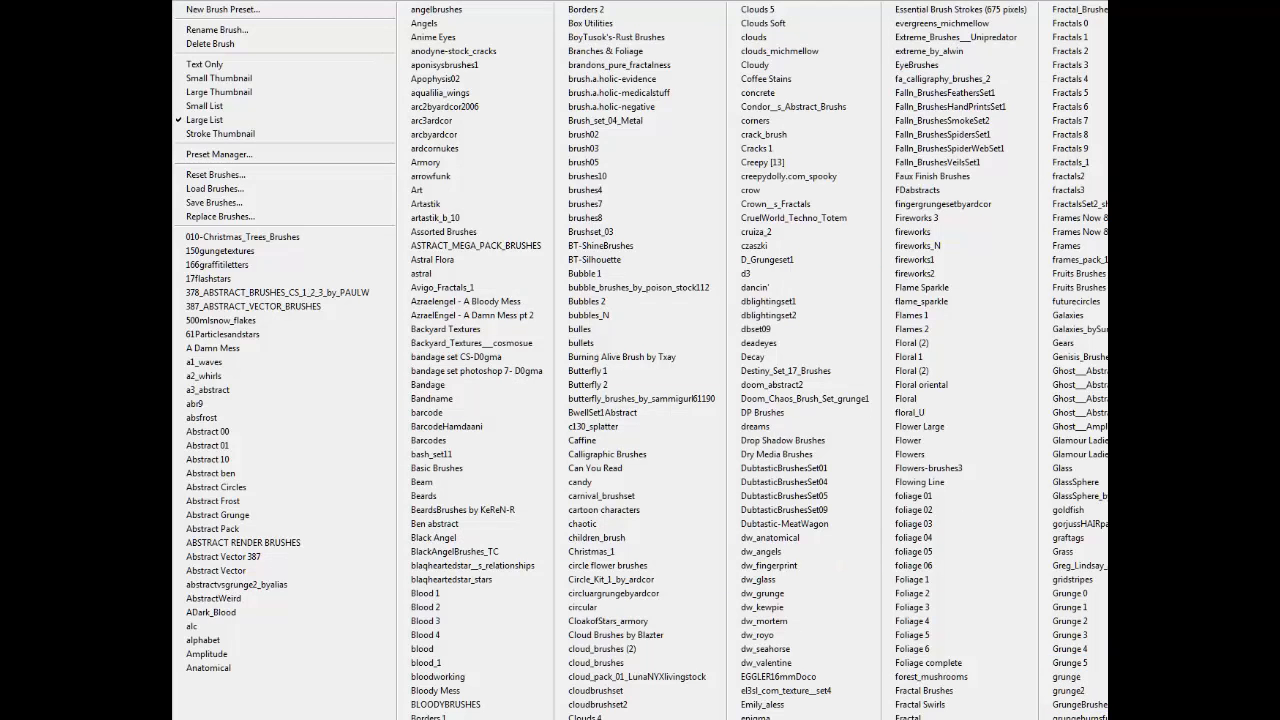
pyautogui.press('Escape')
pyautogui.moveTo(906, 128)
pyautogui.mouseDown()
pyautogui.moveTo(903, 414)
pyautogui.moveTo(906, 387)
pyautogui.mouseUp()
pyautogui.click(737, 302)
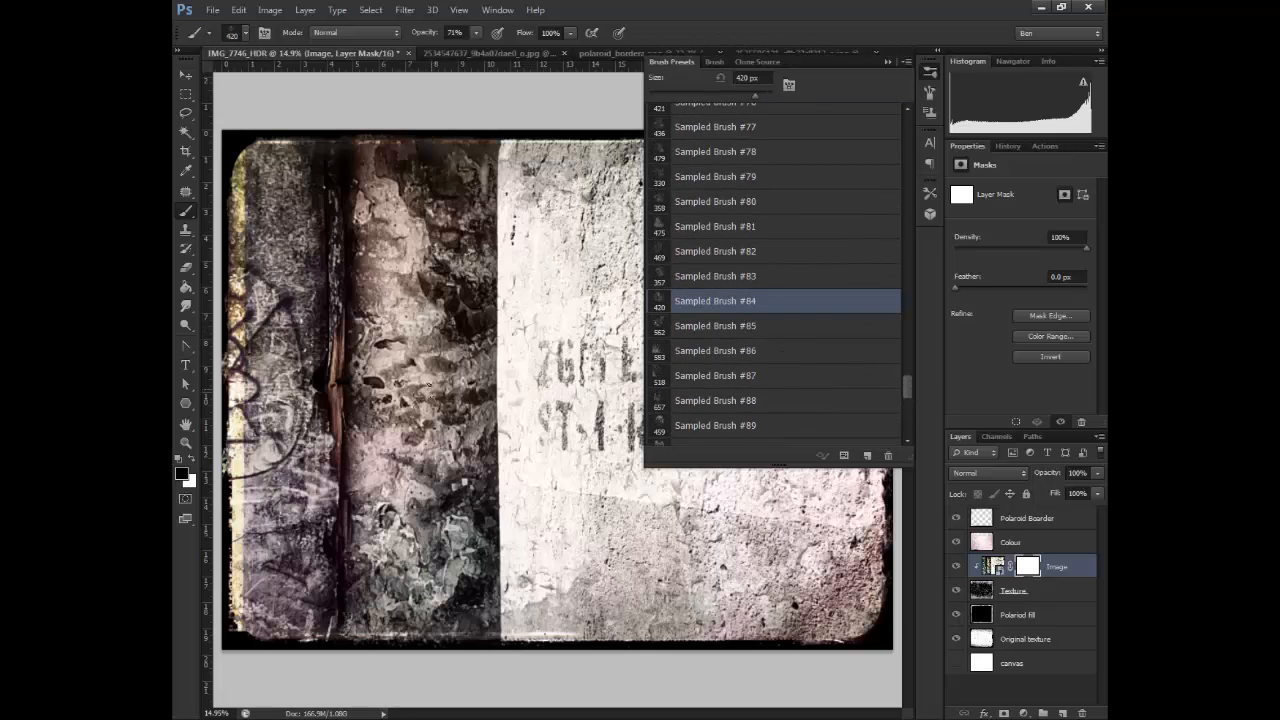
pyautogui.press(']')
pyautogui.press(']')
pyautogui.press(']')
pyautogui.press(']')
pyautogui.press(']')
pyautogui.press(']')
pyautogui.press(']')
pyautogui.press(']')
pyautogui.press(']')
pyautogui.press(']')
pyautogui.press(']')
pyautogui.press(']')
pyautogui.press(']')
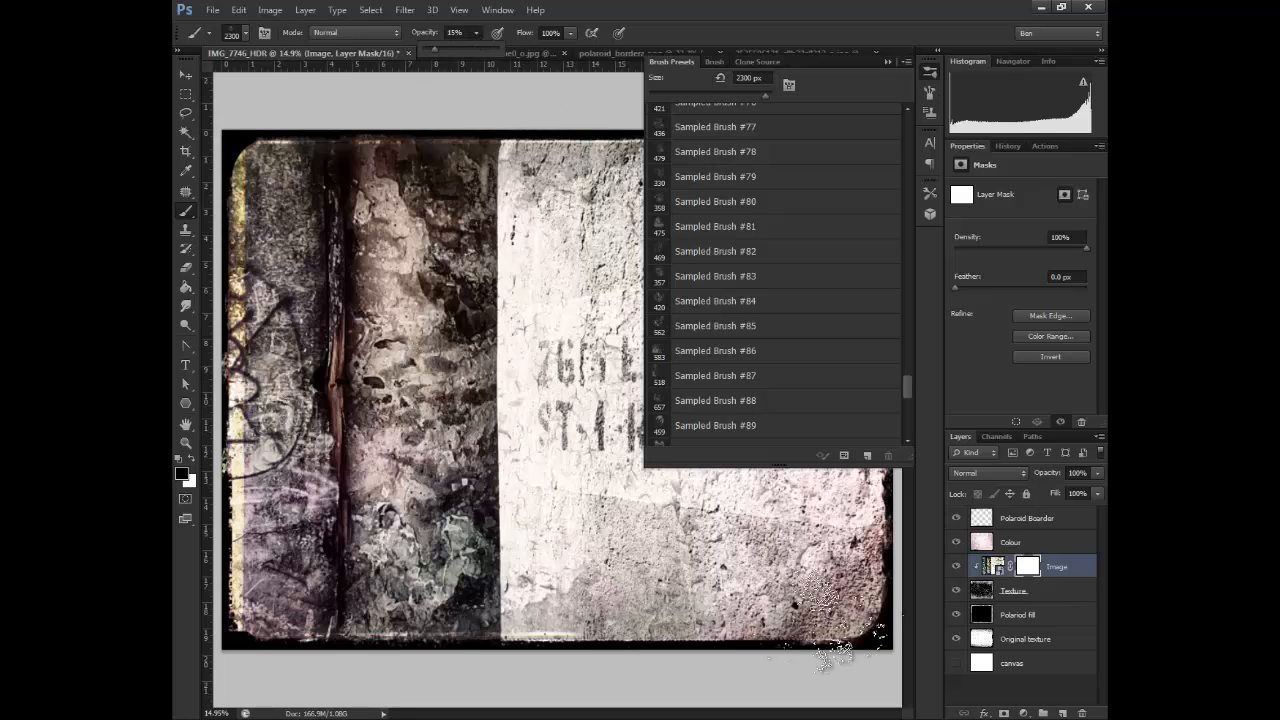
# Dab the Image layer's mask near the photo's edges, varying the brush size between 2000 and 2700 px and rotating the tip to -45°
pyautogui.click(714, 62)
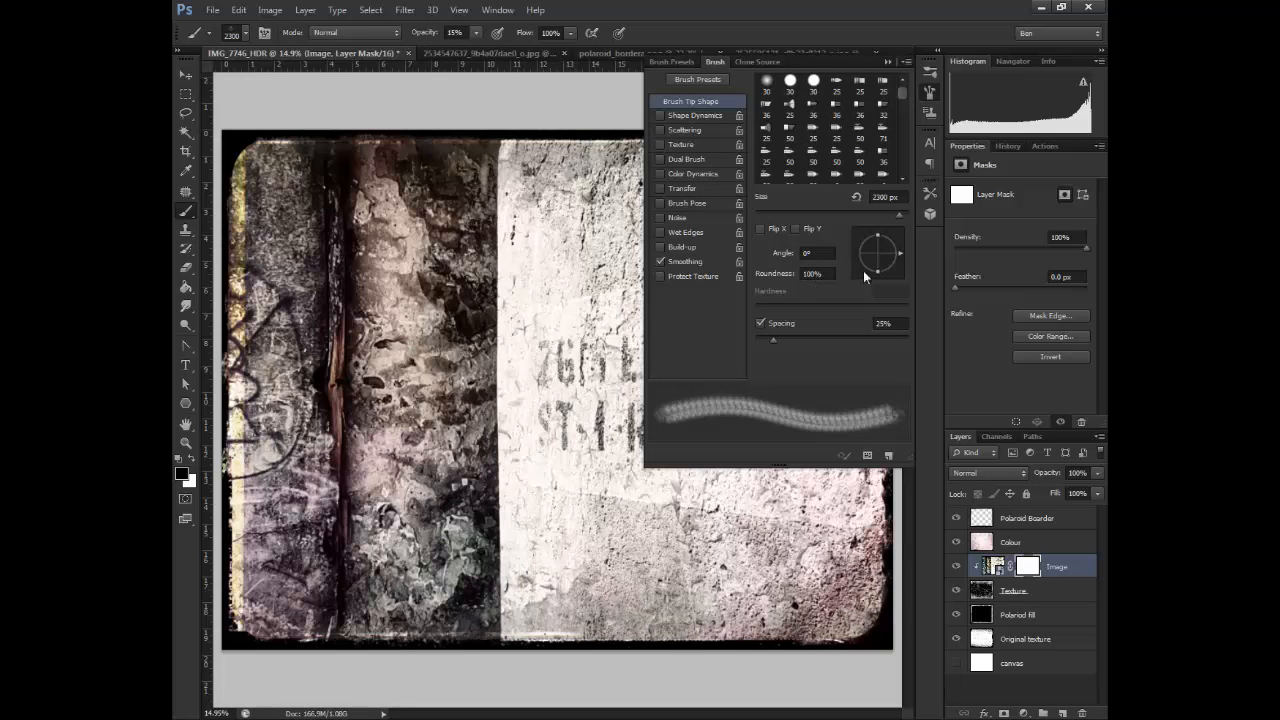
pyautogui.press(']')
pyautogui.press(']')
pyautogui.press(']')
pyautogui.press(']')
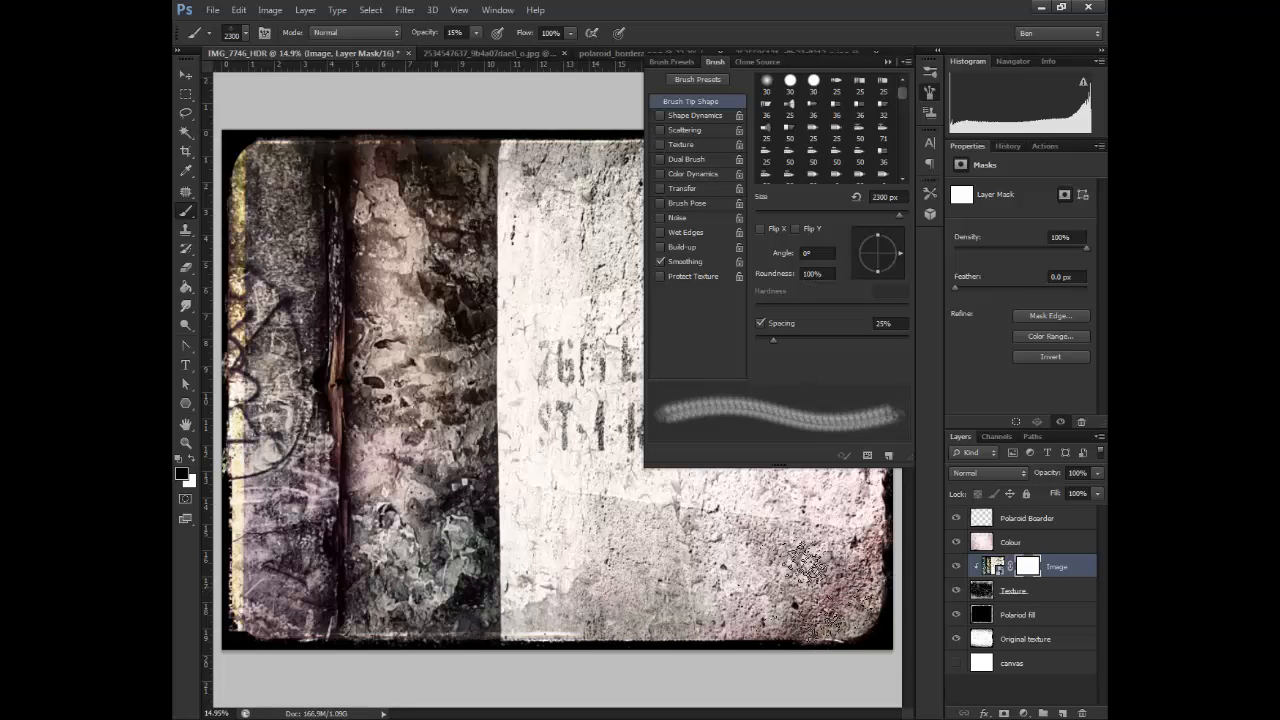
pyautogui.press('[')
pyautogui.press('[')
pyautogui.press('[')
pyautogui.press('[')
pyautogui.press('[')
pyautogui.press('[')
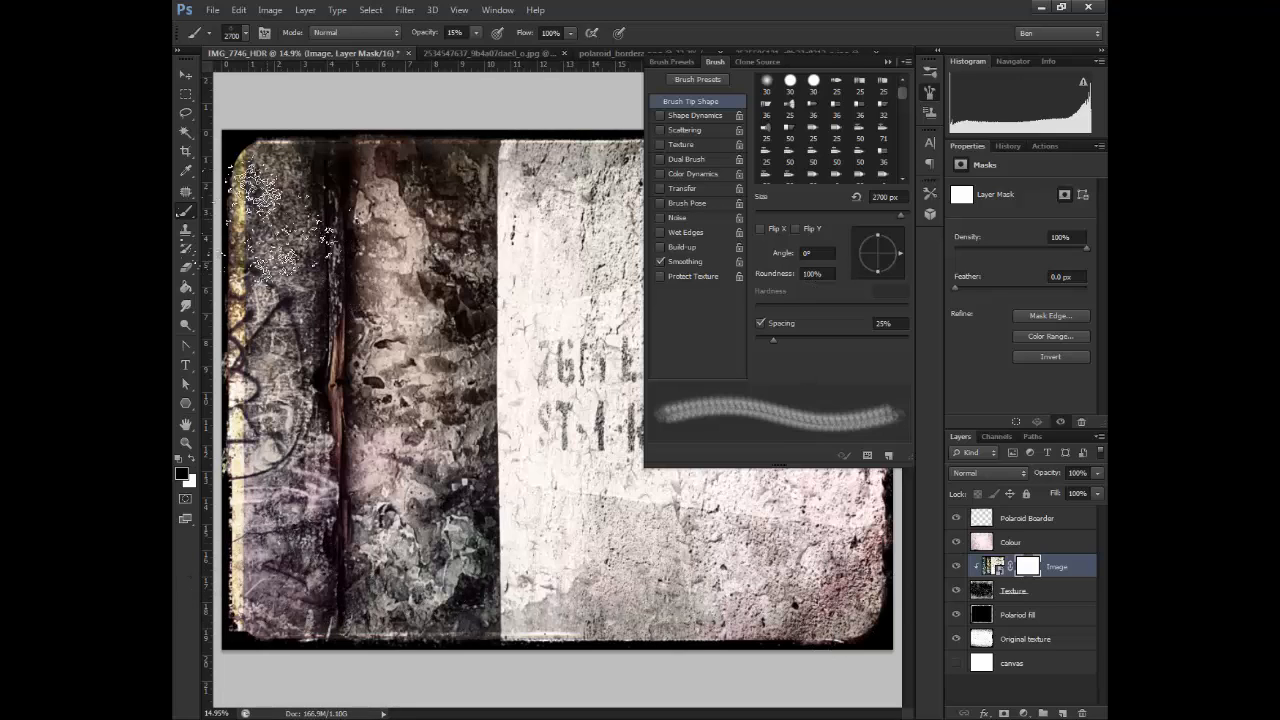
pyautogui.moveTo(904, 252)
pyautogui.mouseDown()
pyautogui.moveTo(866, 279)
pyautogui.moveTo(898, 269)
pyautogui.mouseUp()
pyautogui.press('[')
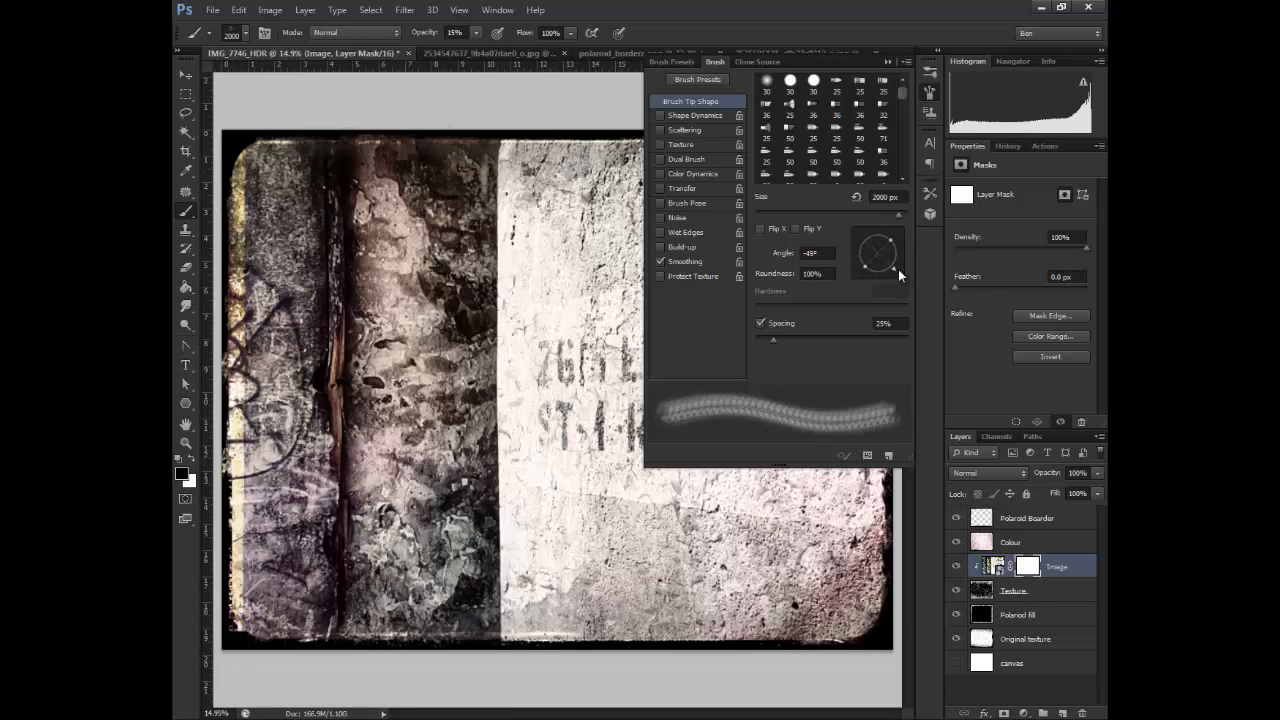
# Collapse the side panels, float the brush settings and switch the document to full screen mode
pyautogui.click(926, 63)
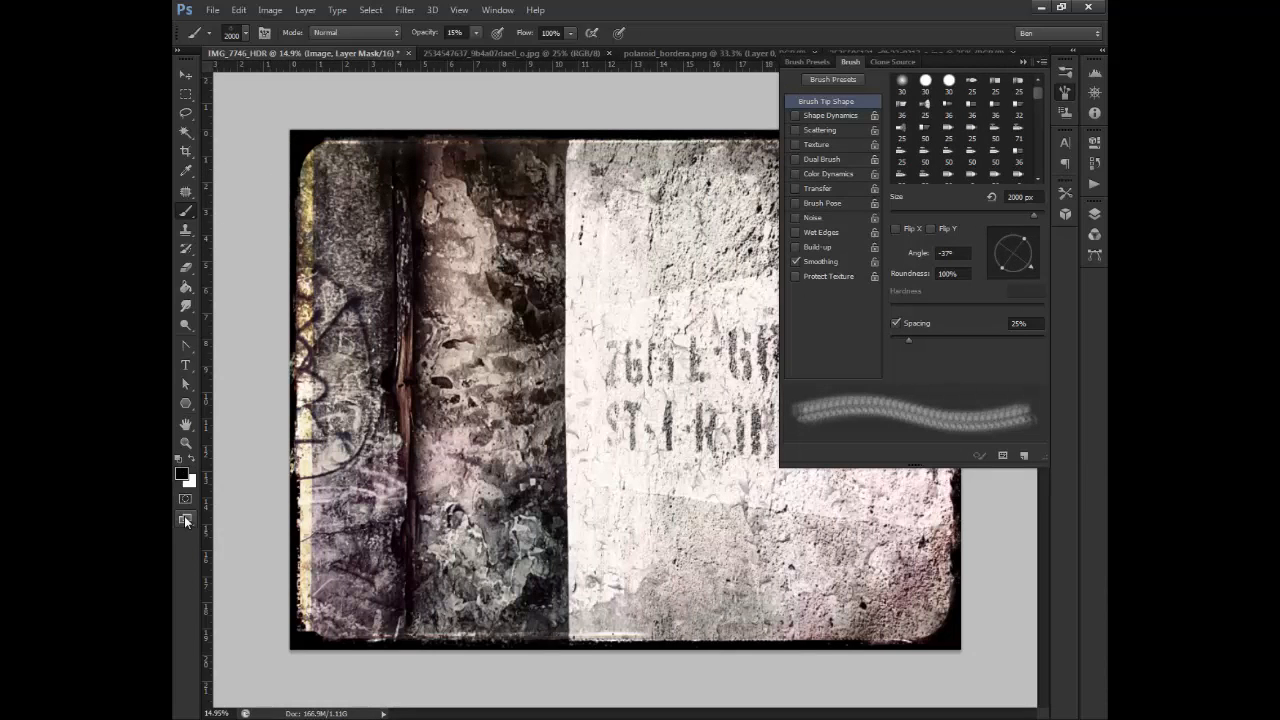
pyautogui.moveTo(185, 521); pyautogui.dragTo(240, 531)
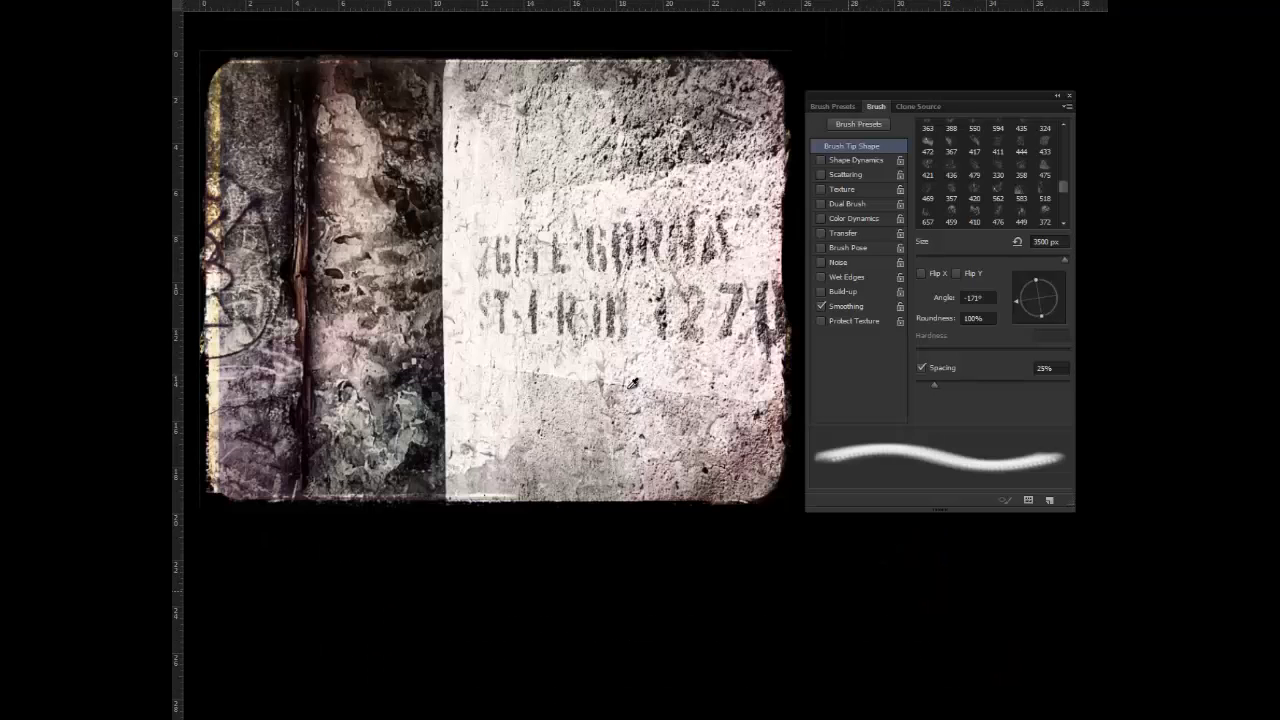
# Select the 583 px sampled brush tip, enlarge it to 2300 px and set the brush opacity to 29%
pyautogui.click(1021, 192)
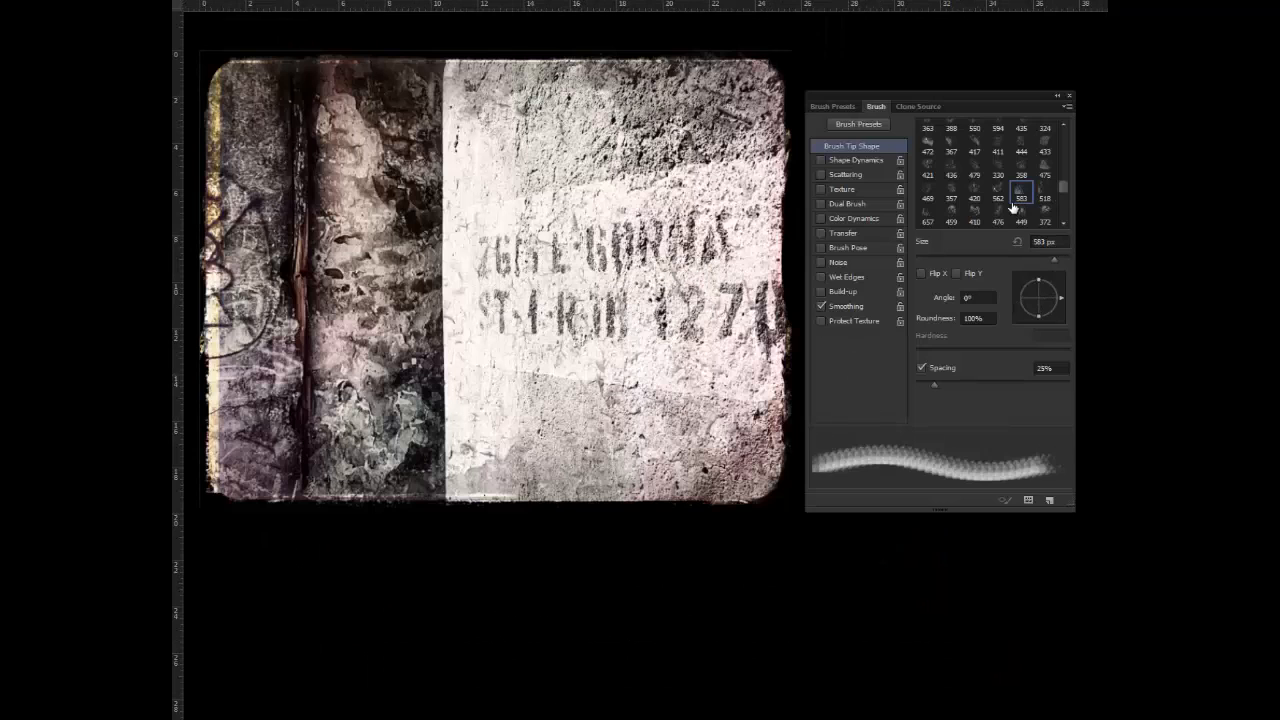
pyautogui.click(187, 476)
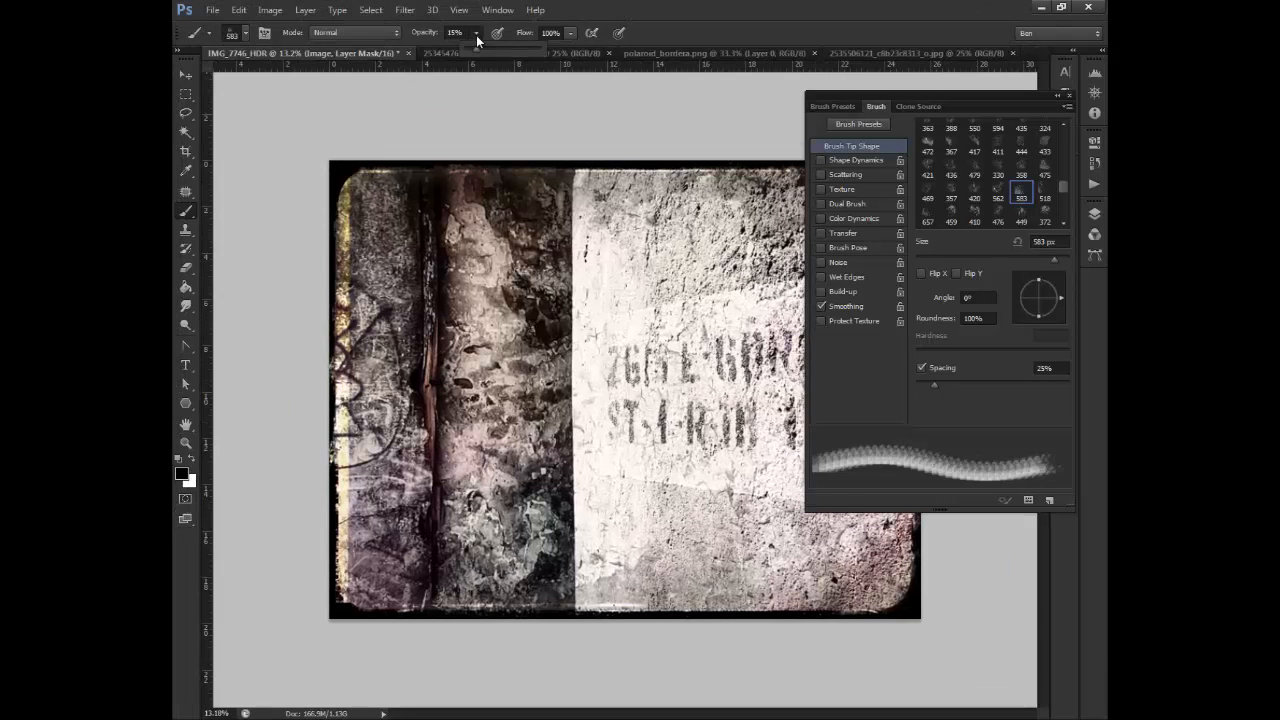
pyautogui.click(187, 521)
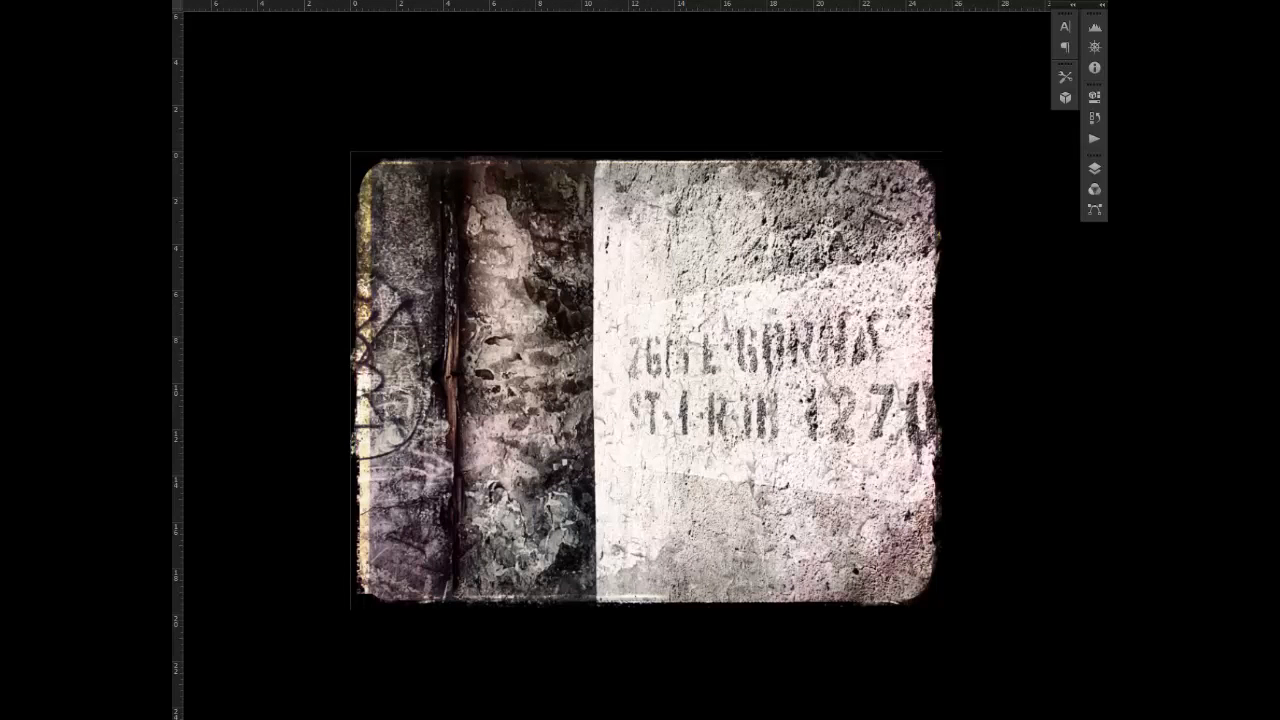
pyautogui.click(187, 476)
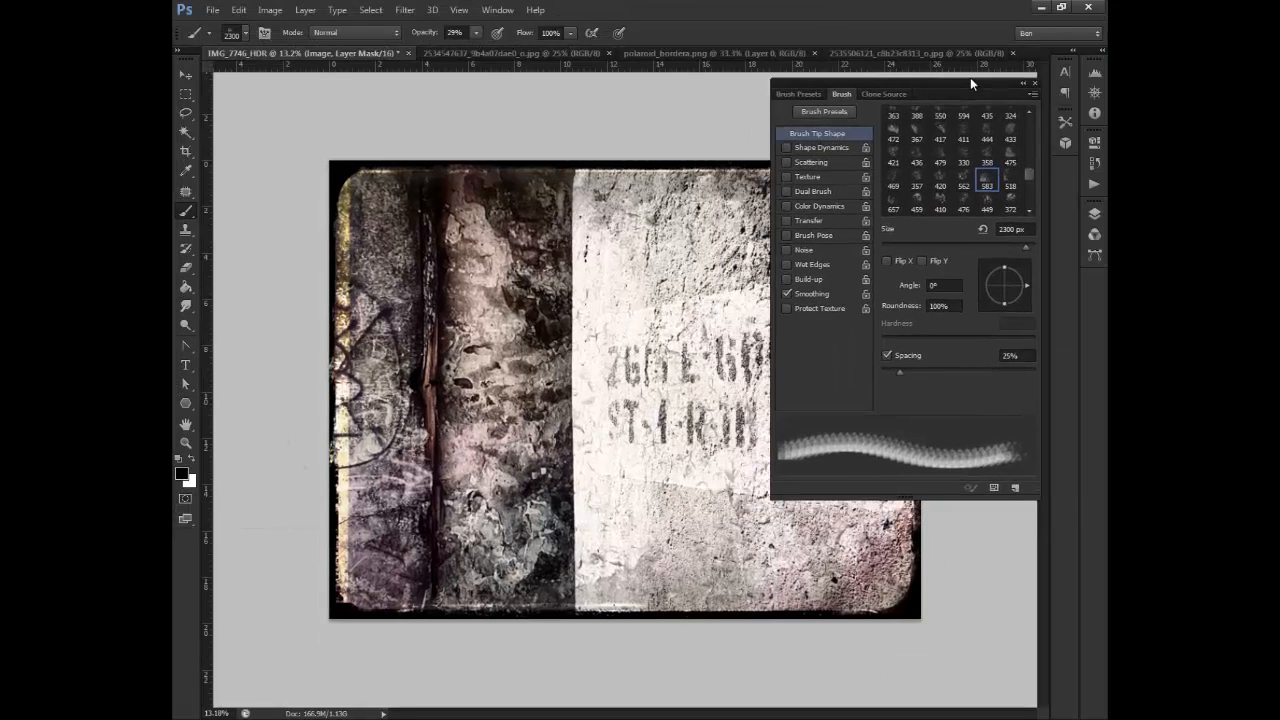
# Dock the floating brush panels into the collapsed column and switch to full screen mode with the menu bar
pyautogui.moveTo(1048, 164)
pyautogui.mouseDown()
pyautogui.moveTo(1064, 168)
pyautogui.moveTo(1068, 71)
pyautogui.mouseUp()
pyautogui.click(1067, 172)
pyautogui.click(1066, 71)
pyautogui.click(185, 519)
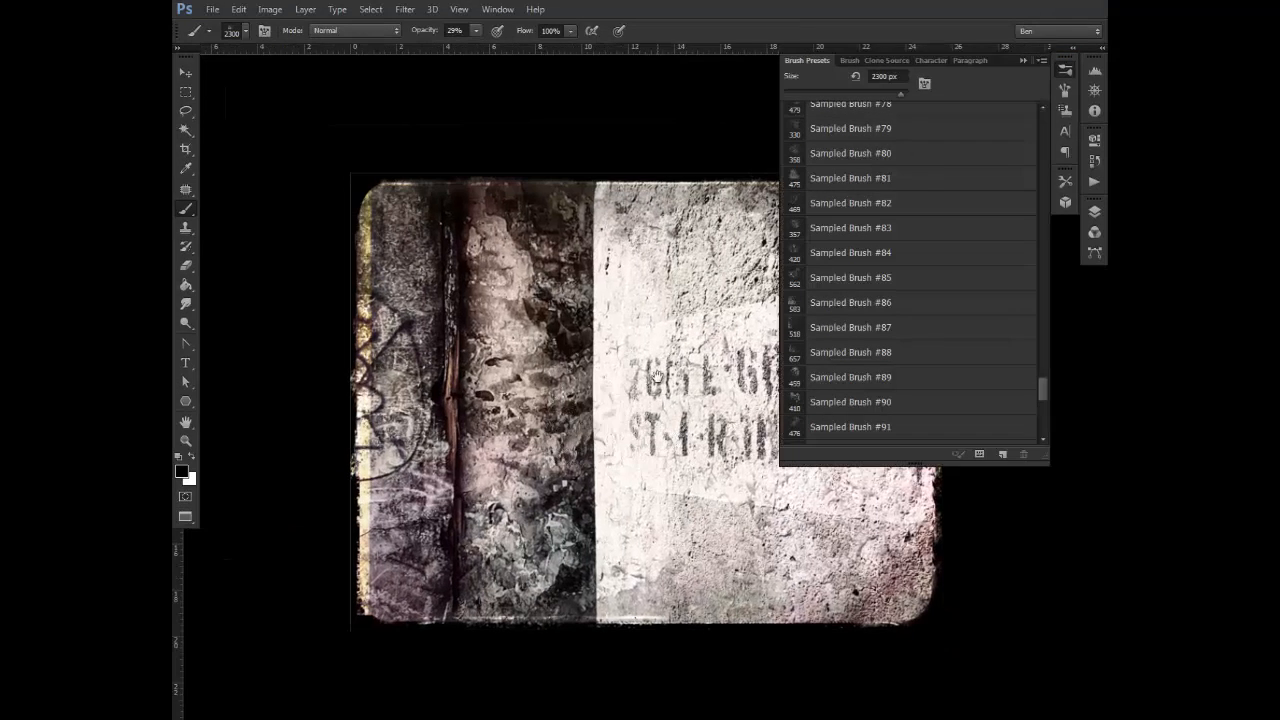
pyautogui.moveTo(652, 372); pyautogui.dragTo(527, 273)
pyautogui.scroll(-2, 577, 309)
# Rotate the brush tip to 100° and dab the Image mask along the photo's edges, enlarging the brush from 2400 to 3100 px
pyautogui.click(886, 61)
pyautogui.click(877, 61)
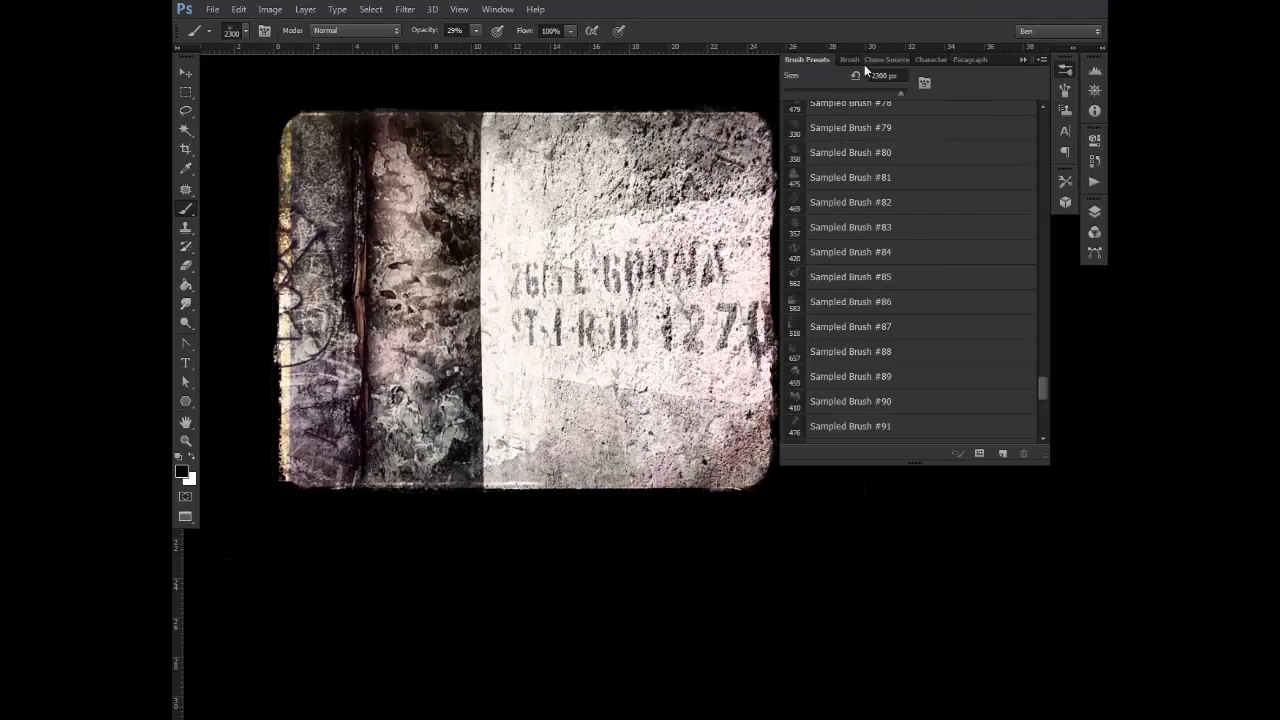
pyautogui.click(850, 61)
pyautogui.moveTo(1034, 252); pyautogui.dragTo(1009, 229)
pyautogui.press(']')
pyautogui.press(']')
pyautogui.press(']')
pyautogui.press(']')
pyautogui.press(']')
pyautogui.press(']')
pyautogui.press(']')
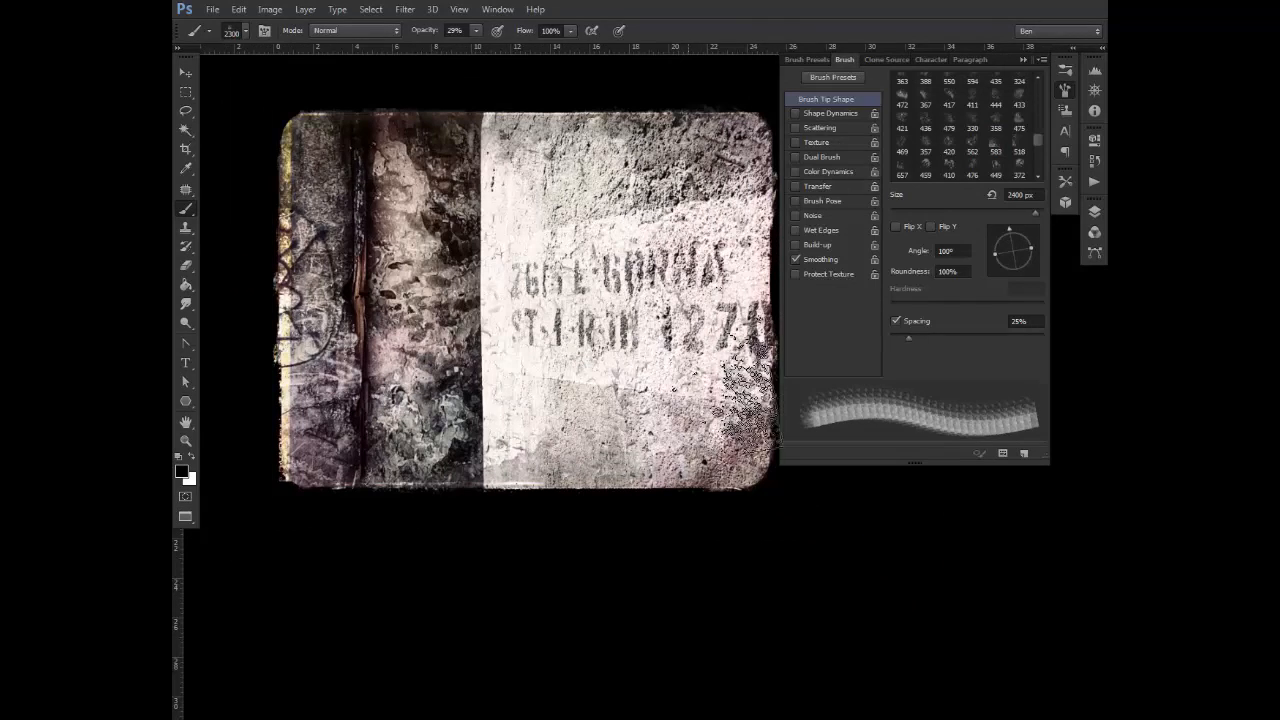
pyautogui.press(']')
# Select the 372 px sampled brush tip and enlarge it to 3100 px for painting on the Image mask
pyautogui.scroll(-3, 1039, 159)
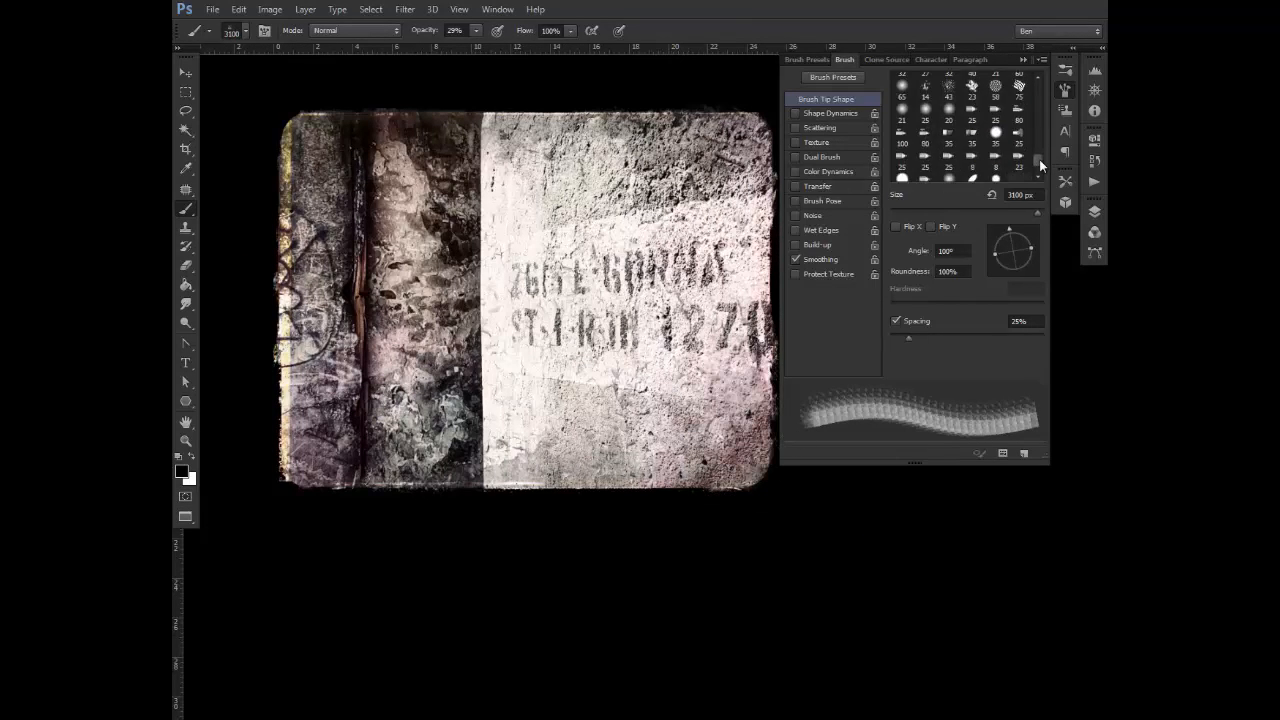
pyautogui.click(902, 140)
pyautogui.press(']')
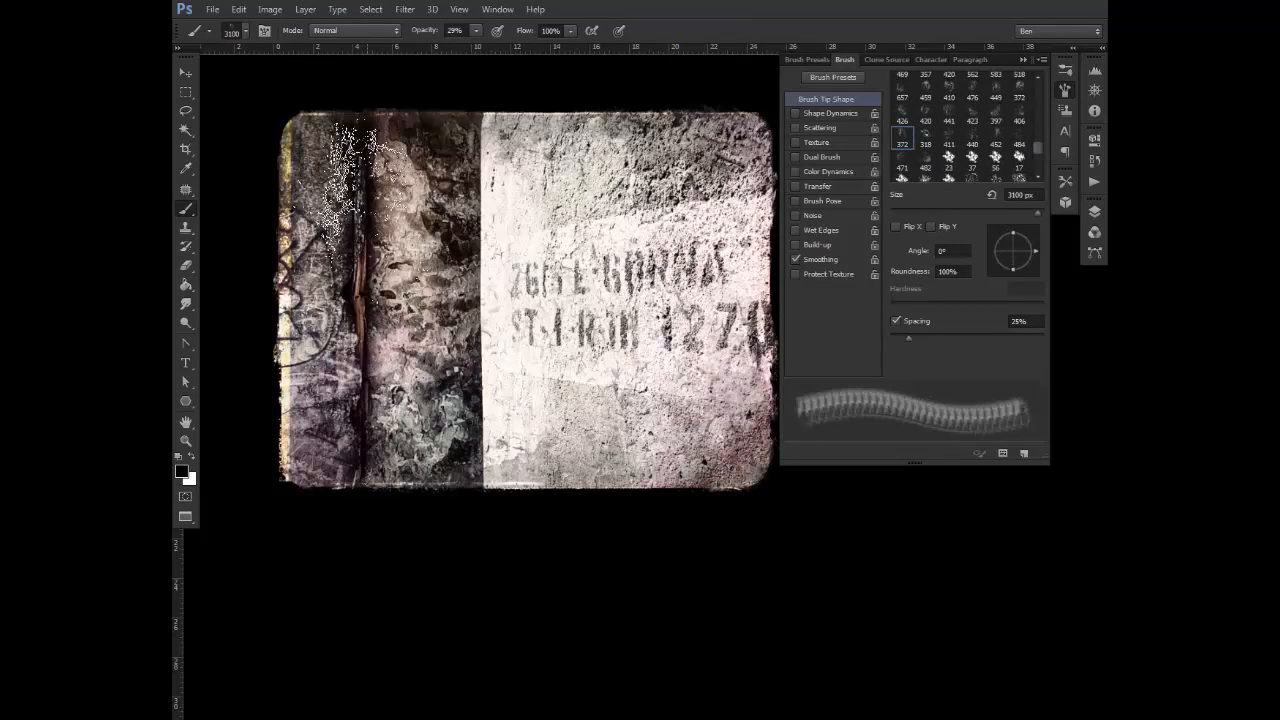
# Dab the Image mask along the photo's edges with the brush tip rotated to -116°, 176° and -80°, enlarging it up to 5000 px
pyautogui.moveTo(1035, 253); pyautogui.dragTo(1003, 271)
pyautogui.press(']')
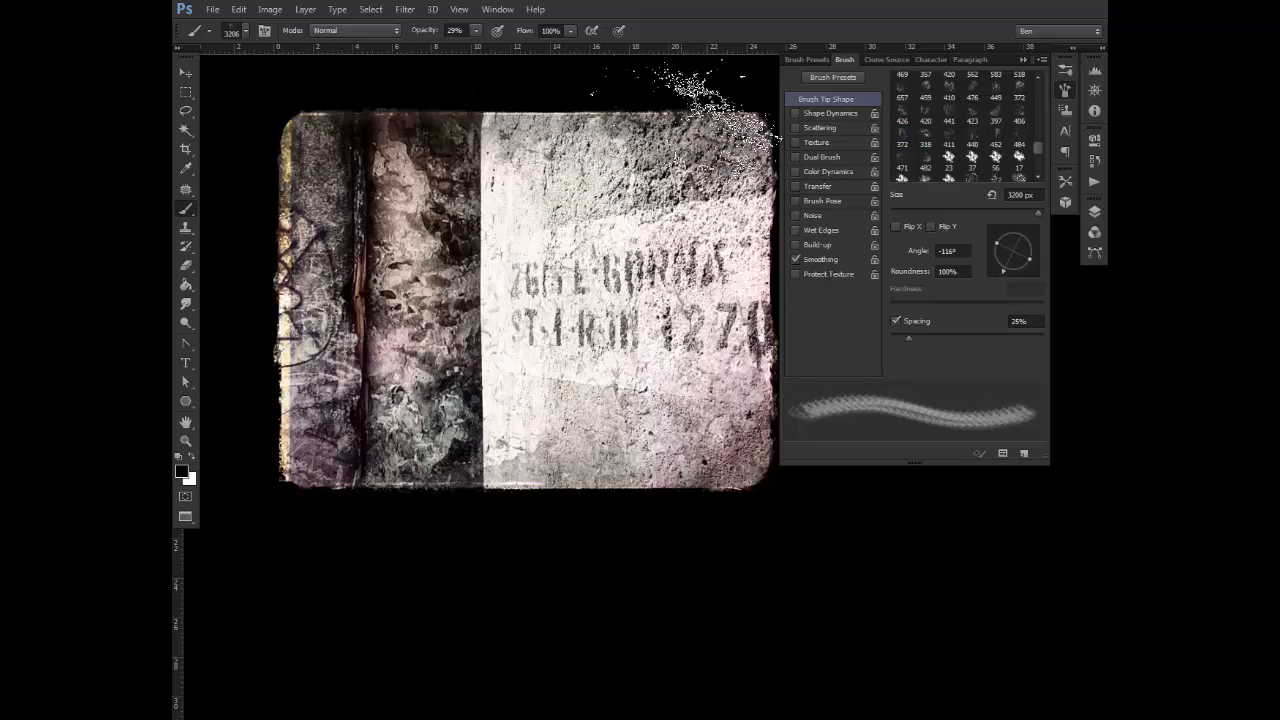
pyautogui.click(989, 251)
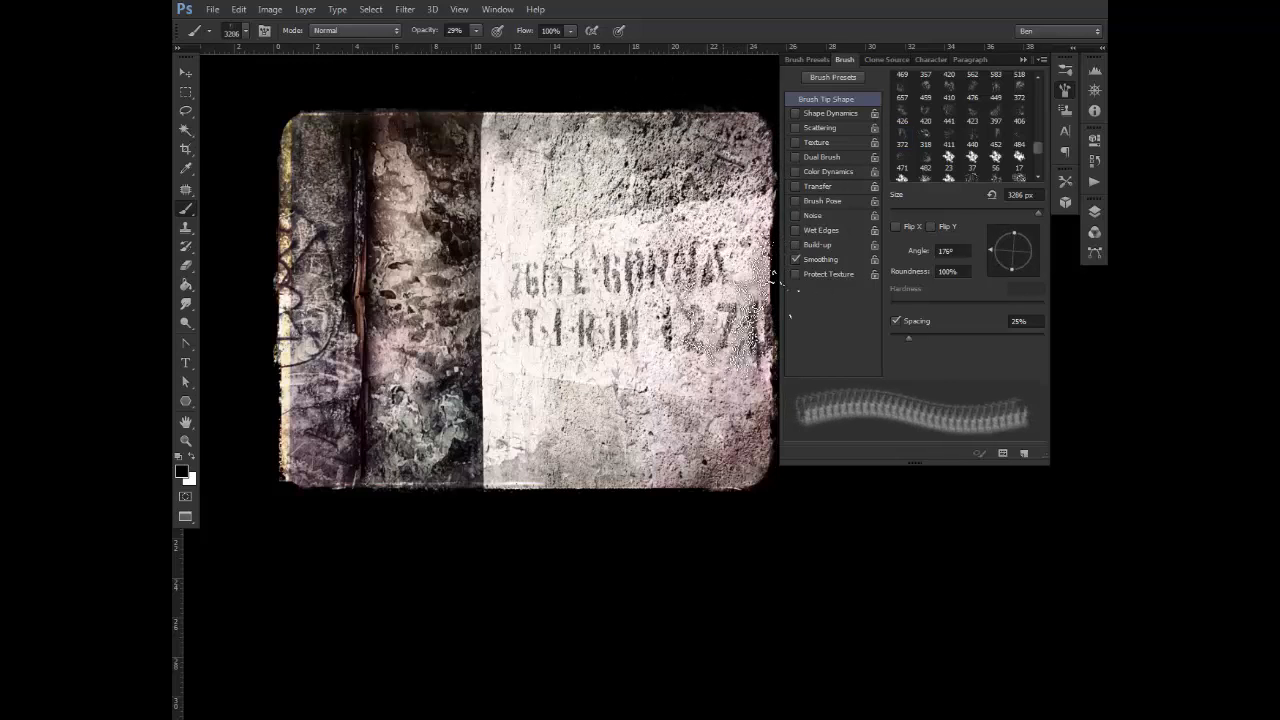
pyautogui.click(1022, 270)
pyautogui.click(1017, 271)
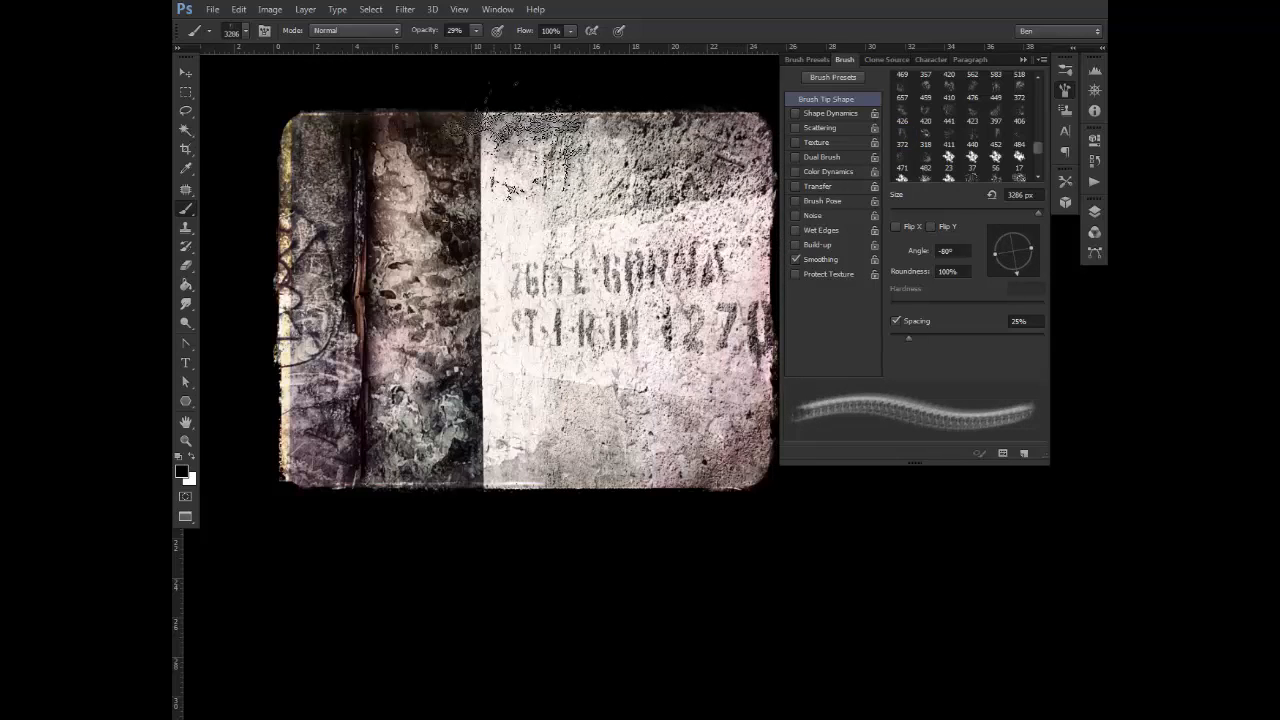
pyautogui.press(']')
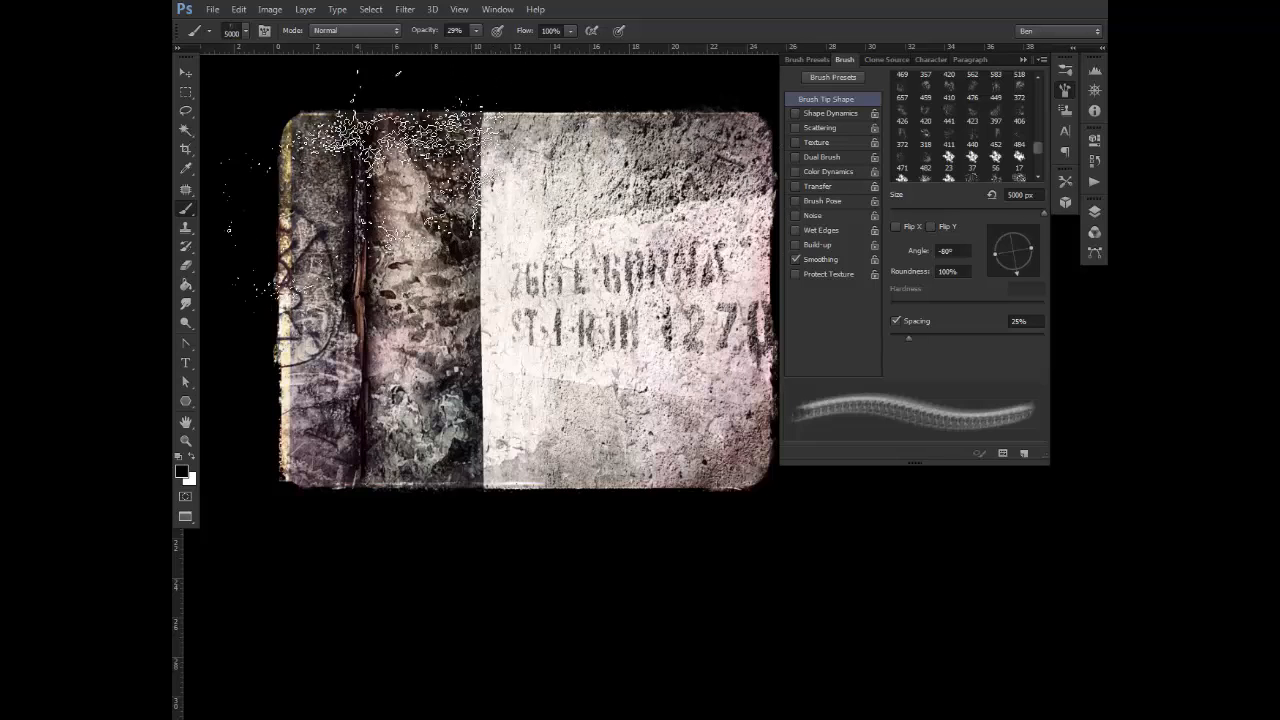
pyautogui.click(948, 158)
pyautogui.press(']')
pyautogui.press(']')
pyautogui.press(']')
pyautogui.press(']')
pyautogui.press(']')
pyautogui.press(']')
pyautogui.press(']')
pyautogui.press(']')
pyautogui.press(']')
pyautogui.press(']')
pyautogui.press(']')
pyautogui.press(']')
pyautogui.press(']')
pyautogui.press(']')
pyautogui.press(']')
pyautogui.press(']')
pyautogui.press(']')
pyautogui.press(']')
pyautogui.press(']')
pyautogui.press(']')
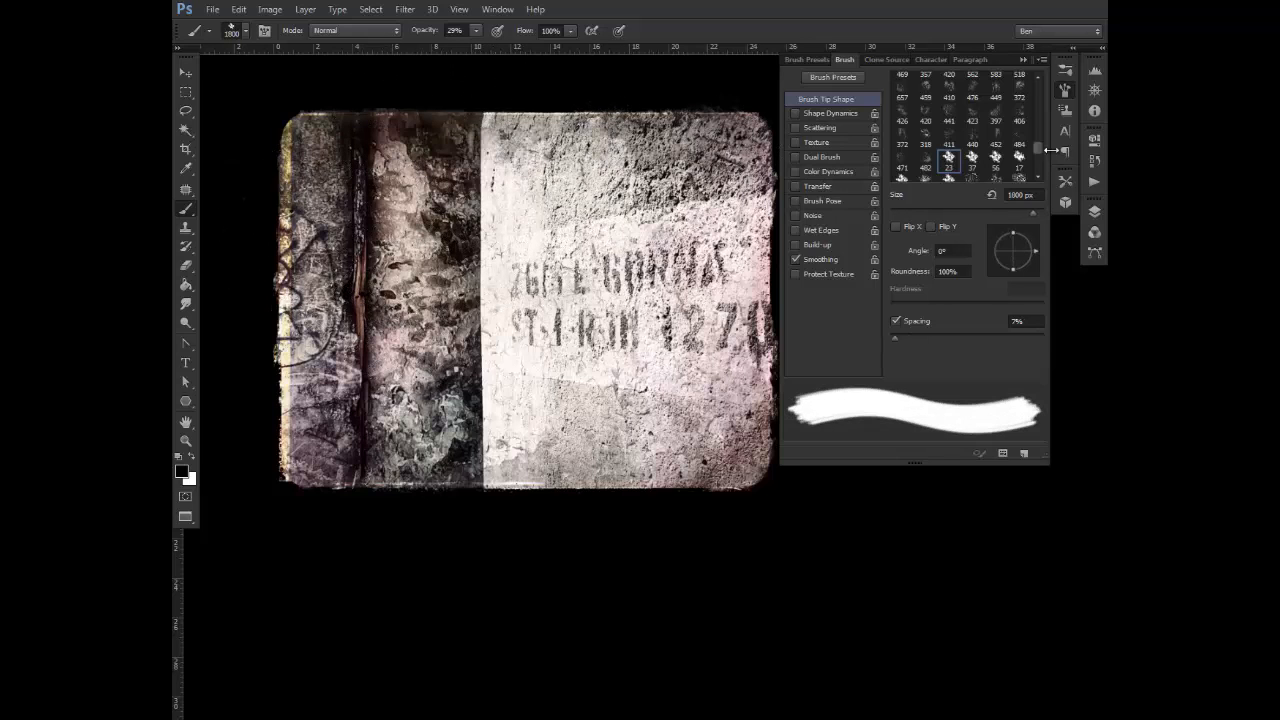
# Select the 391 px sampled brush tip, enlarge it to 5000 px and dab the Image mask along the photo's edges
pyautogui.scroll(5, 1040, 150)
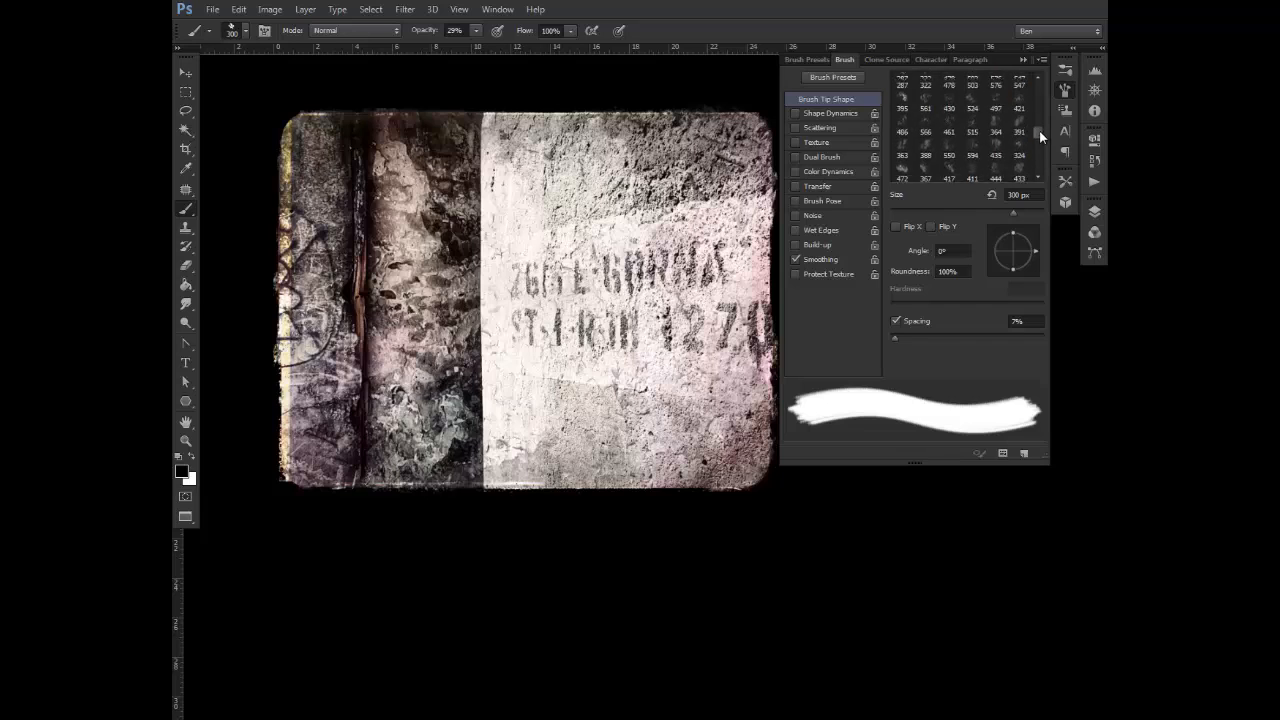
pyautogui.click(1019, 133)
pyautogui.press(']')
pyautogui.press(']')
pyautogui.press(']')
pyautogui.press(']')
pyautogui.press(']')
pyautogui.press(']')
pyautogui.press(']')
pyautogui.press(']')
pyautogui.press(']')
pyautogui.press(']')
pyautogui.press(']')
pyautogui.press(']')
pyautogui.press(']')
pyautogui.press(']')
pyautogui.press(']')
pyautogui.press(']')
pyautogui.press(']')
pyautogui.press(']')
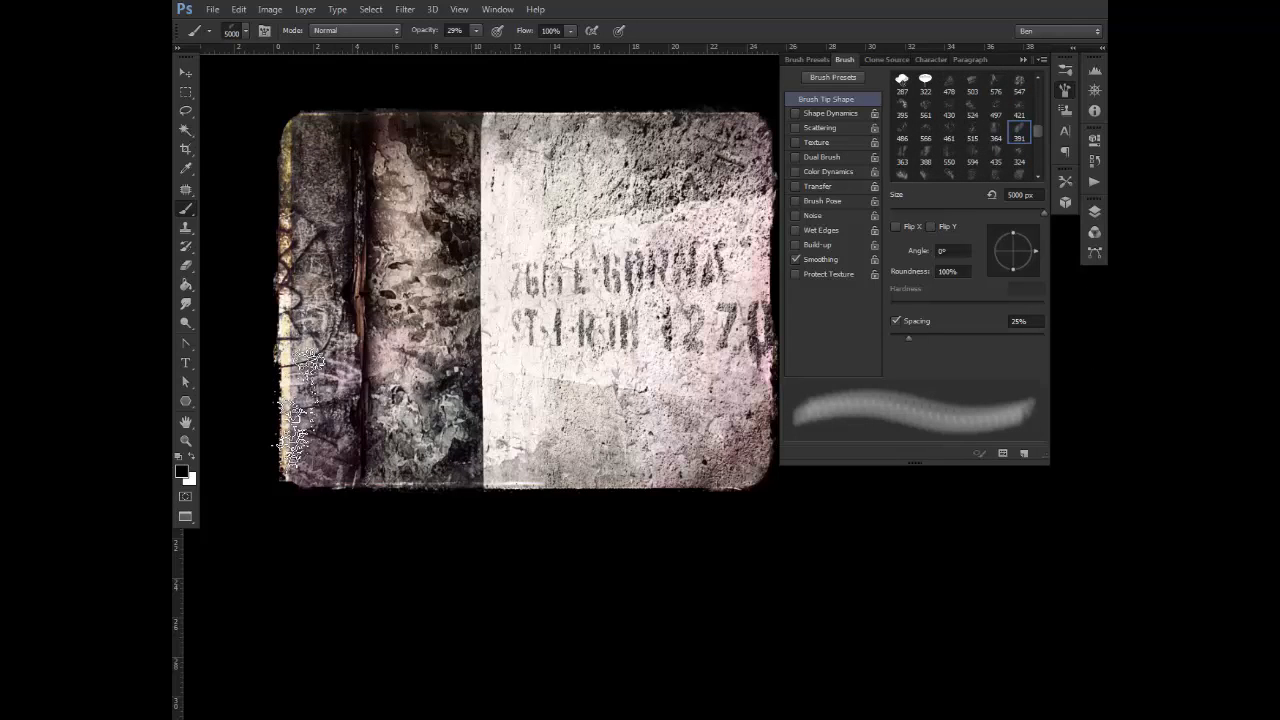
# Select the 395 px sampled brush tip and enlarge it to 3000 px for the Image mask
pyautogui.click(998, 108)
pyautogui.click(902, 110)
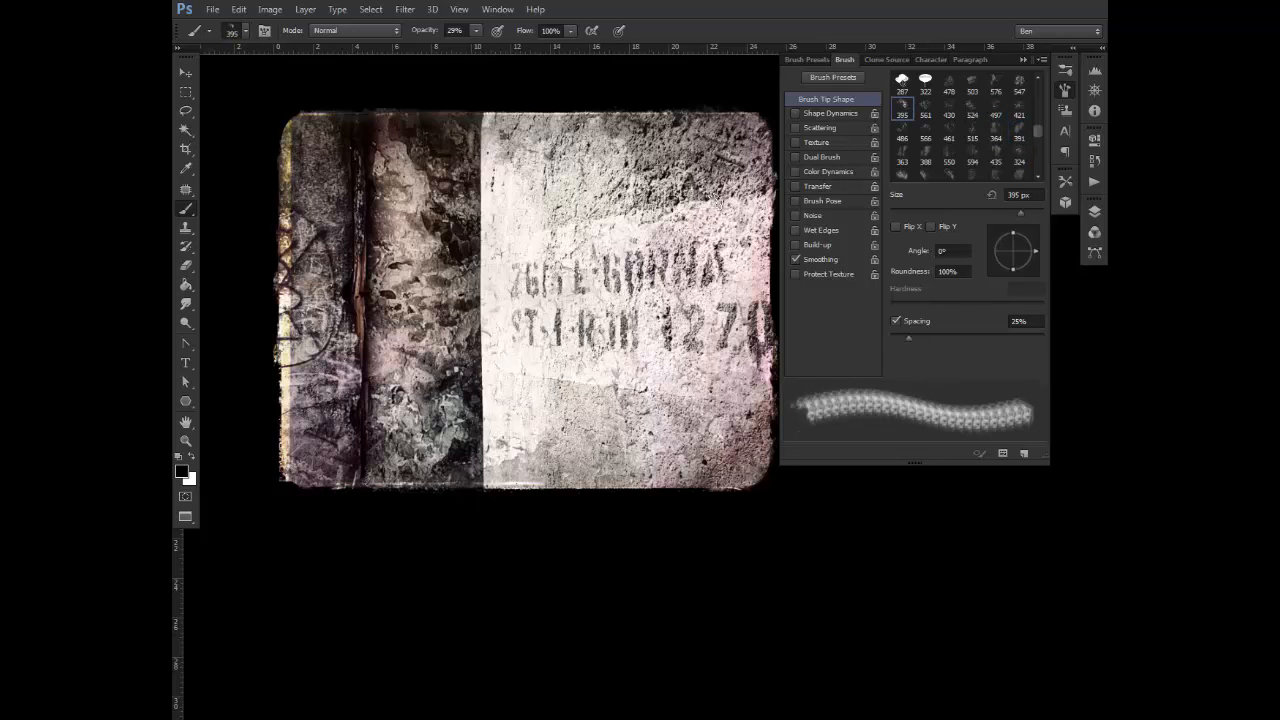
pyautogui.press(']')
pyautogui.press(']')
pyautogui.press(']')
pyautogui.press(']')
pyautogui.press(']')
pyautogui.press(']')
pyautogui.press(']')
pyautogui.press(']')
pyautogui.press(']')
pyautogui.press(']')
pyautogui.press(']')
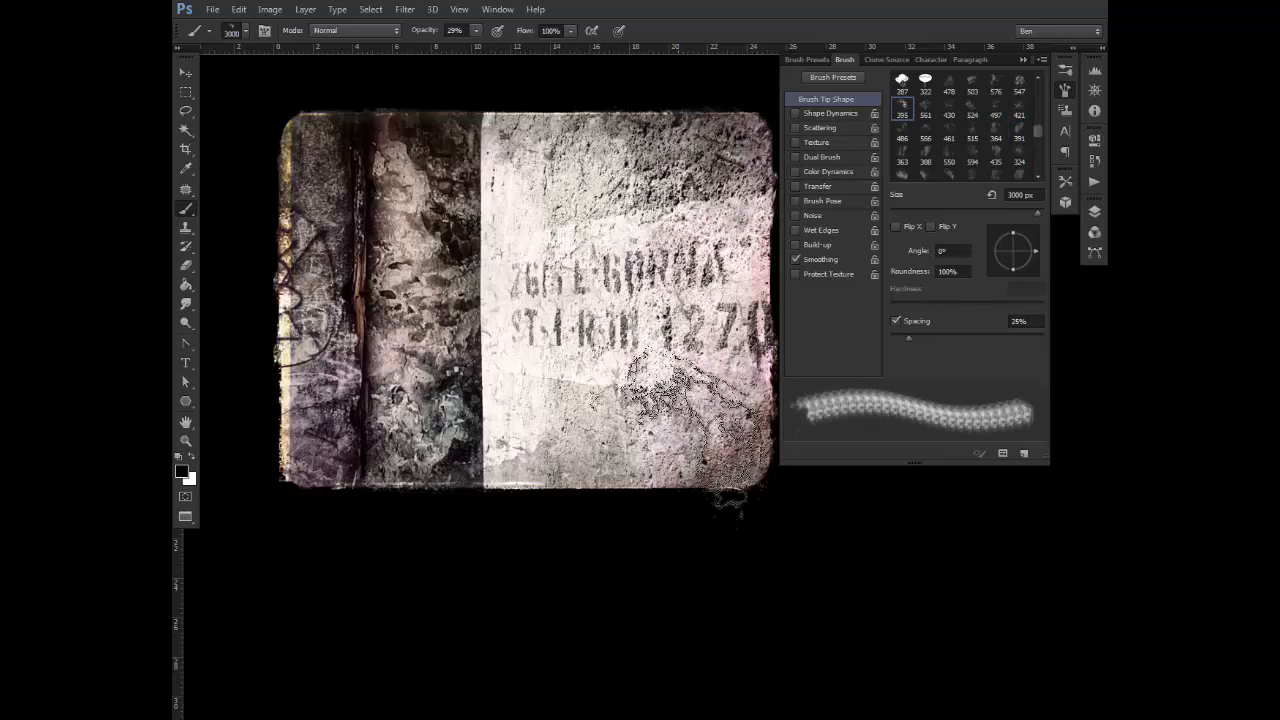
# Rotate the brush tip to -100°, 172° and -77° in turn, dabbing the Image mask around the photo's edges at about 3071 px
pyautogui.click(1008, 270)
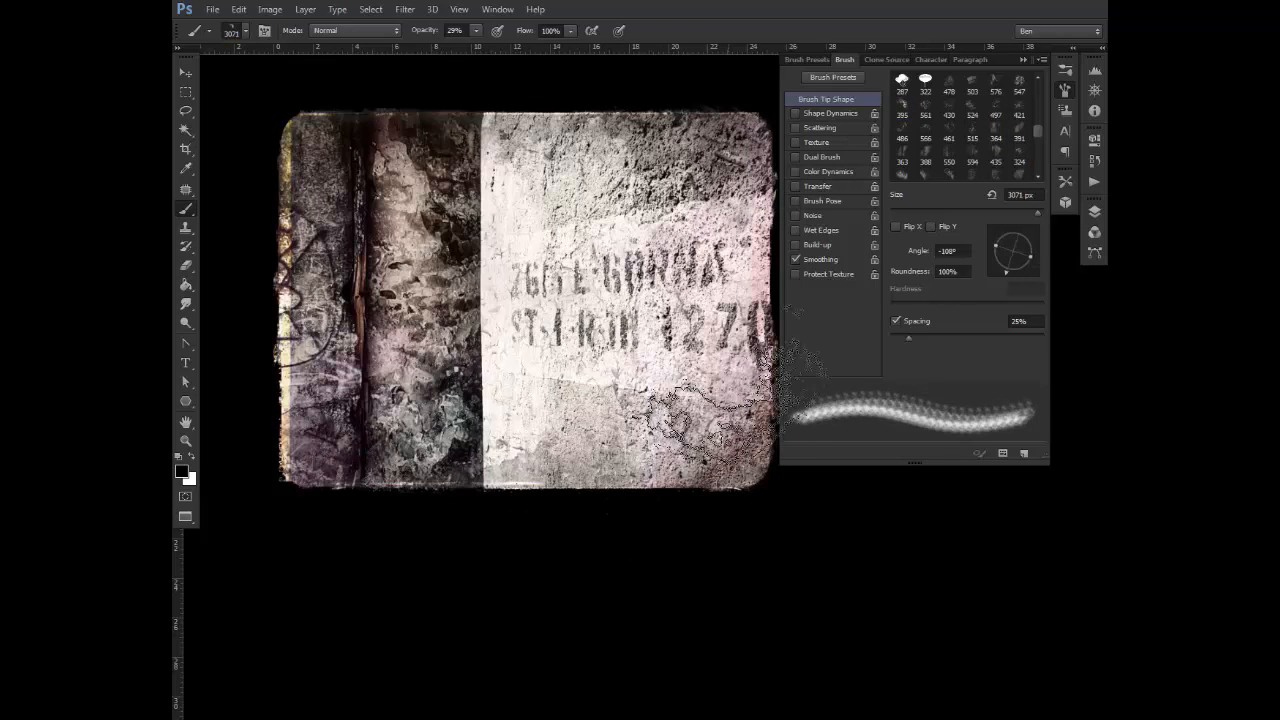
pyautogui.click(995, 263)
pyautogui.click(991, 248)
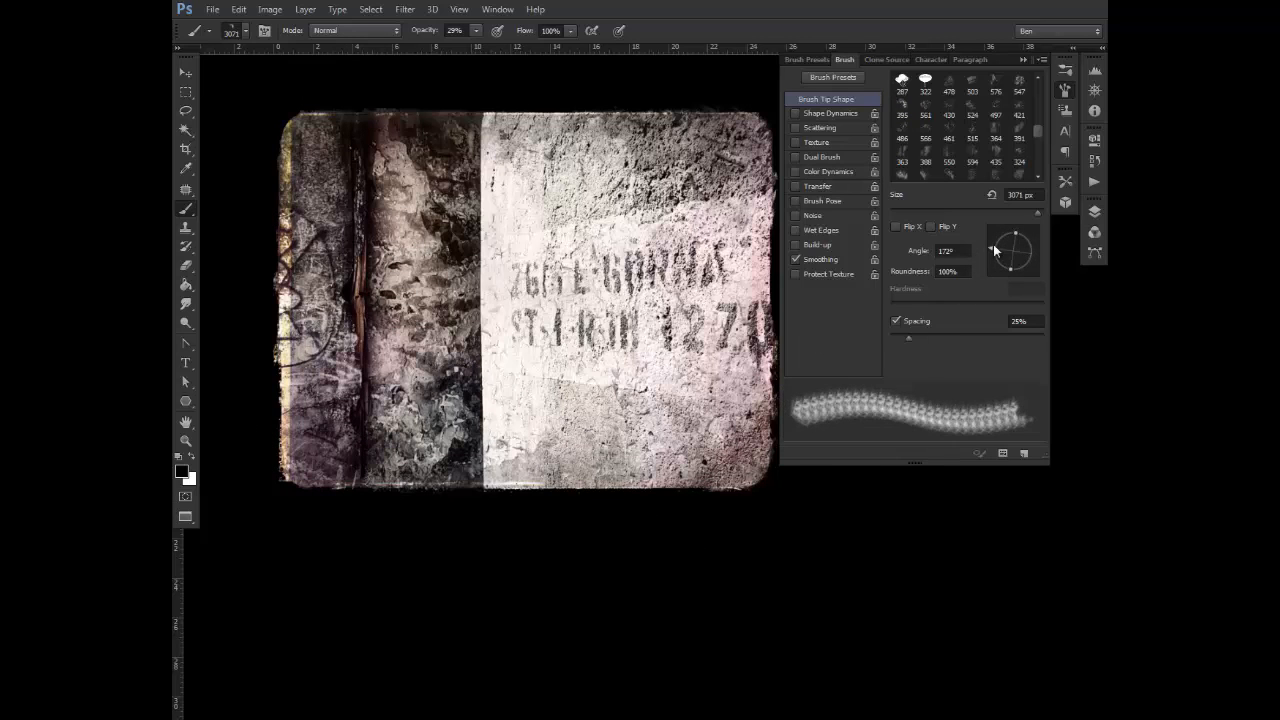
pyautogui.moveTo(992, 246); pyautogui.dragTo(1018, 273)
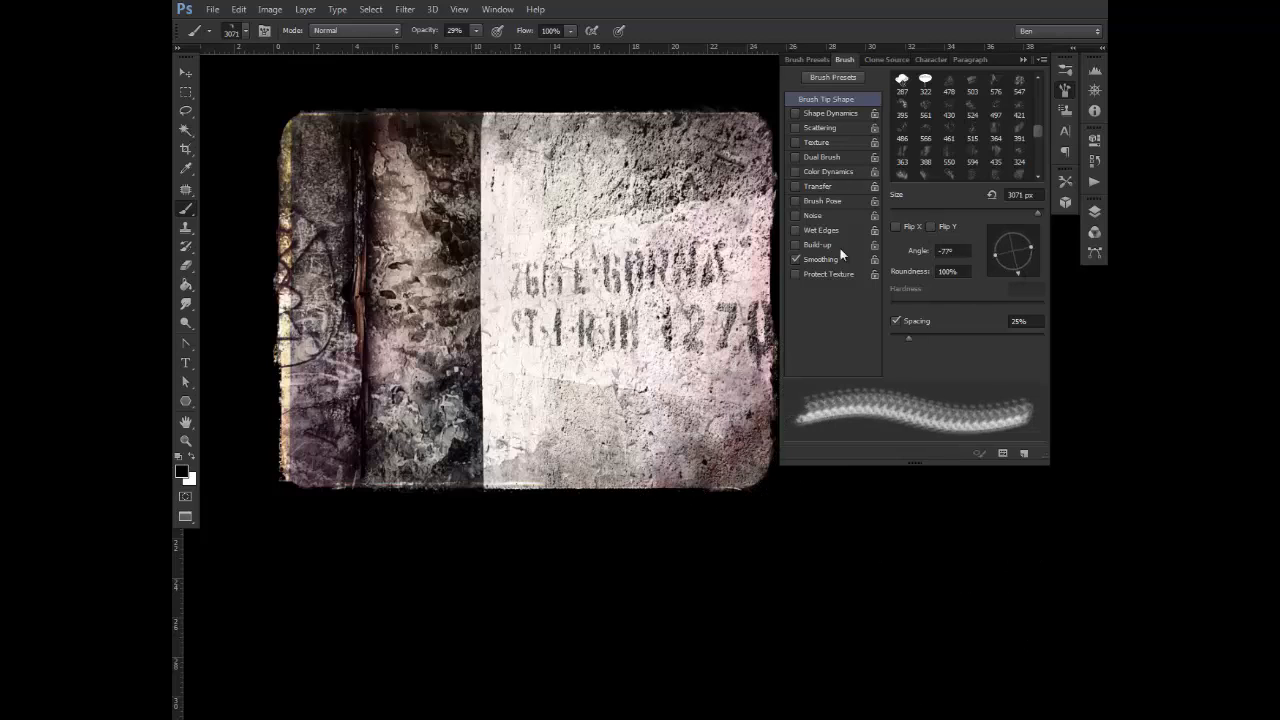
# Select the 364 px sampled brush tip at 5000 px and dab the photo's edges, rotating the tip to 86° and 173°
pyautogui.click(996, 137)
pyautogui.press(']')
pyautogui.press(']')
pyautogui.press(']')
pyautogui.press(']')
pyautogui.press(']')
pyautogui.press(']')
pyautogui.press(']')
pyautogui.press(']')
pyautogui.press(']')
pyautogui.press(']')
pyautogui.press(']')
pyautogui.press(']')
pyautogui.press(']')
pyautogui.press(']')
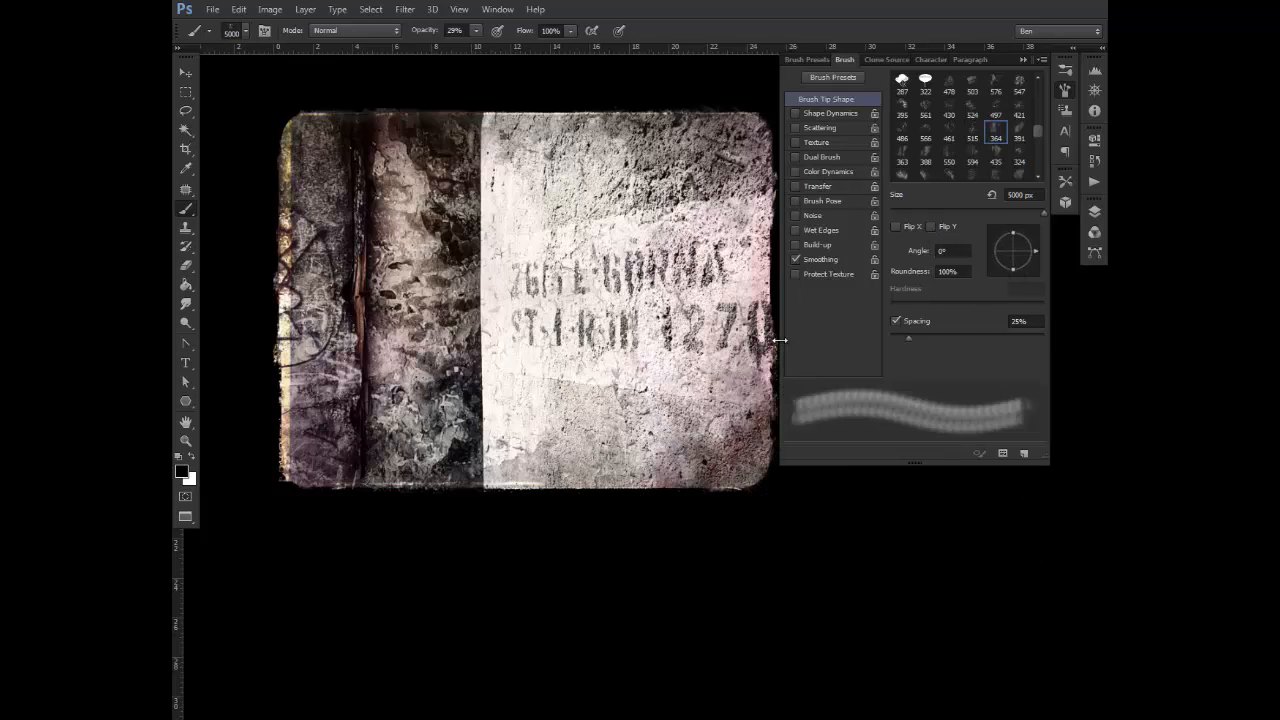
pyautogui.moveTo(751, 362); pyautogui.dragTo(713, 363)
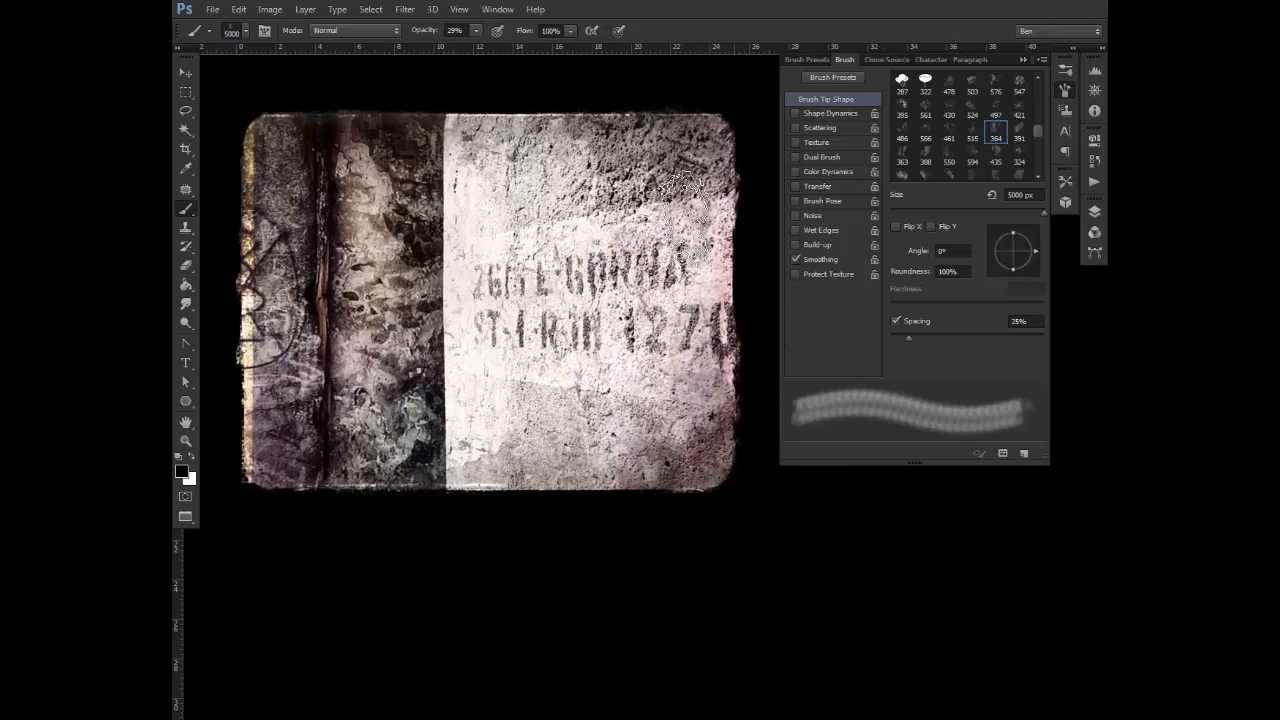
pyautogui.moveTo(1034, 250); pyautogui.dragTo(1016, 233)
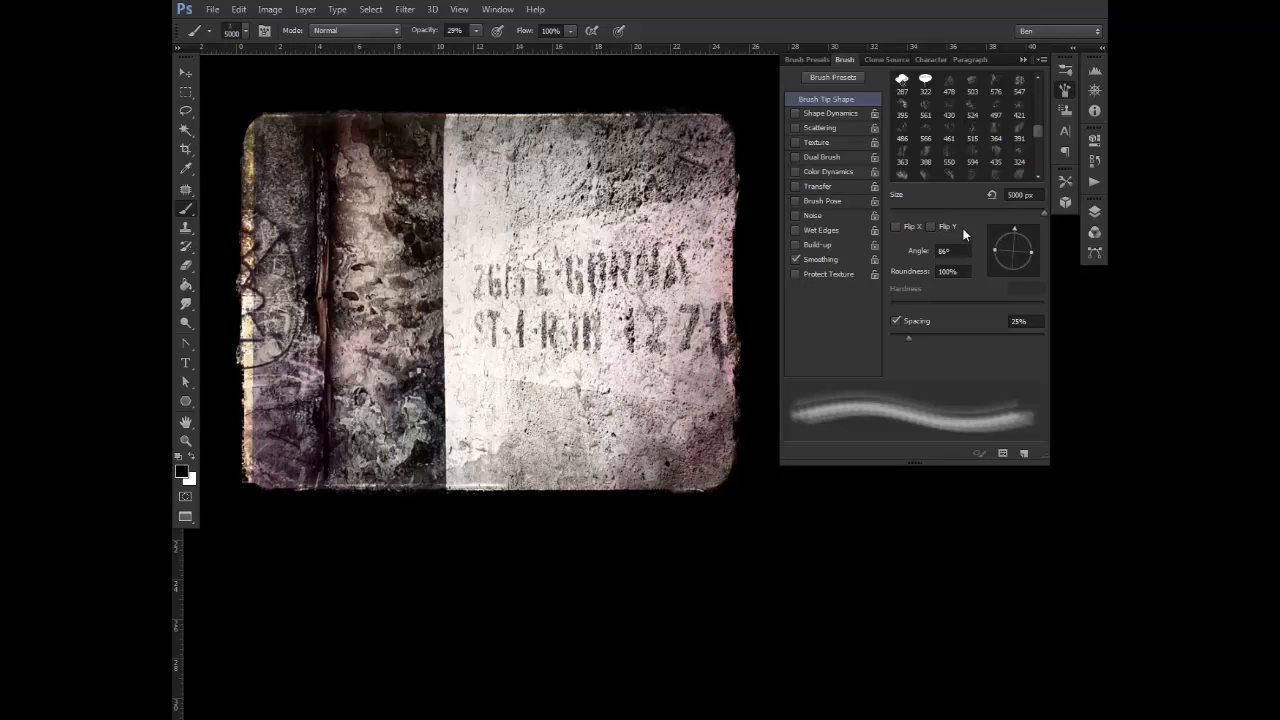
pyautogui.moveTo(1010, 226); pyautogui.dragTo(992, 250)
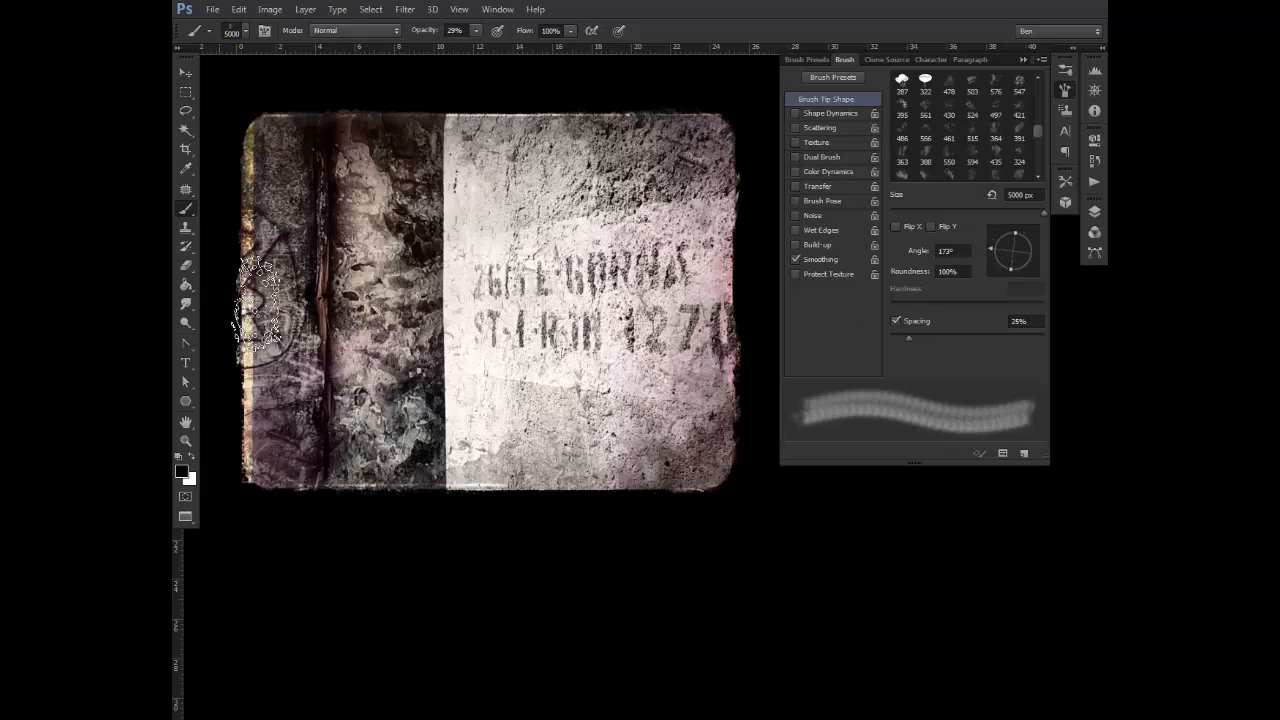
# Collapse the brush settings, enlarge the photo in the view and expand the docked panels to show the layer stack
pyautogui.click(1065, 90)
pyautogui.click(186, 441)
pyautogui.rightClick(592, 377)
pyautogui.click(631, 387)
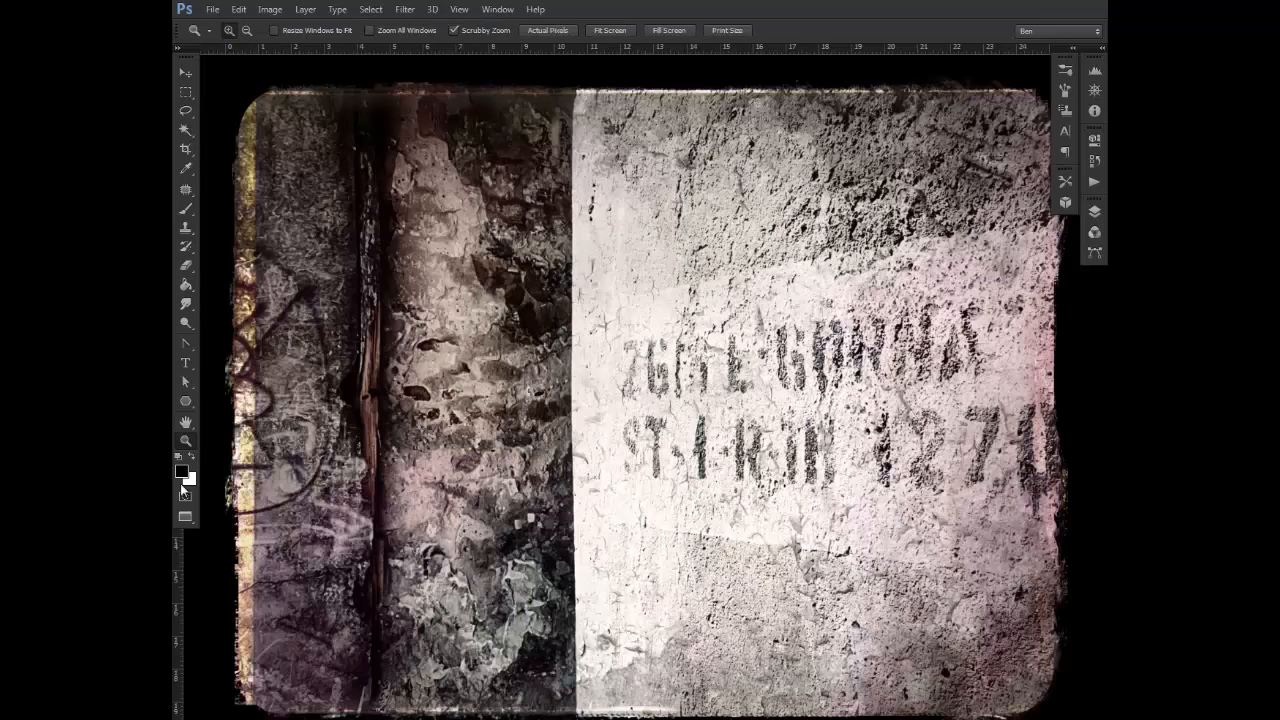
pyautogui.click(1102, 48)
pyautogui.moveTo(692, 345); pyautogui.dragTo(636, 321)
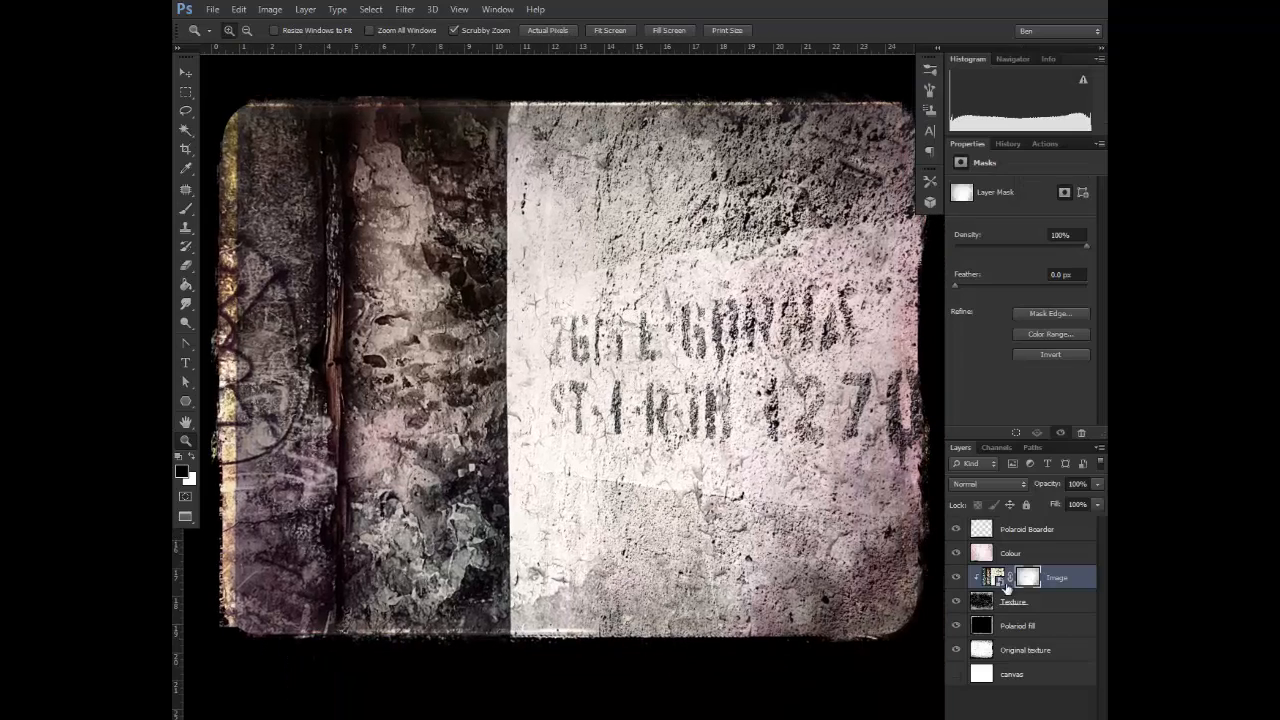
# Add a new layer above the Colour layer, fill it with neutral gray and set its blend mode to Overlay
pyautogui.click(1042, 555)
pyautogui.hotkey('ctrl', 'shift', 'alt', 'n')
pyautogui.click(240, 13)
pyautogui.click(352, 229)
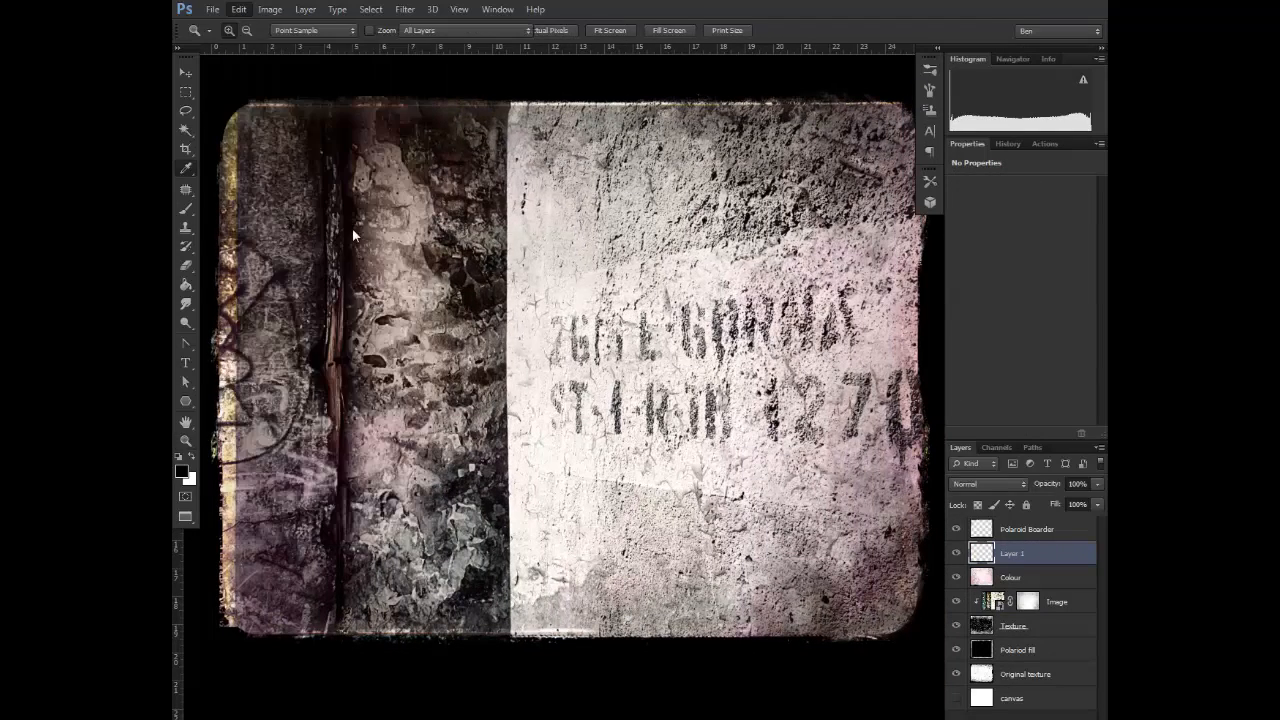
pyautogui.click(724, 216)
pyautogui.click(988, 484)
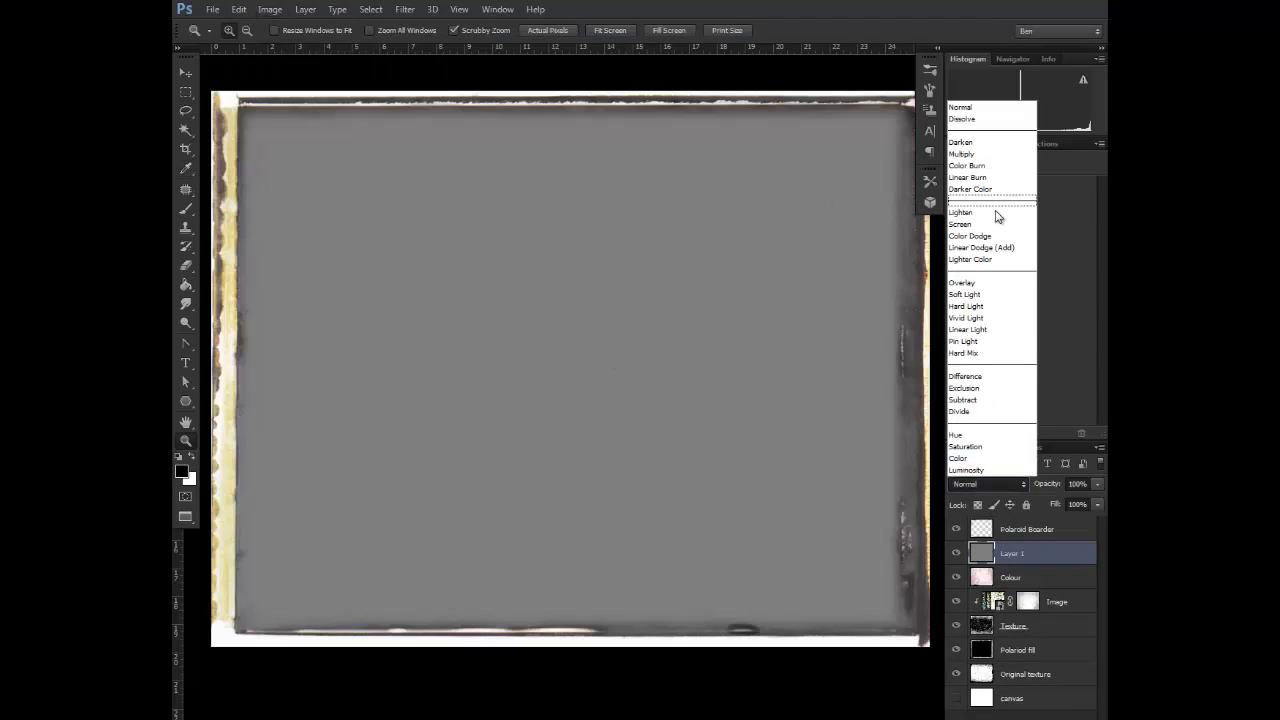
pyautogui.click(986, 285)
# Set the Brush tool to the Soft Round preset with white as the foreground colour
pyautogui.click(186, 208)
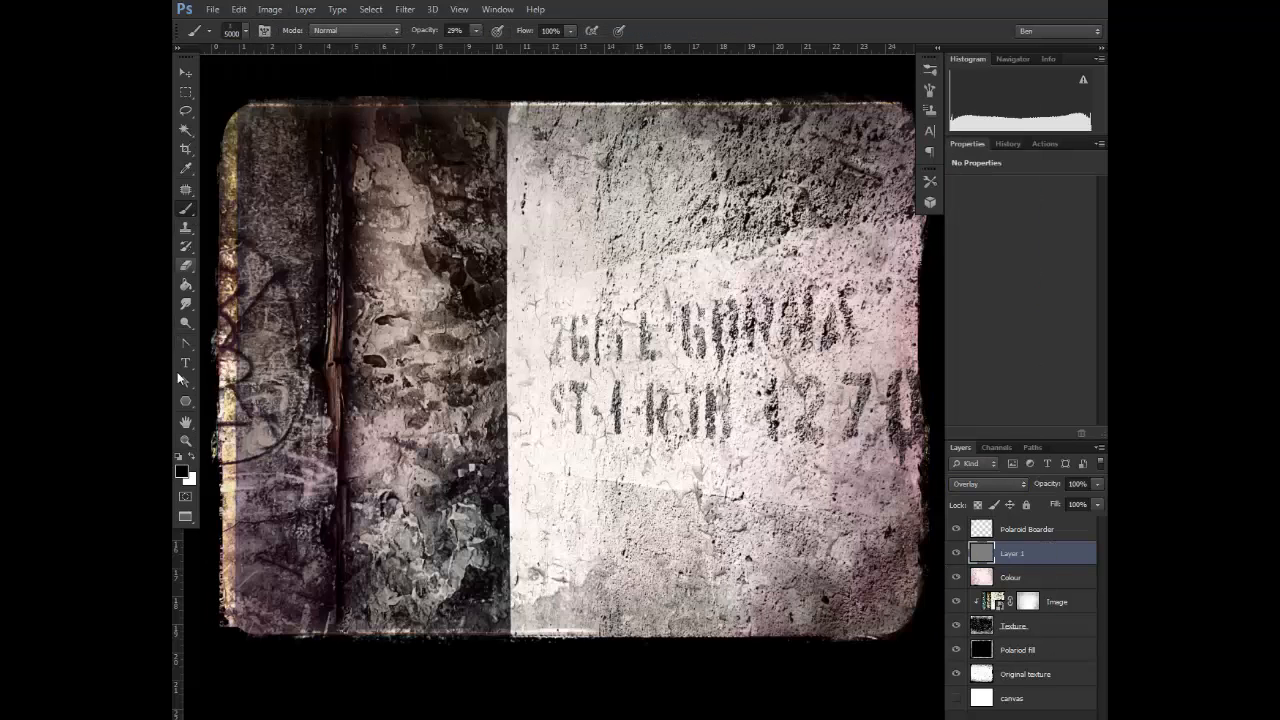
pyautogui.click(191, 456)
pyautogui.click(930, 70)
pyautogui.moveTo(907, 394); pyautogui.dragTo(907, 110)
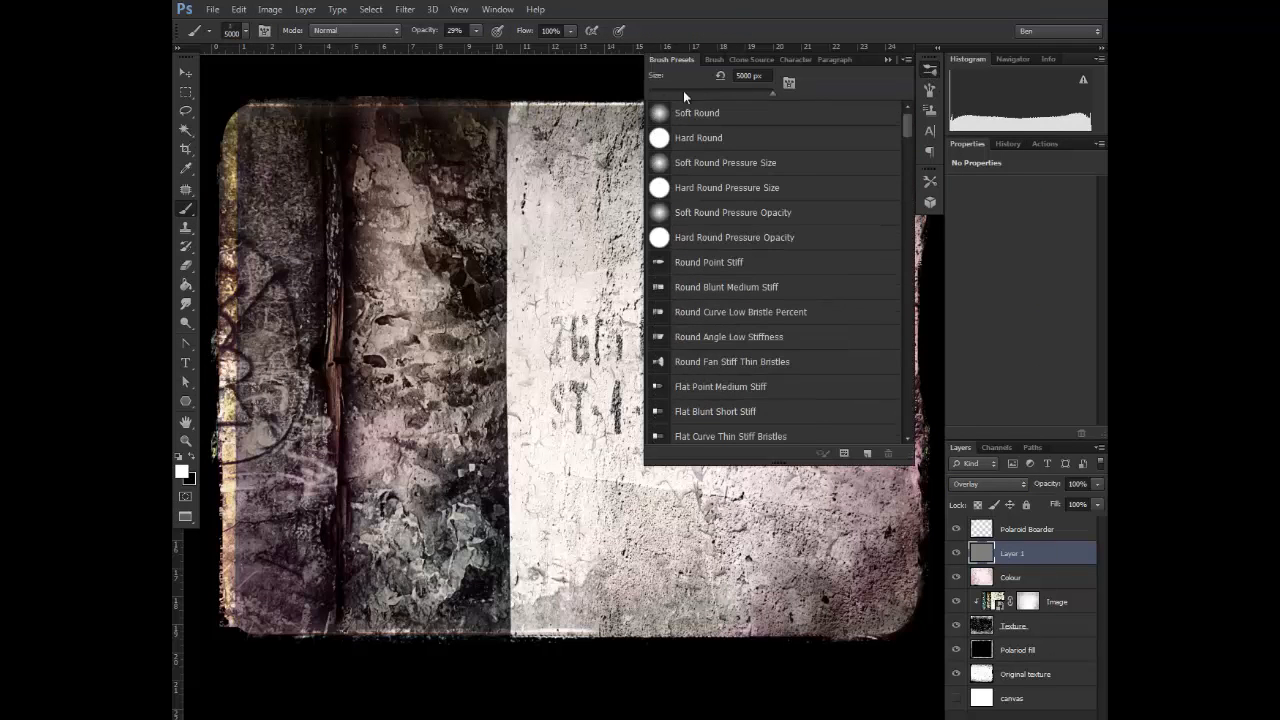
pyautogui.click(690, 110)
pyautogui.click(887, 59)
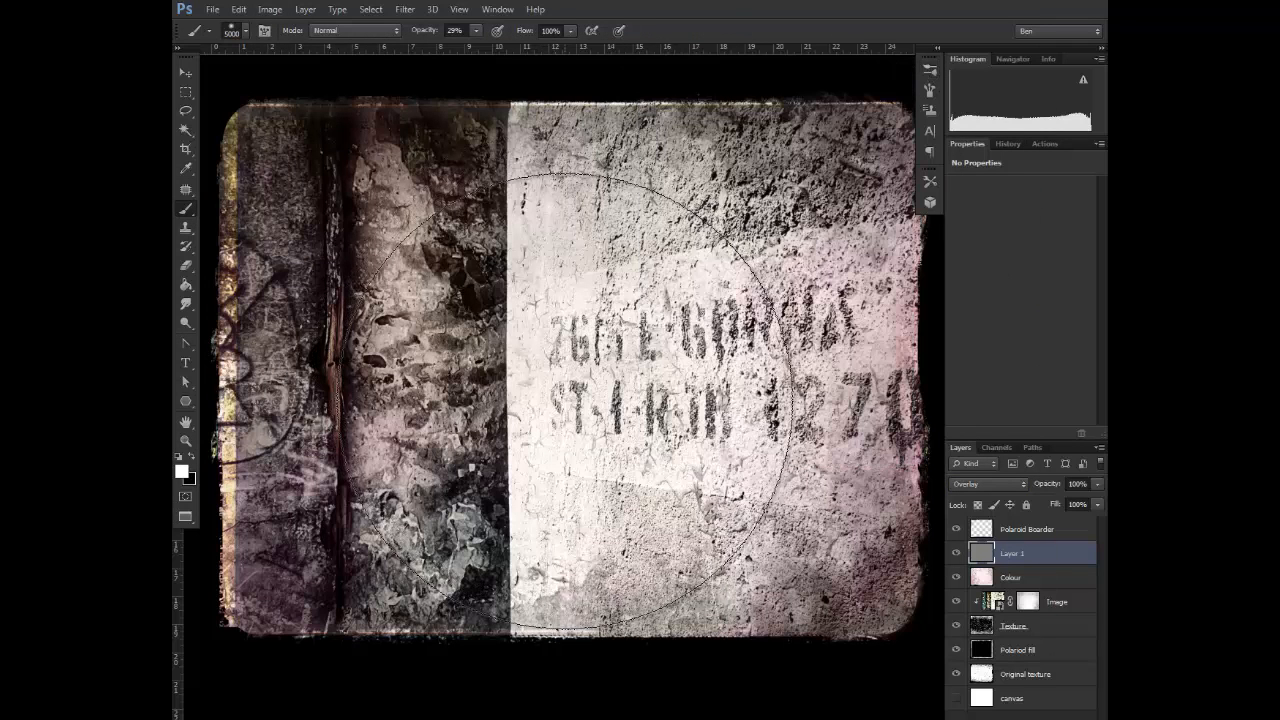
# Dab white over the photo's centre on the gray Overlay layer with the 5000 px brush, and reduce the brush to 4100 px
pyautogui.click(562, 402)
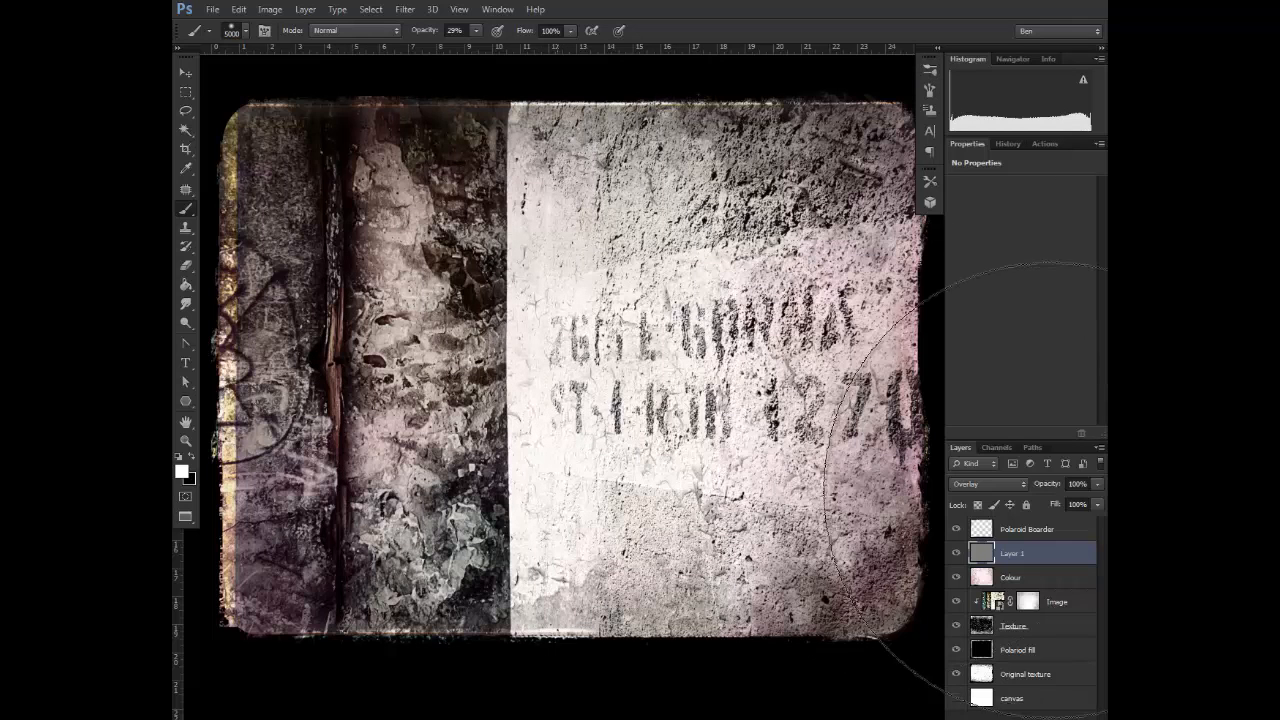
pyautogui.press('[')
pyautogui.press('[')
pyautogui.press('[')
pyautogui.press('[')
pyautogui.press('[')
pyautogui.press('[')
pyautogui.press('[')
pyautogui.press('[')
pyautogui.press('[')
pyautogui.press('[')
pyautogui.press('[')
pyautogui.press('[')
pyautogui.press('[')
pyautogui.press('[')
pyautogui.press('[')
pyautogui.press('[')
pyautogui.press('[')
pyautogui.press('[')
pyautogui.press('[')
pyautogui.press('[')
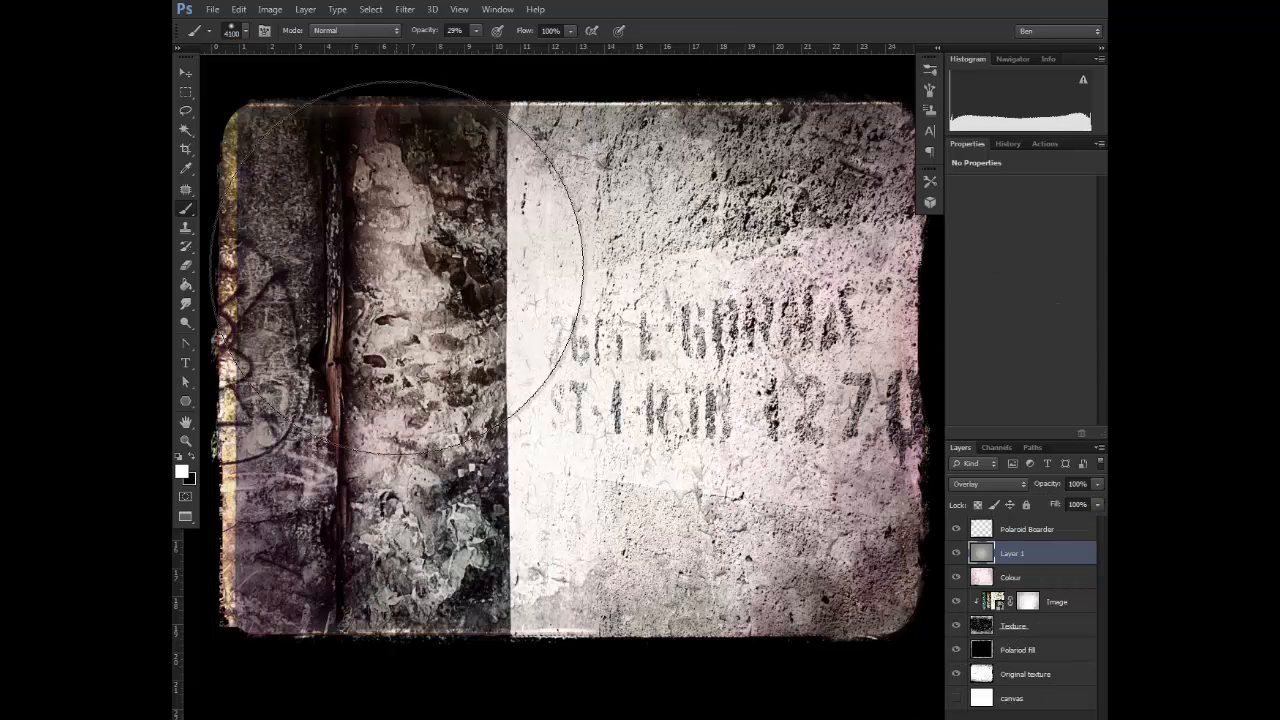
# Lower the brush opacity to 11% and brighten the peeling plaster beside the wooden post, reducing the brush from 2400 to 1500 px
pyautogui.moveTo(466, 53); pyautogui.dragTo(461, 53)
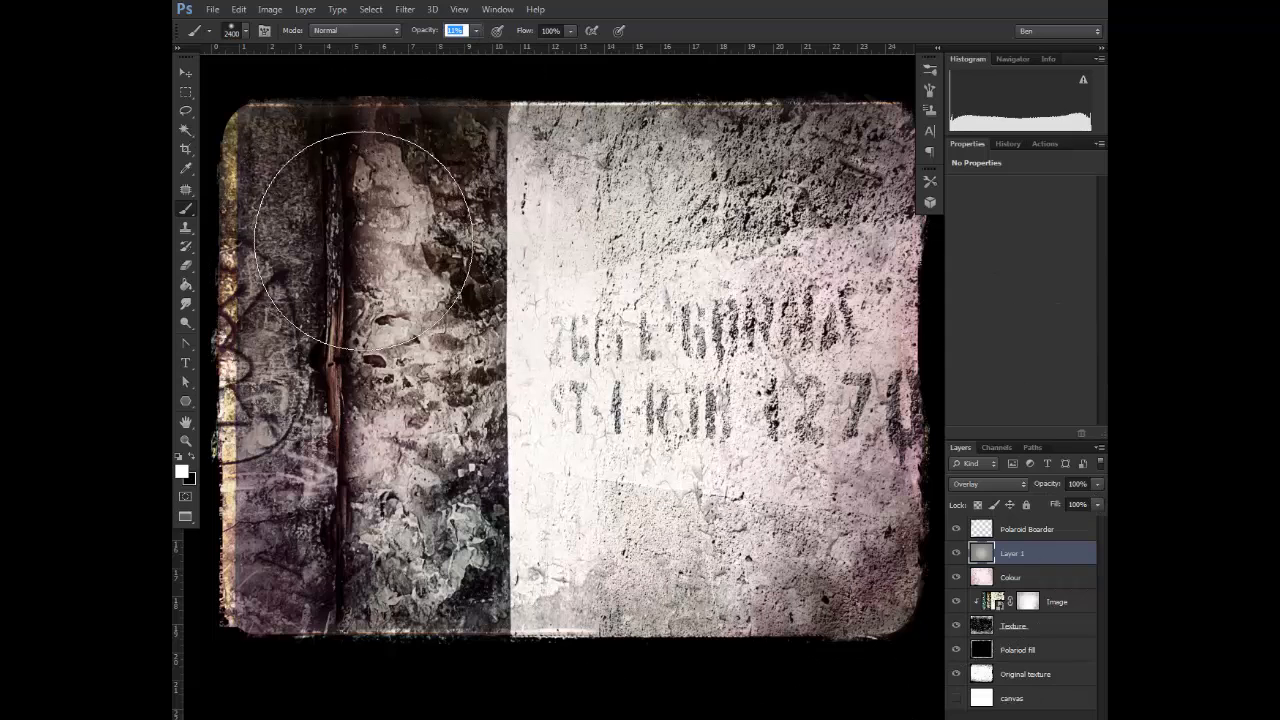
pyautogui.press('[')
pyautogui.press('[')
pyautogui.press('[')
pyautogui.press('[')
pyautogui.press('[')
pyautogui.press('[')
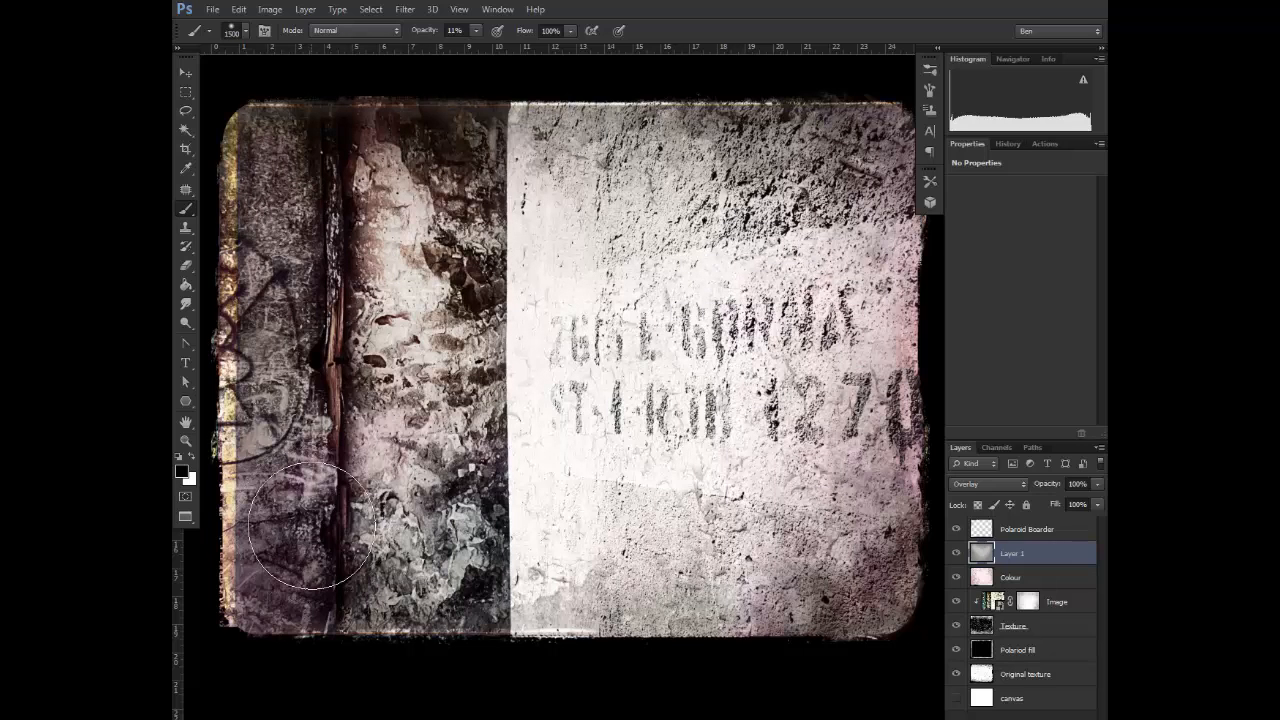
# Paint black on the gray Overlay layer to darken parts of the photo, reducing the brush from 1300 to 150 px
pyautogui.press('[')
pyautogui.press('[')
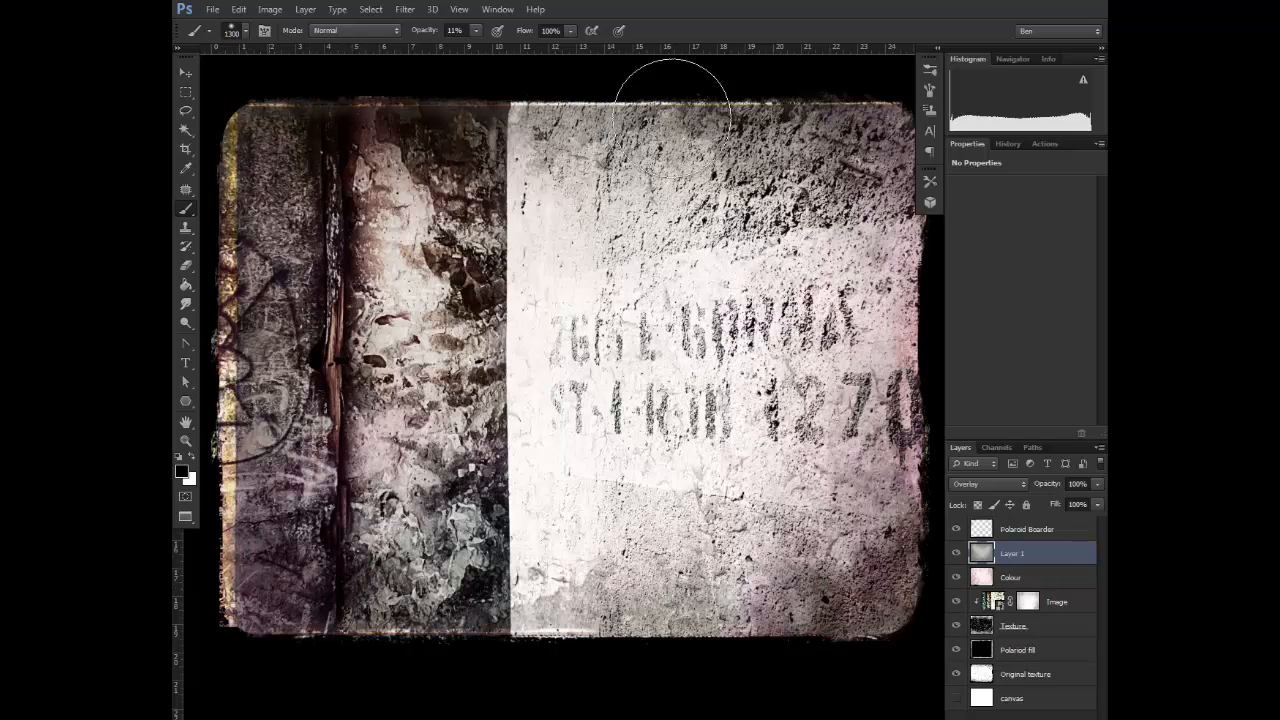
pyautogui.press('[')
pyautogui.press('[')
pyautogui.press('[')
pyautogui.press('[')
pyautogui.press('[')
pyautogui.press('[')
pyautogui.press('[')
pyautogui.press('[')
pyautogui.press('[')
pyautogui.press('[')
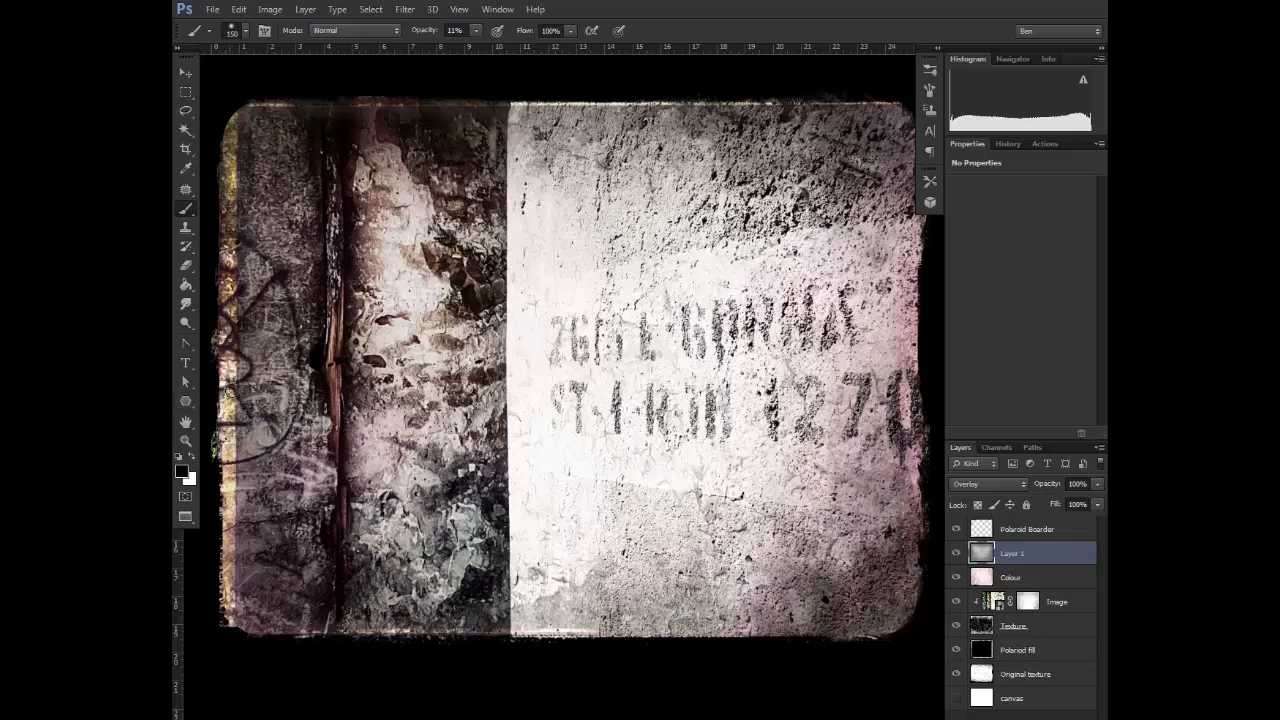
# Bring the whole photo into view and change the canvas surround from black to gray
pyautogui.click(186, 441)
pyautogui.click(673, 441)
pyautogui.keyDown('alt'); pyautogui.click(721, 448); pyautogui.keyUp('alt')
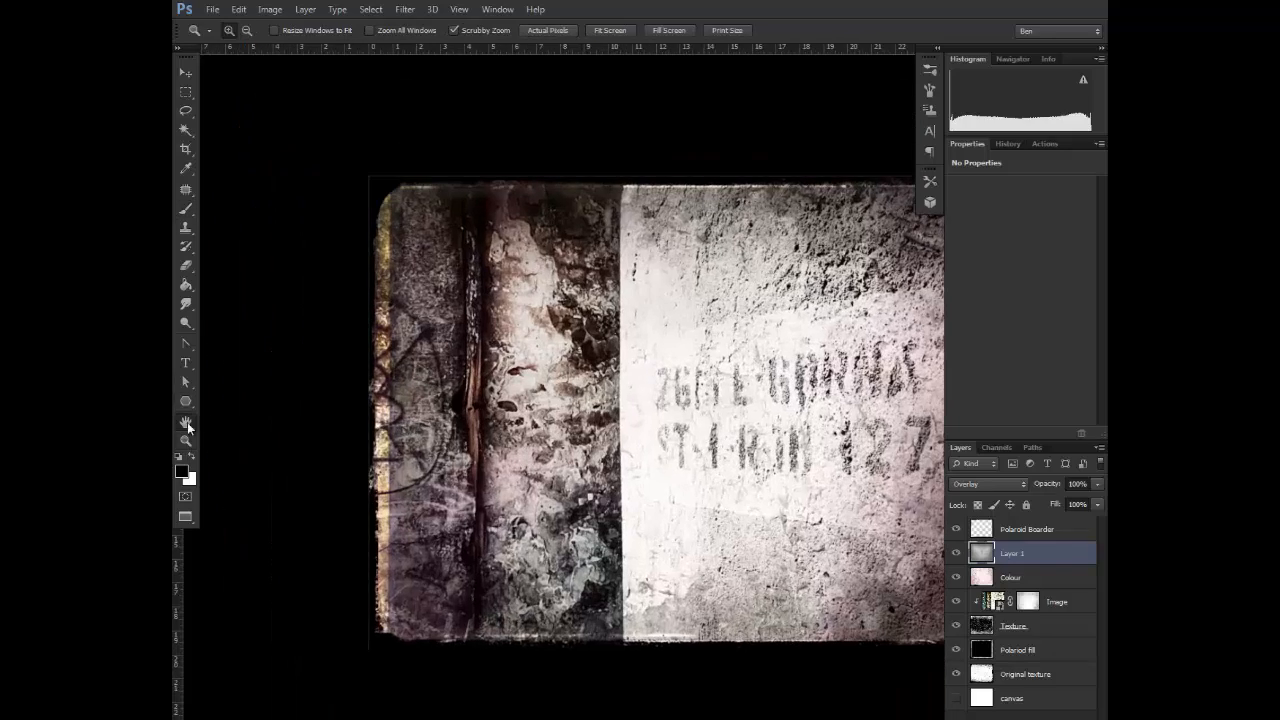
pyautogui.click(186, 422)
pyautogui.moveTo(721, 416); pyautogui.dragTo(591, 360)
pyautogui.rightClick(796, 662)
pyautogui.click(852, 591)
pyautogui.moveTo(656, 394); pyautogui.dragTo(675, 416)
# Select the gray Overlay layer and show the photo in full screen mode, fitted to the screen with the rulers hidden
pyautogui.click(1037, 537)
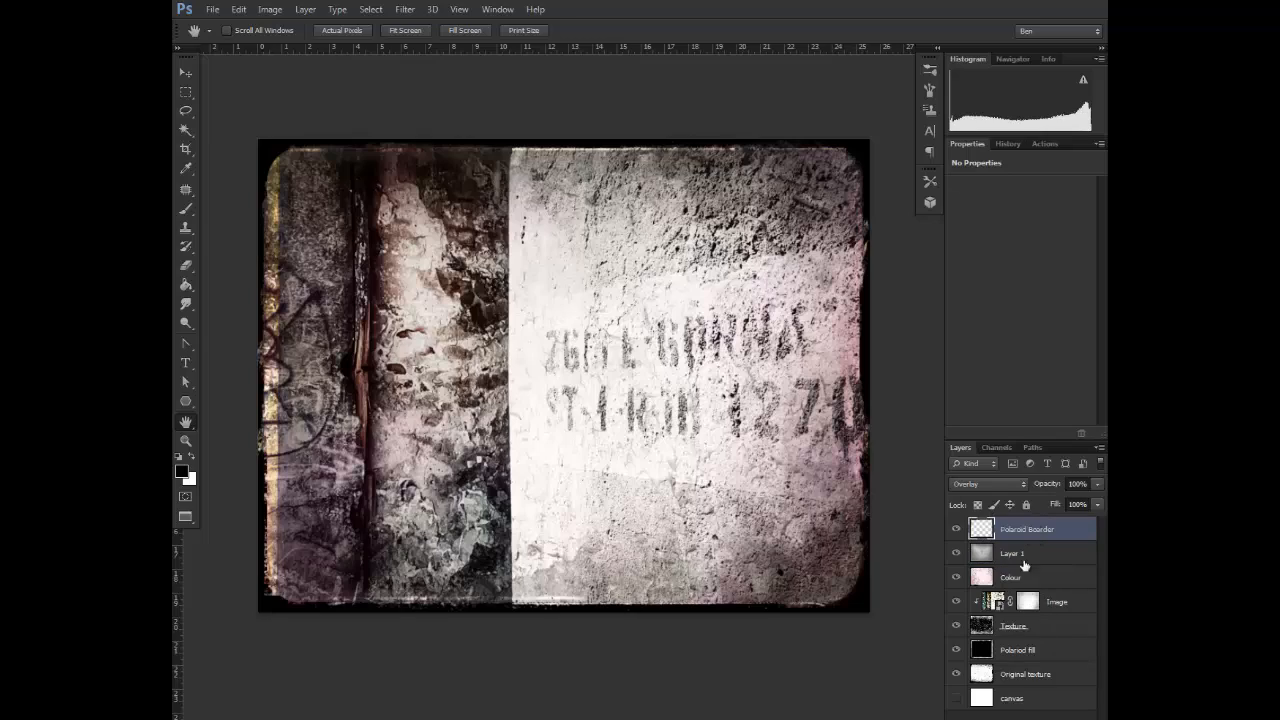
pyautogui.click(1030, 554)
pyautogui.rightClick(188, 519)
pyautogui.click(255, 549)
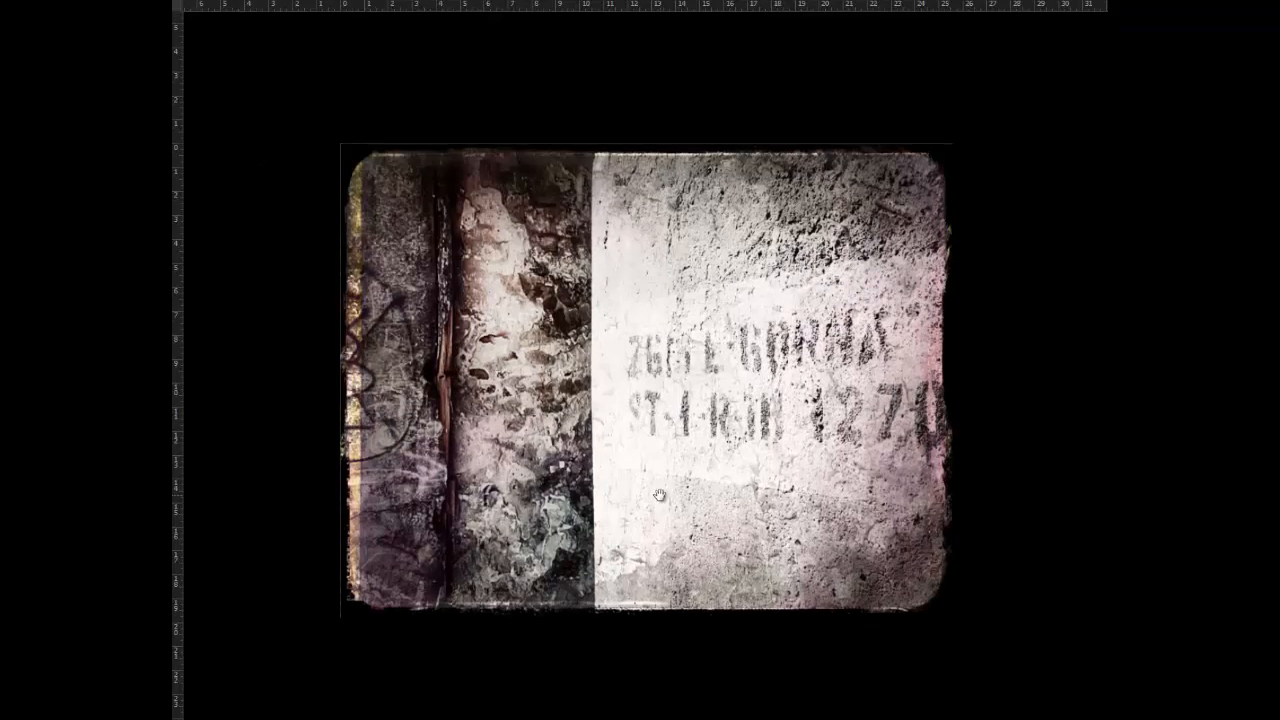
pyautogui.rightClick(653, 489)
pyautogui.click(690, 499)
pyautogui.hotkey('ctrl', 'r')
pyautogui.hotkey('ctrl', '0')
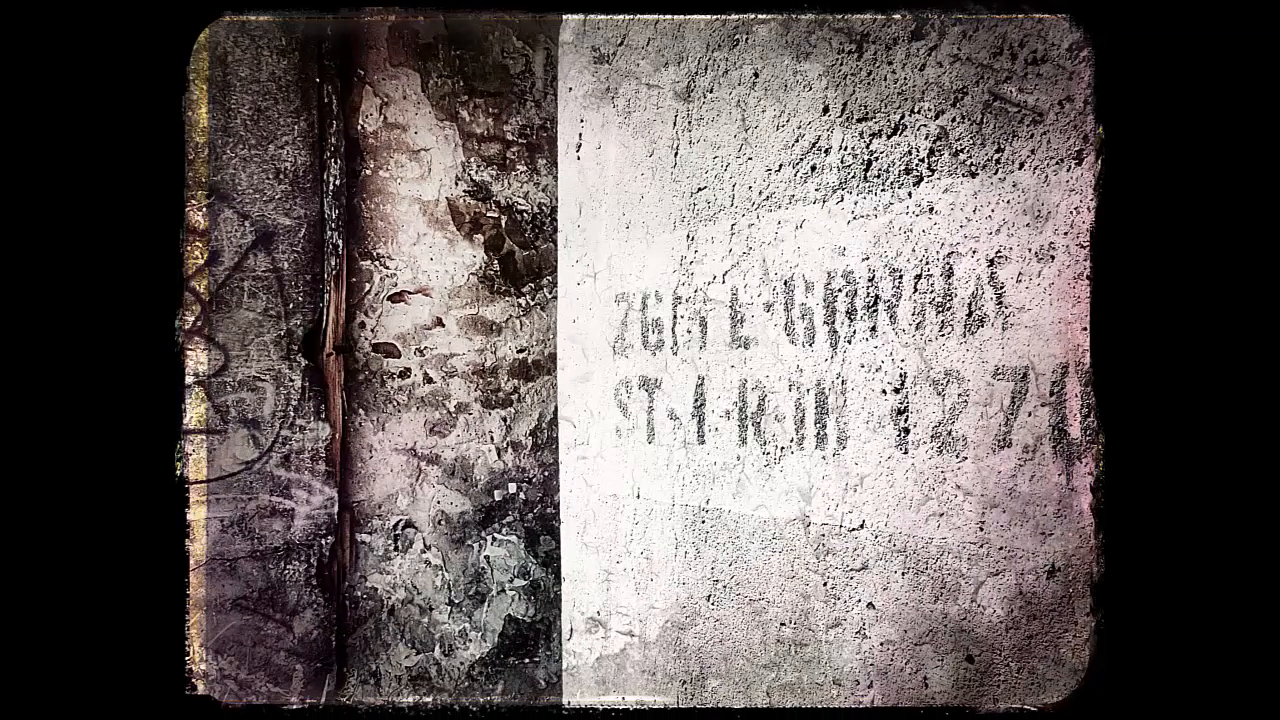